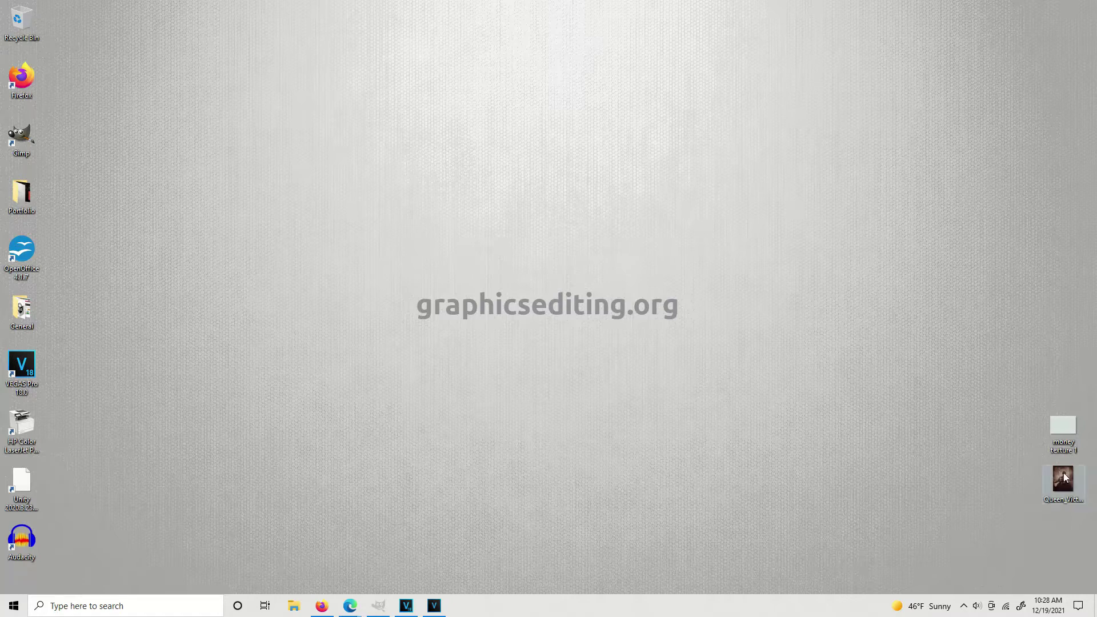
# Open the Queen Victoria portrait PNG from the desktop in GIMP and dismiss the GEGL Operation dialog
pyautogui.moveTo(1070, 487)
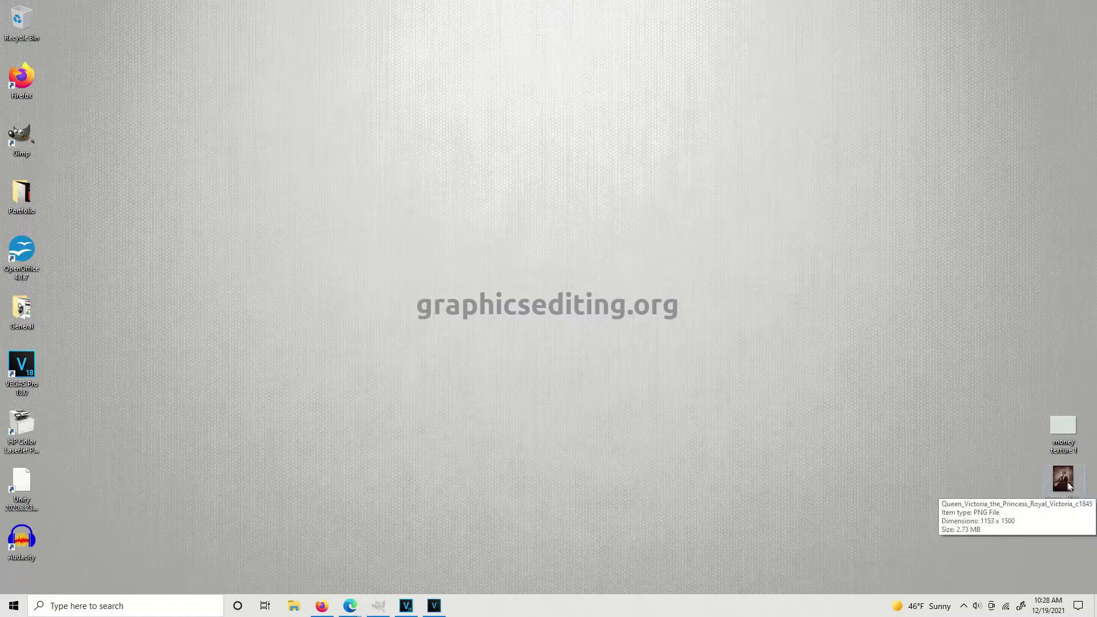
pyautogui.moveTo(1070, 486); pyautogui.dragTo(30, 139)
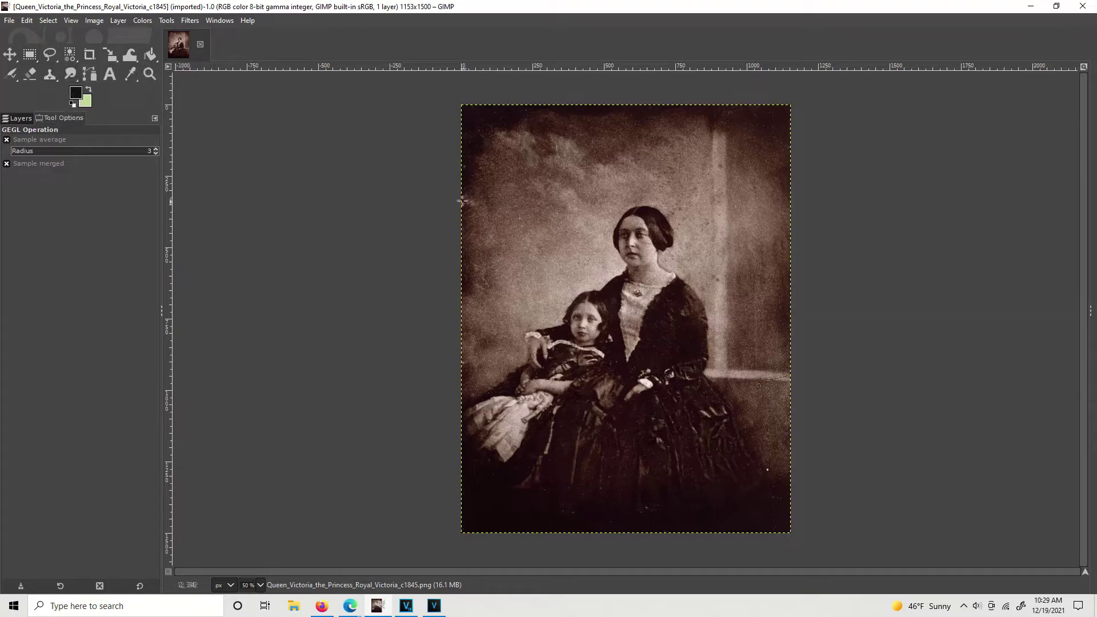
pyautogui.click(552, 164)
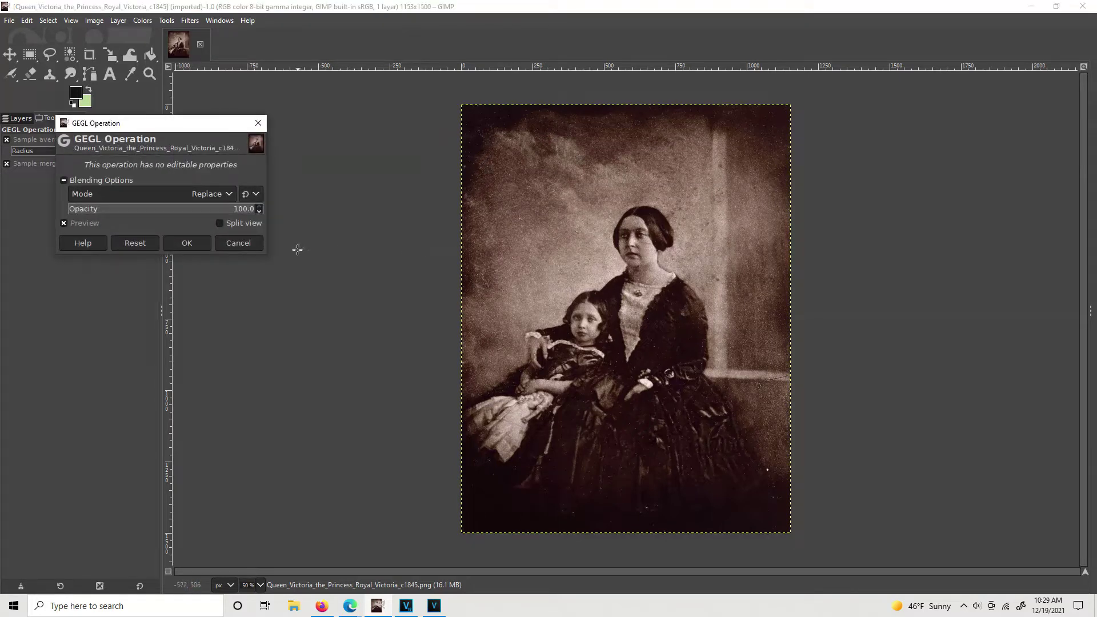
pyautogui.click(238, 244)
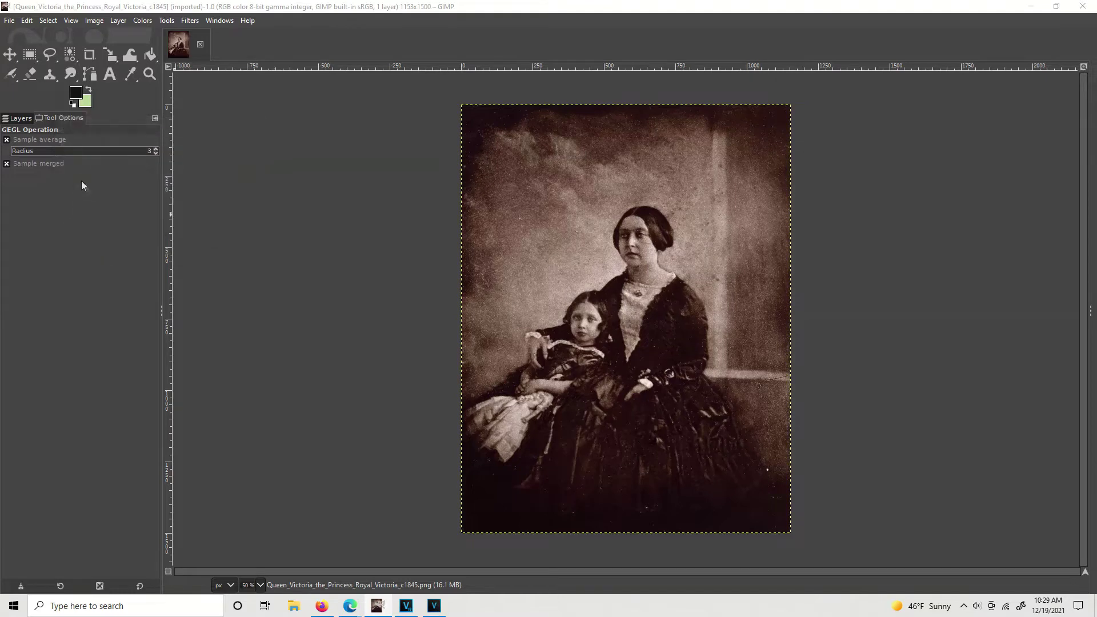
# Draw a rectangular selection of about 438 by 402 px around the woman's head and shoulders with Rectangle Select
pyautogui.click(31, 56)
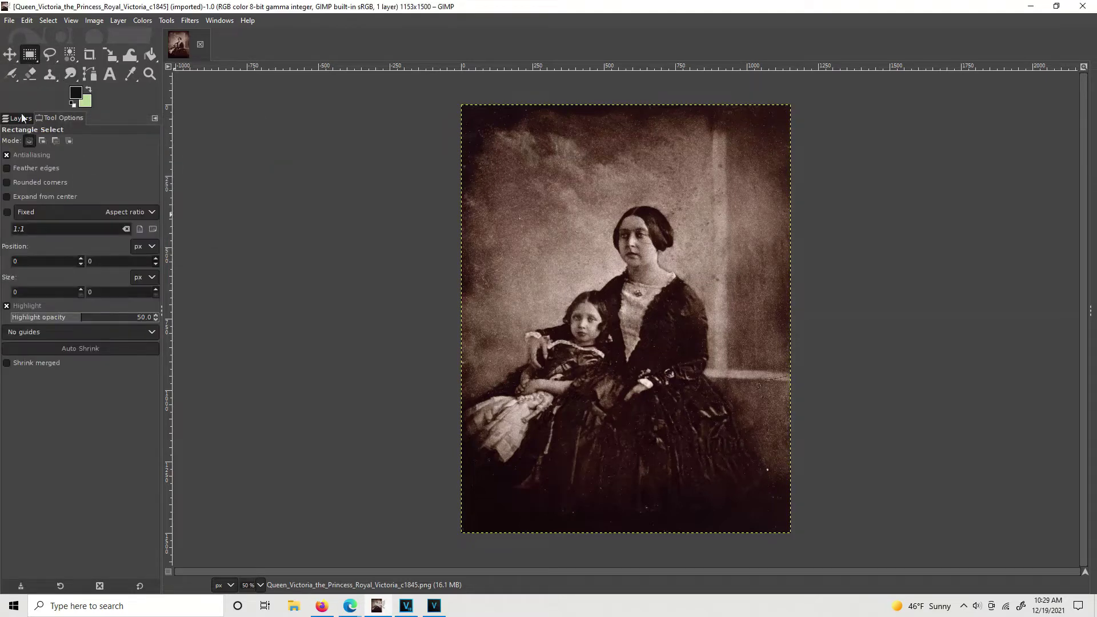
pyautogui.moveTo(535, 190); pyautogui.dragTo(725, 367)
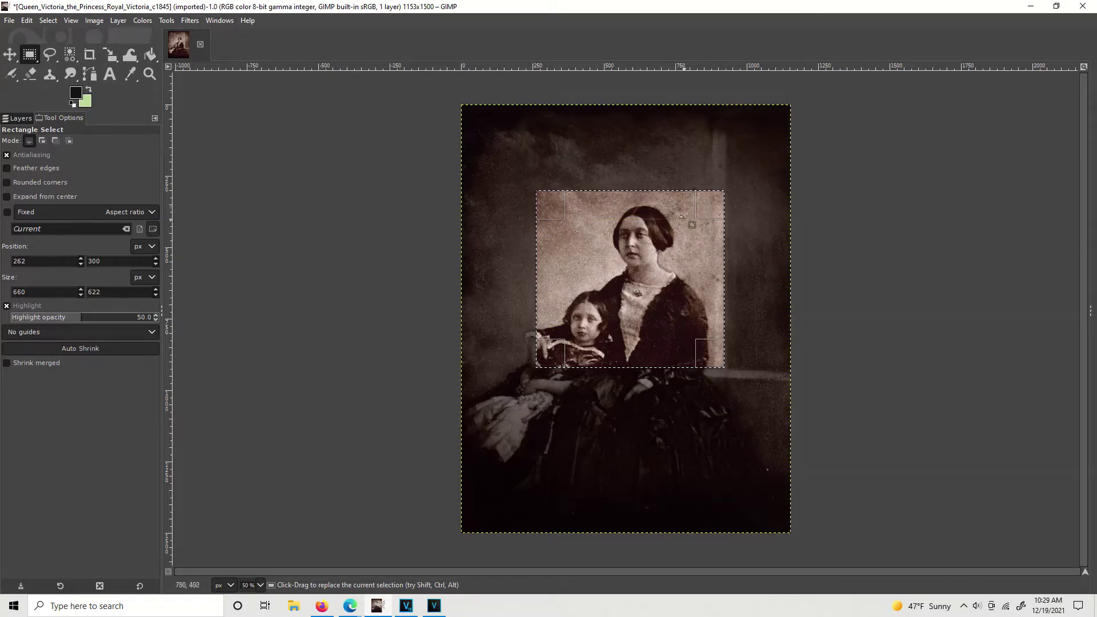
pyautogui.moveTo(658, 292); pyautogui.dragTo(679, 243)
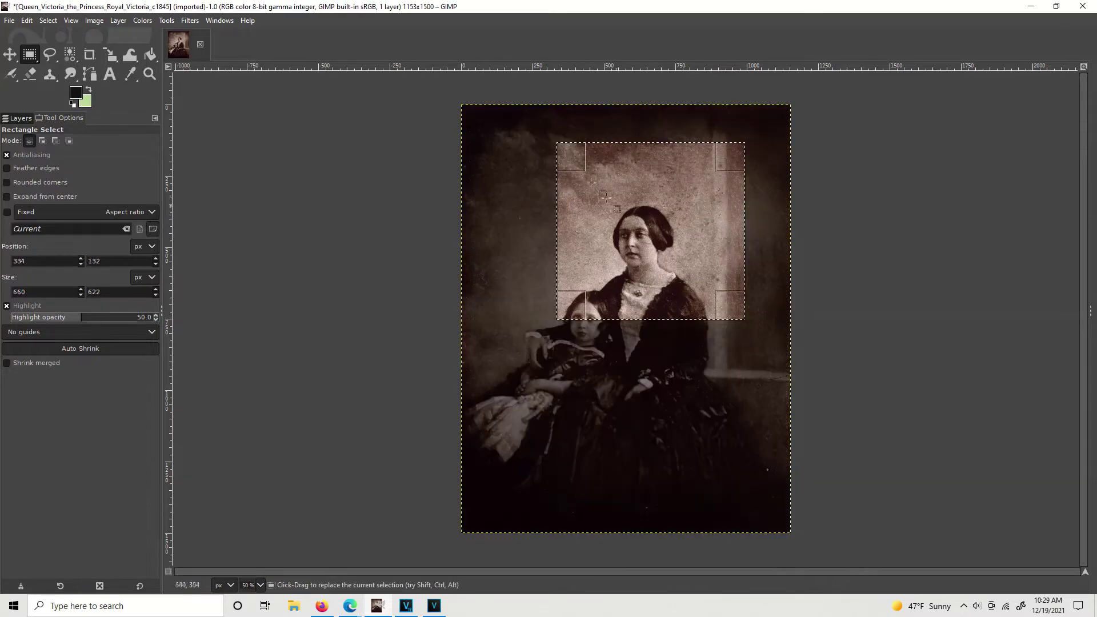
pyautogui.hotkey('ctrl', 'z')
pyautogui.hotkey('ctrl', 'y')
pyautogui.hotkey('ctrl', 'z')
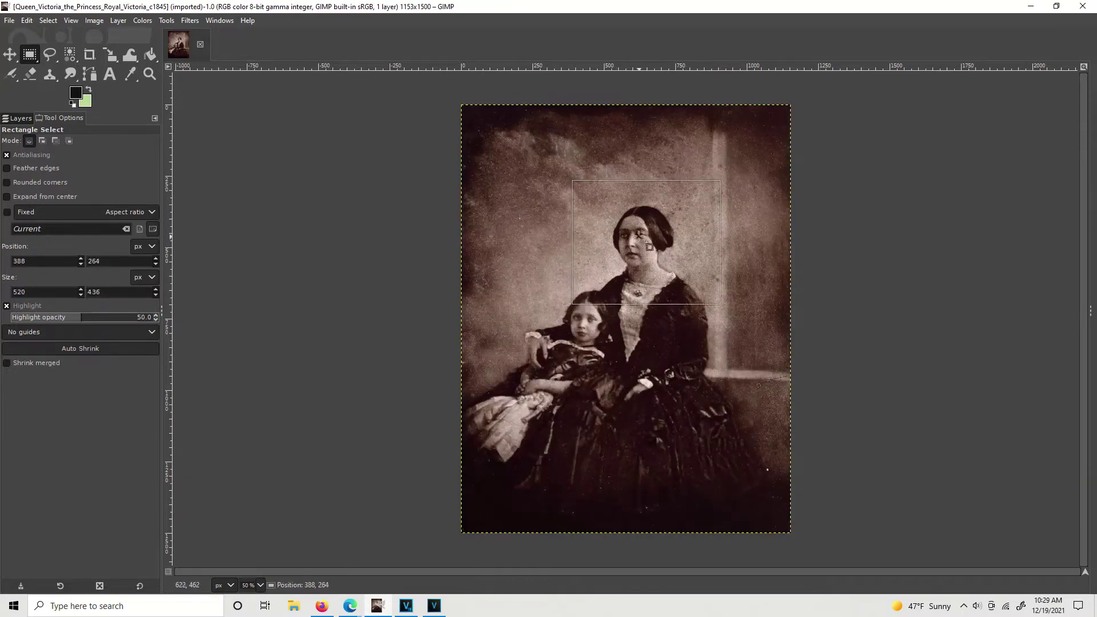
pyautogui.hotkey('ctrl', 'y')
pyautogui.hotkey('ctrl', 'z')
pyautogui.moveTo(606, 275); pyautogui.dragTo(610, 266)
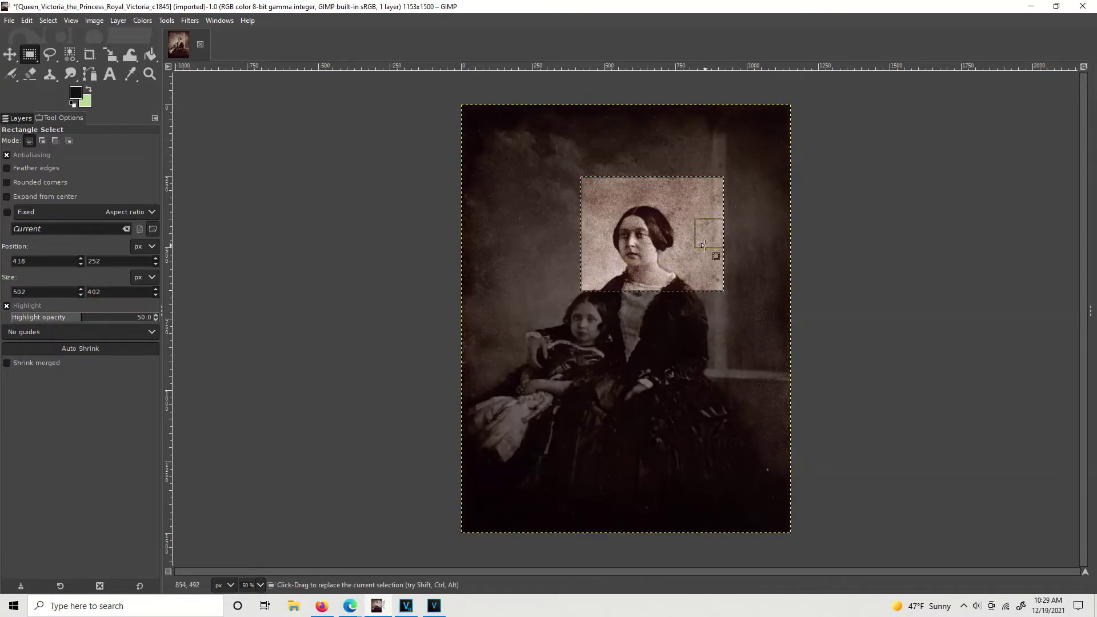
pyautogui.moveTo(701, 245); pyautogui.dragTo(688, 244)
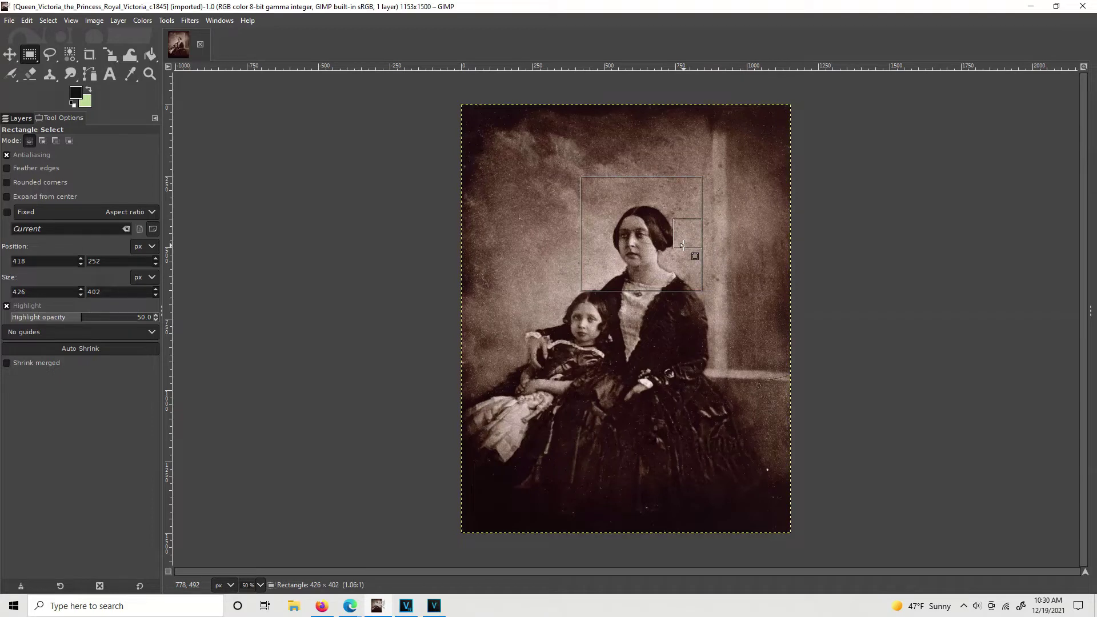
pyautogui.moveTo(683, 245); pyautogui.dragTo(685, 245)
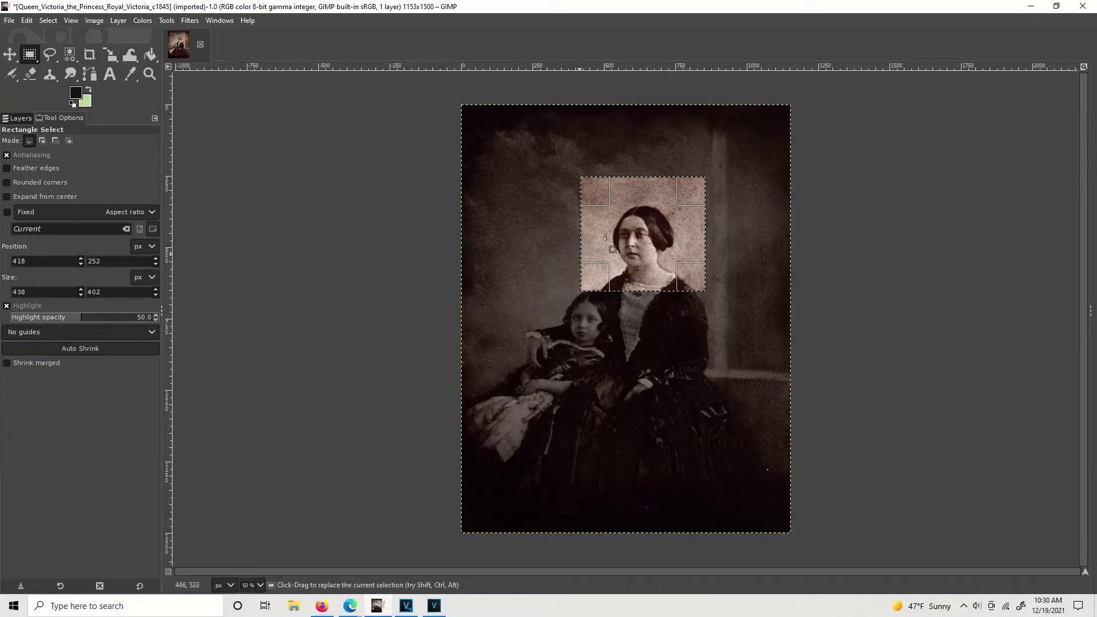
# Set the selection size to 400 by 400 px and shift it to frame the woman's head
pyautogui.moveTo(67, 291); pyautogui.dragTo(11, 288)
pyautogui.moveTo(103, 292); pyautogui.dragTo(89, 292)
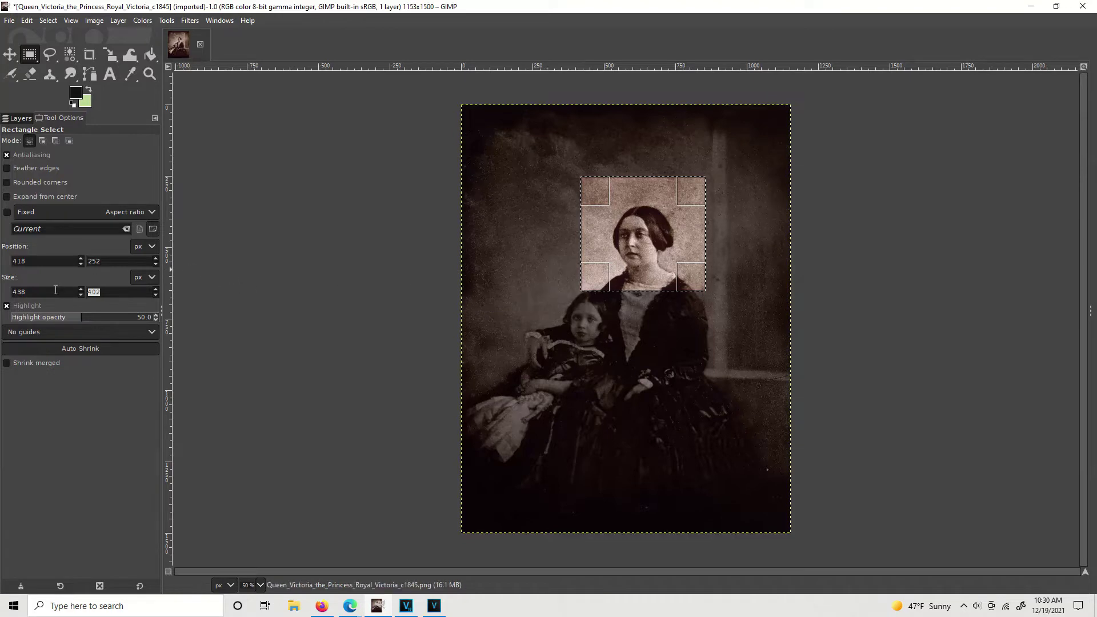
pyautogui.hotkey('shift', 'Tab')
pyautogui.write('400')
pyautogui.press('Tab')
pyautogui.write('400')
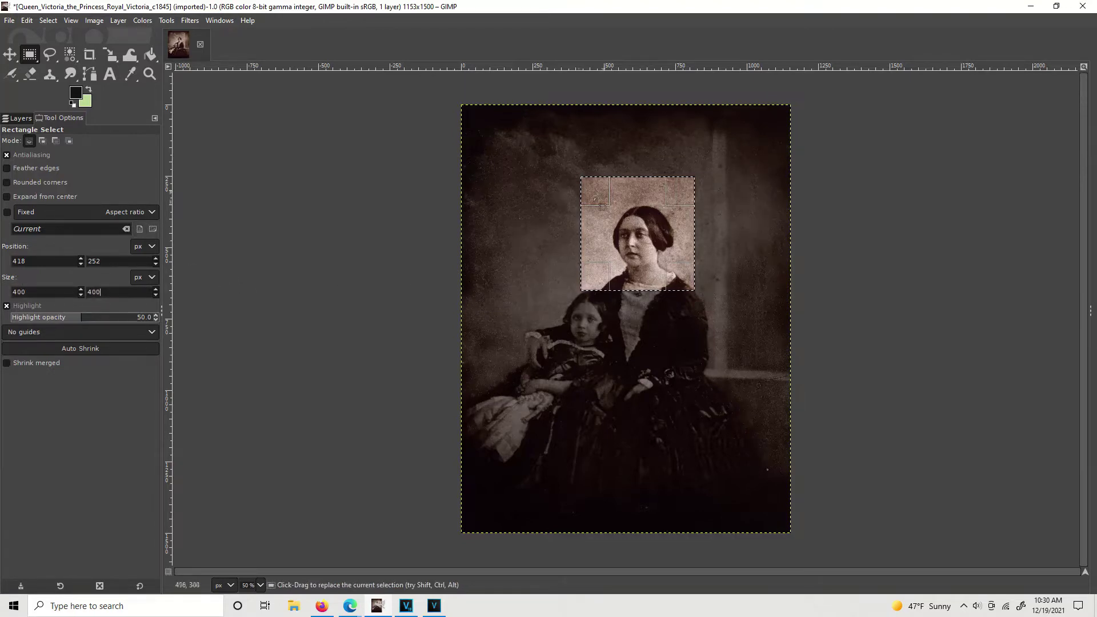
pyautogui.moveTo(633, 233); pyautogui.dragTo(639, 234)
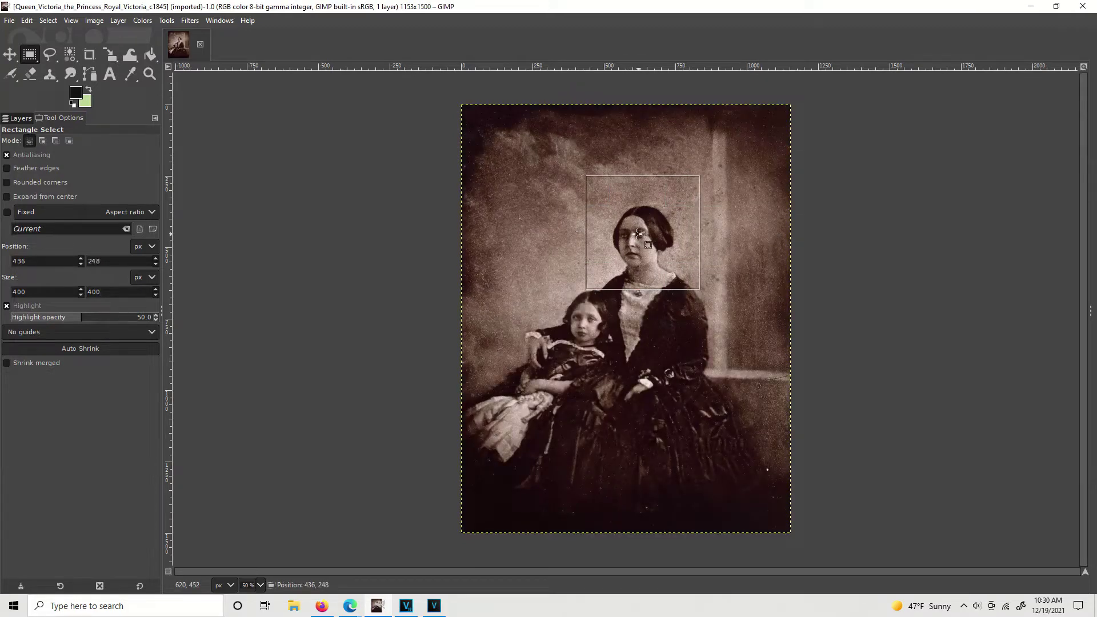
pyautogui.moveTo(636, 233); pyautogui.dragTo(631, 233)
# Redraw the selection near the woman's head, size it to 370 by 370 px, and move it to position 446, 278
pyautogui.moveTo(602, 188); pyautogui.dragTo(605, 212)
pyautogui.click(595, 198)
pyautogui.moveTo(51, 293); pyautogui.dragTo(2, 293)
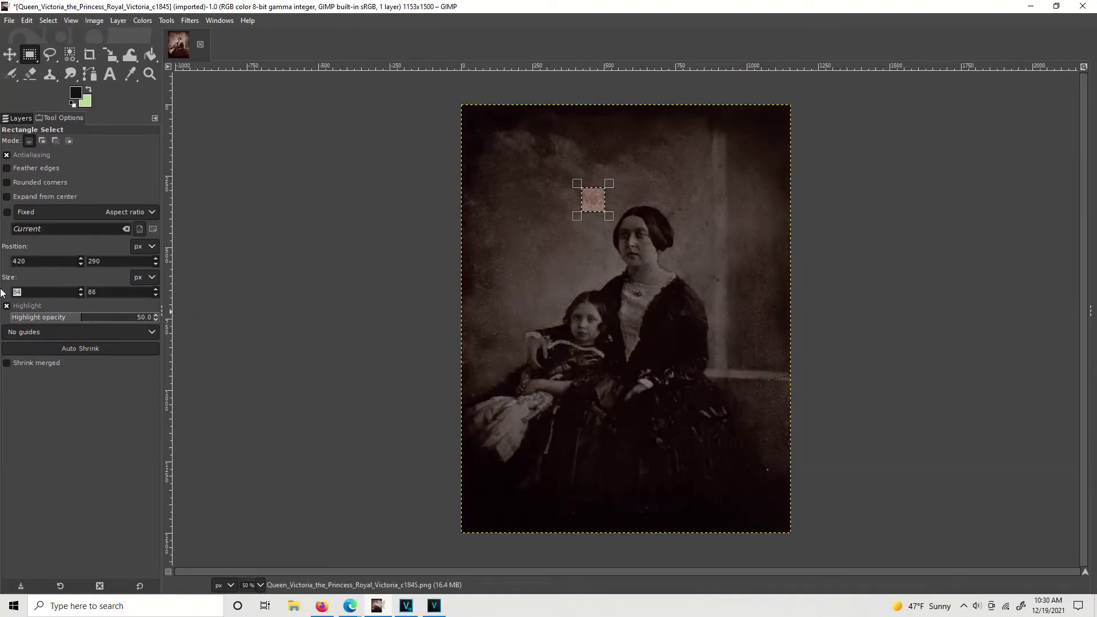
pyautogui.write('370')
pyautogui.press('Tab')
pyautogui.write('70')
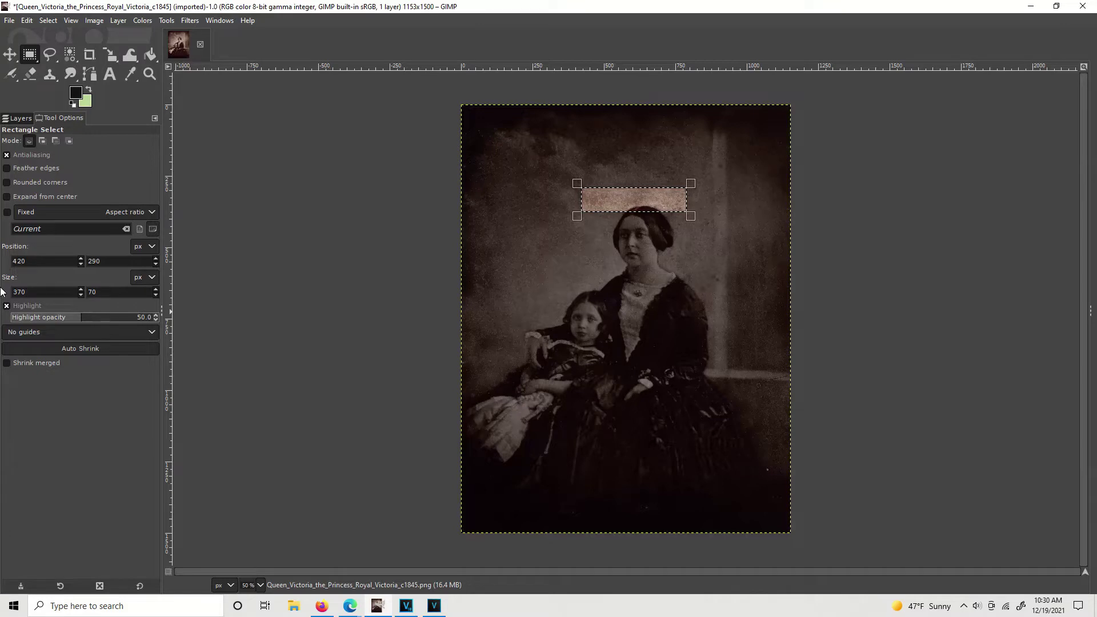
pyautogui.press('BackSpace')
pyautogui.write('370')
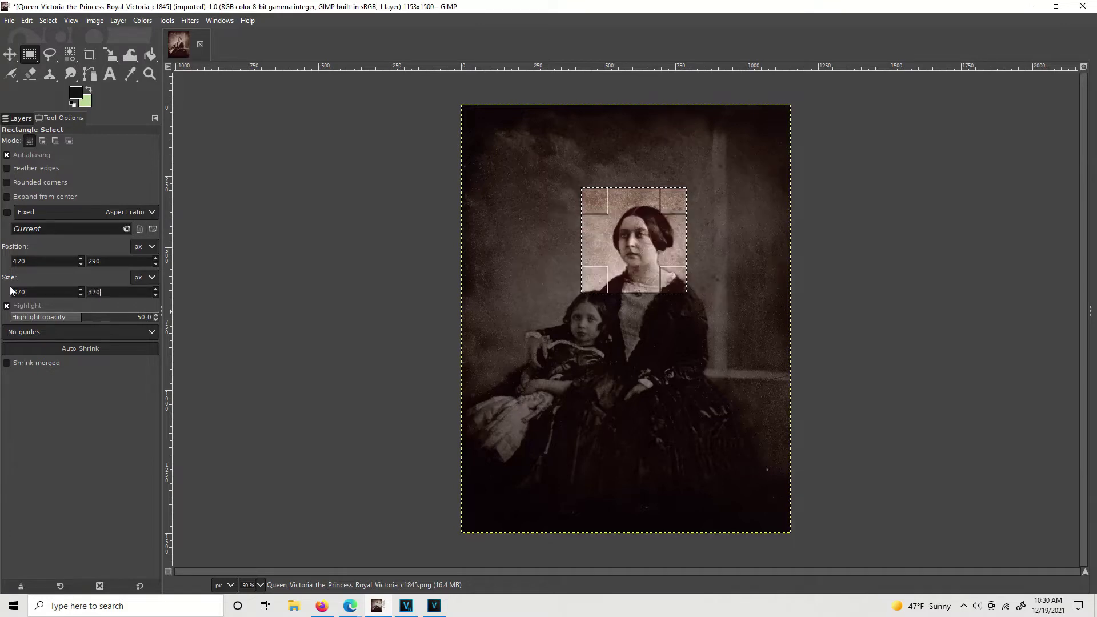
pyautogui.moveTo(630, 249)
pyautogui.mouseDown()
pyautogui.moveTo(619, 245)
pyautogui.moveTo(632, 247)
pyautogui.mouseUp()
pyautogui.moveTo(634, 246); pyautogui.dragTo(637, 246)
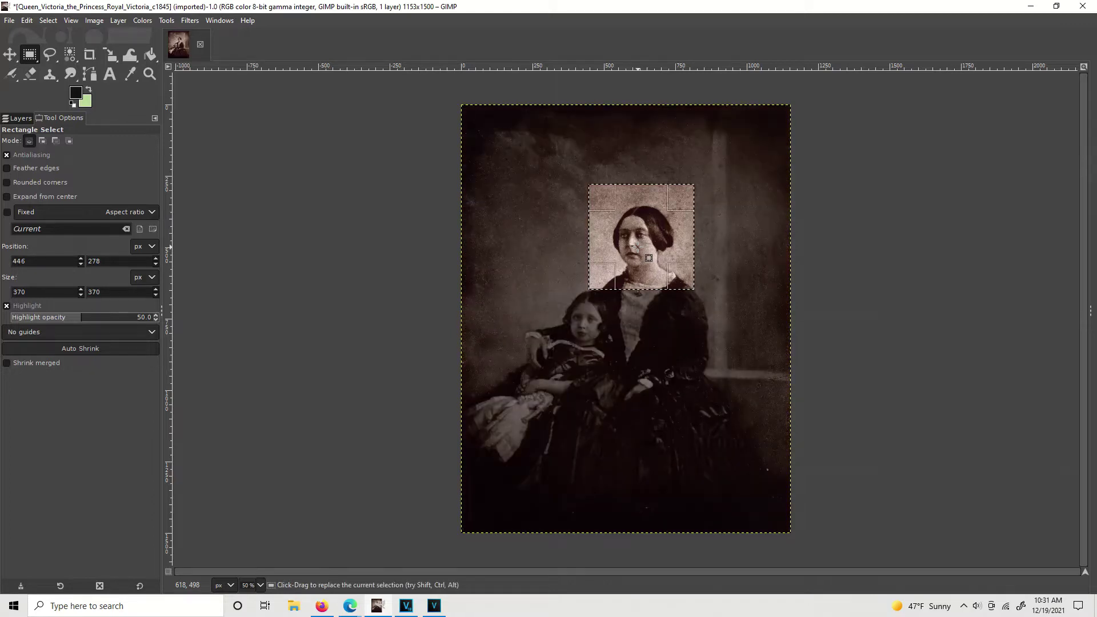
# Crop the image to the square selection and view it at 100% zoom
pyautogui.click(95, 22)
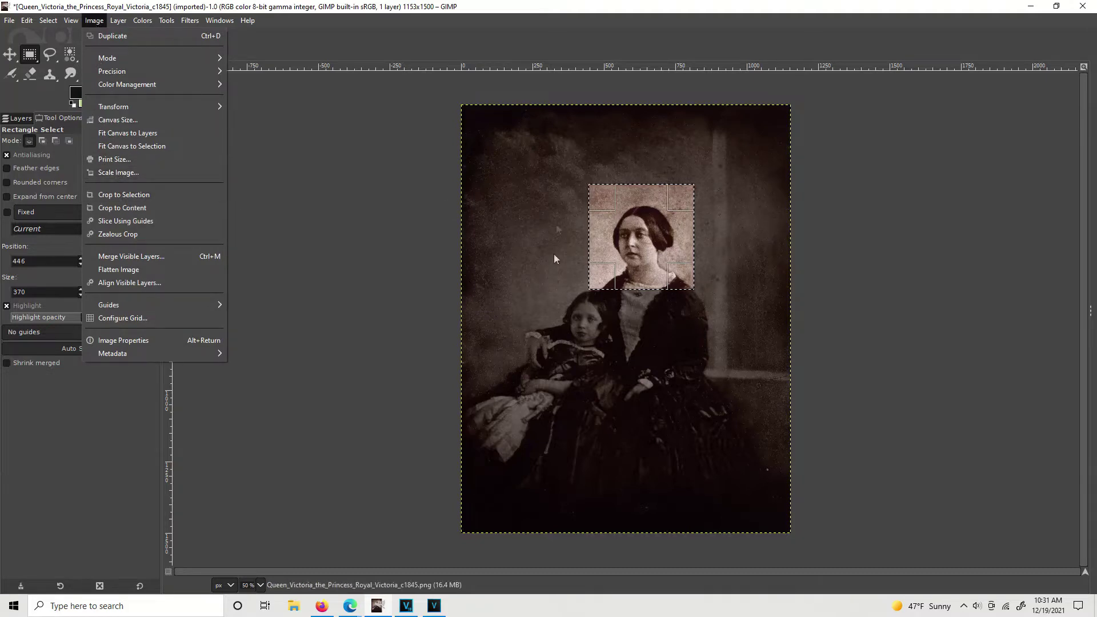
pyautogui.click(136, 197)
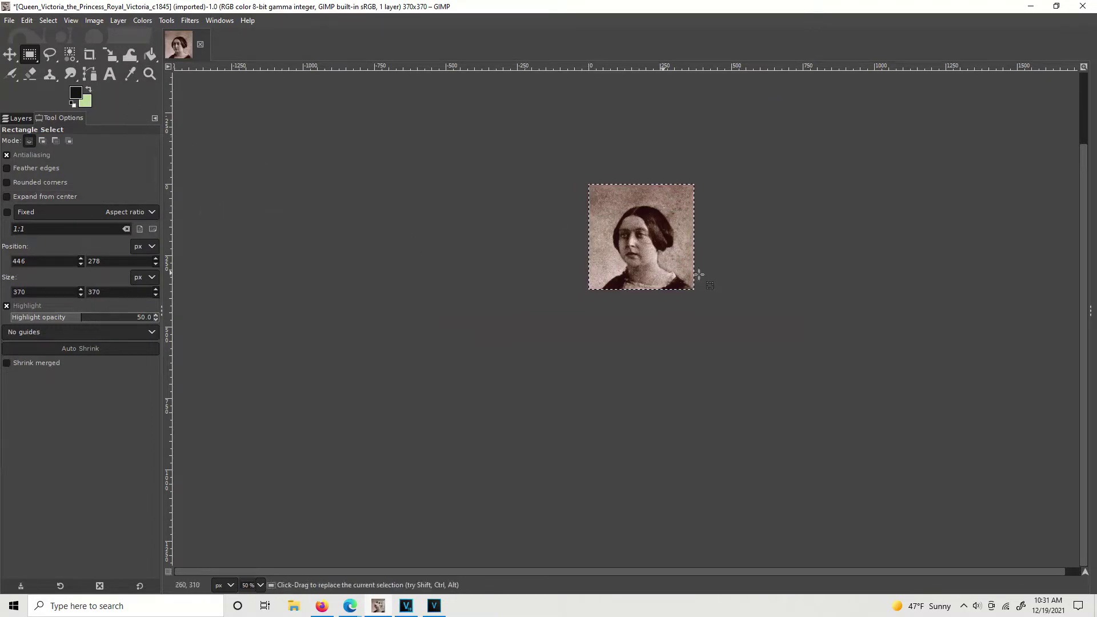
pyautogui.click(260, 585)
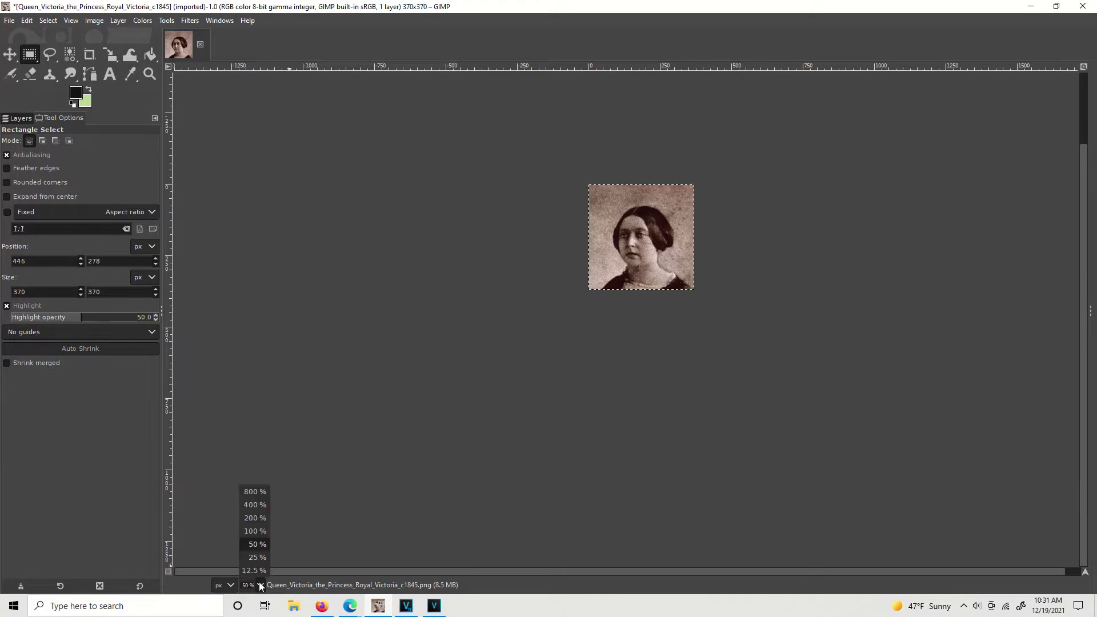
pyautogui.click(255, 531)
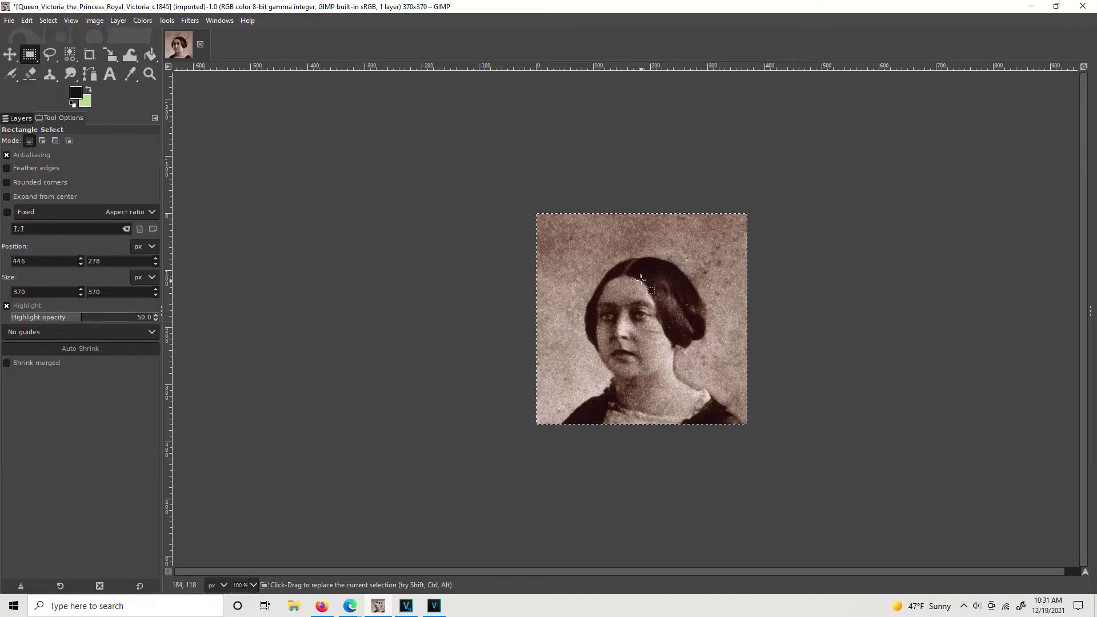
# Scale the cropped portrait to 800 by 800 px with Cubic interpolation
pyautogui.click(93, 20)
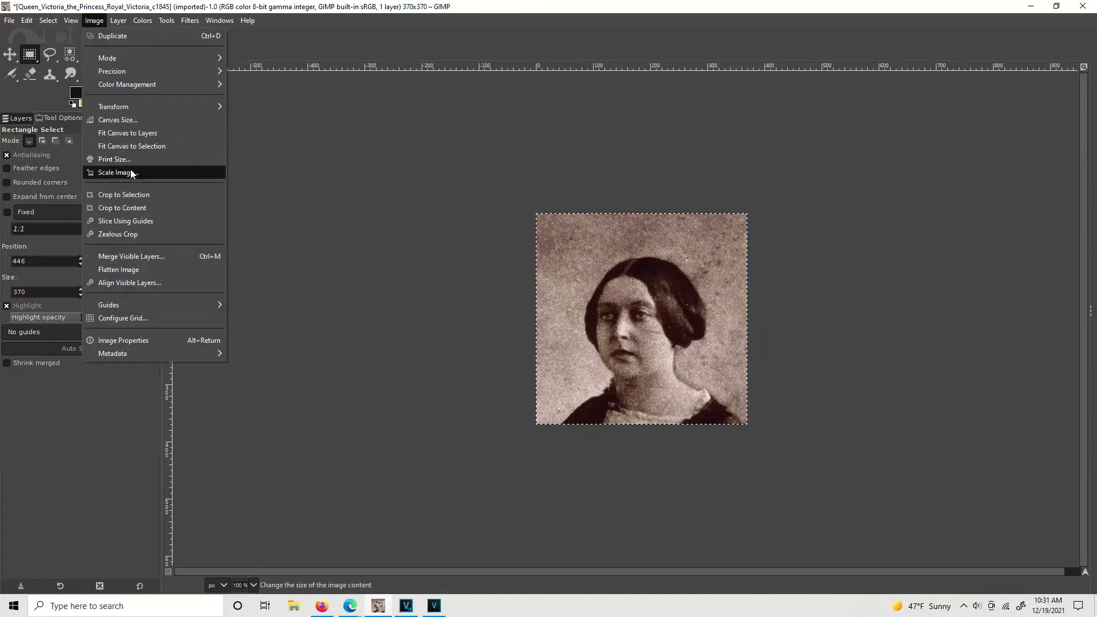
pyautogui.click(131, 172)
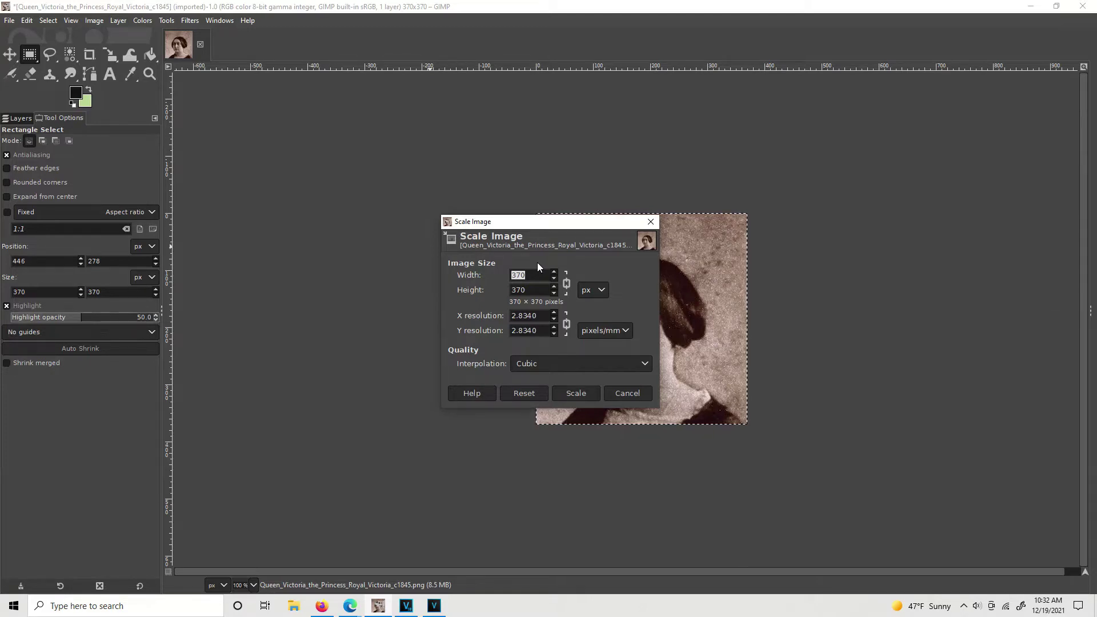
pyautogui.write('800')
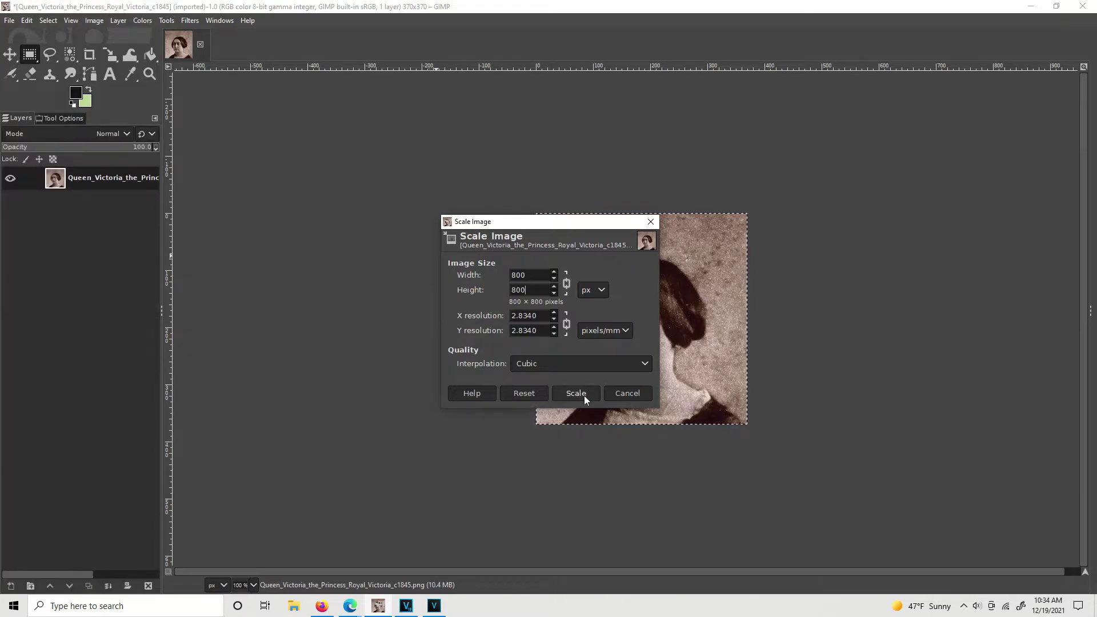
pyautogui.click(582, 394)
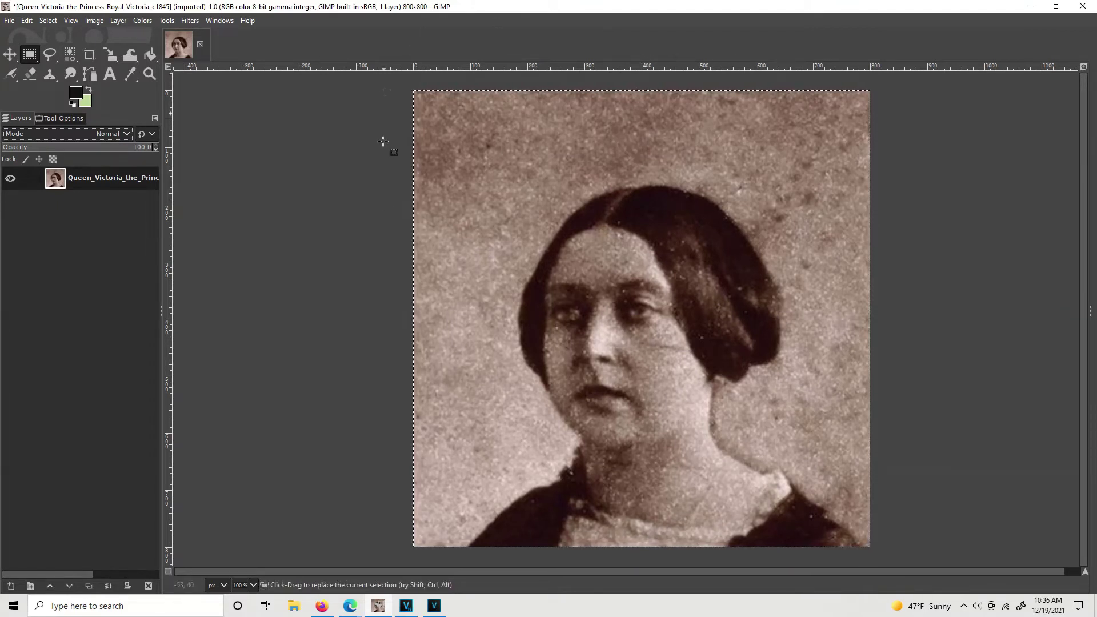
# Start the Sharpen (Unsharp Mask) filter on the portrait, test a high radius, and set the radius to 1
pyautogui.click(190, 19)
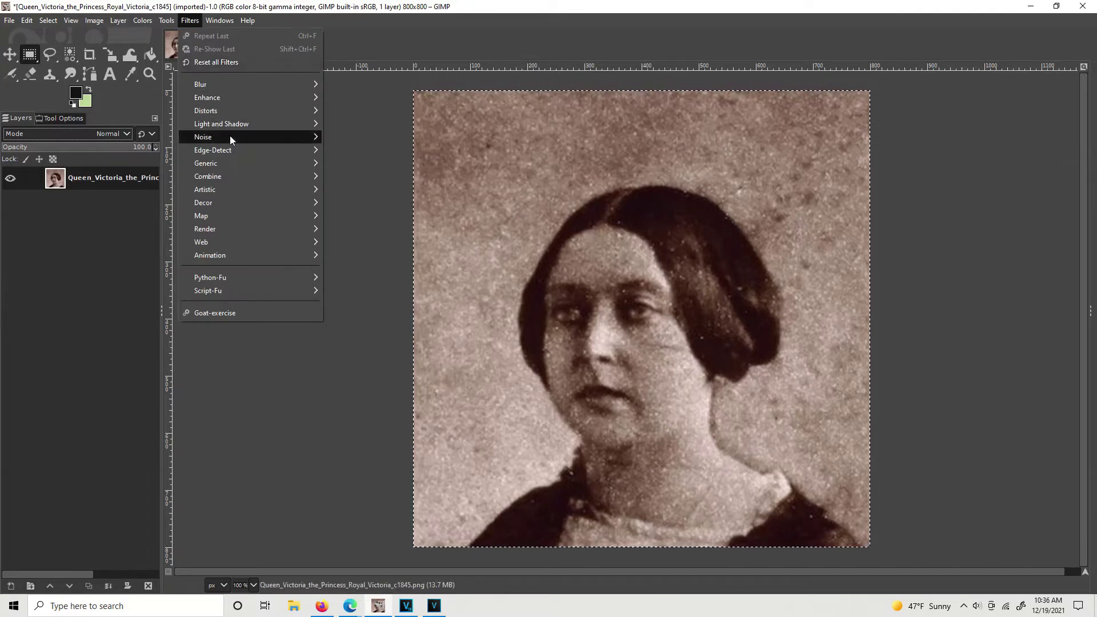
pyautogui.moveTo(270, 101)
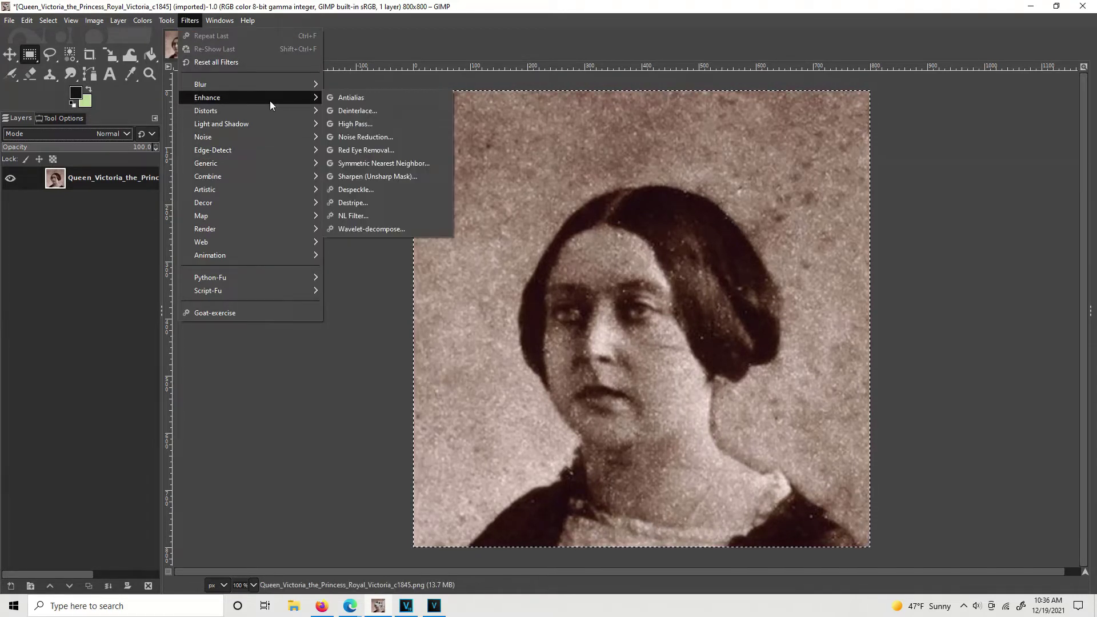
pyautogui.click(363, 178)
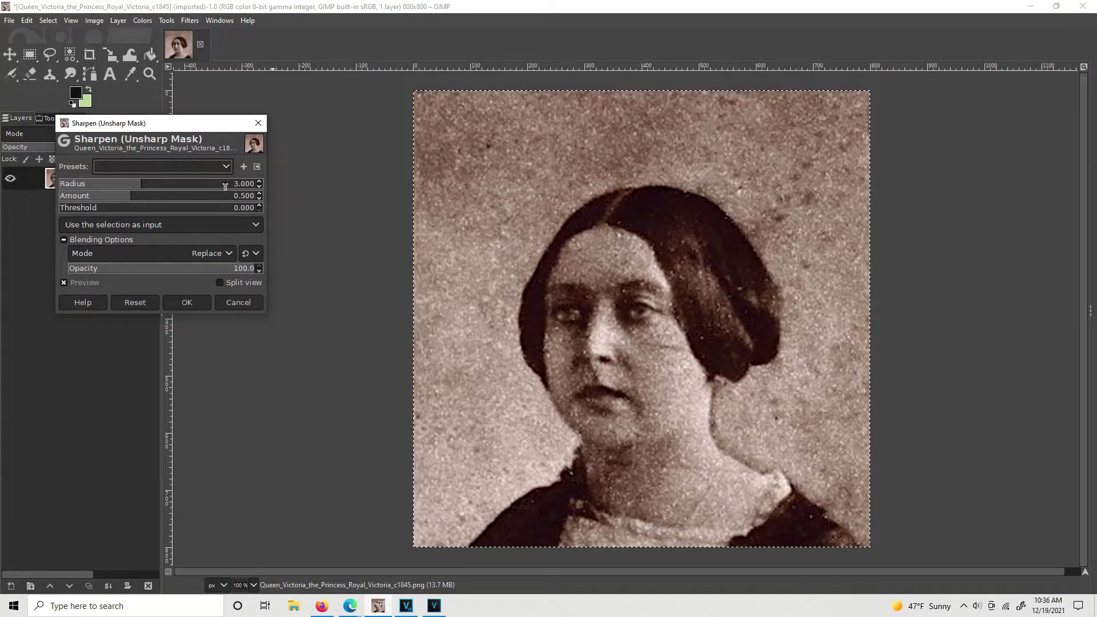
pyautogui.moveTo(232, 184); pyautogui.dragTo(274, 177)
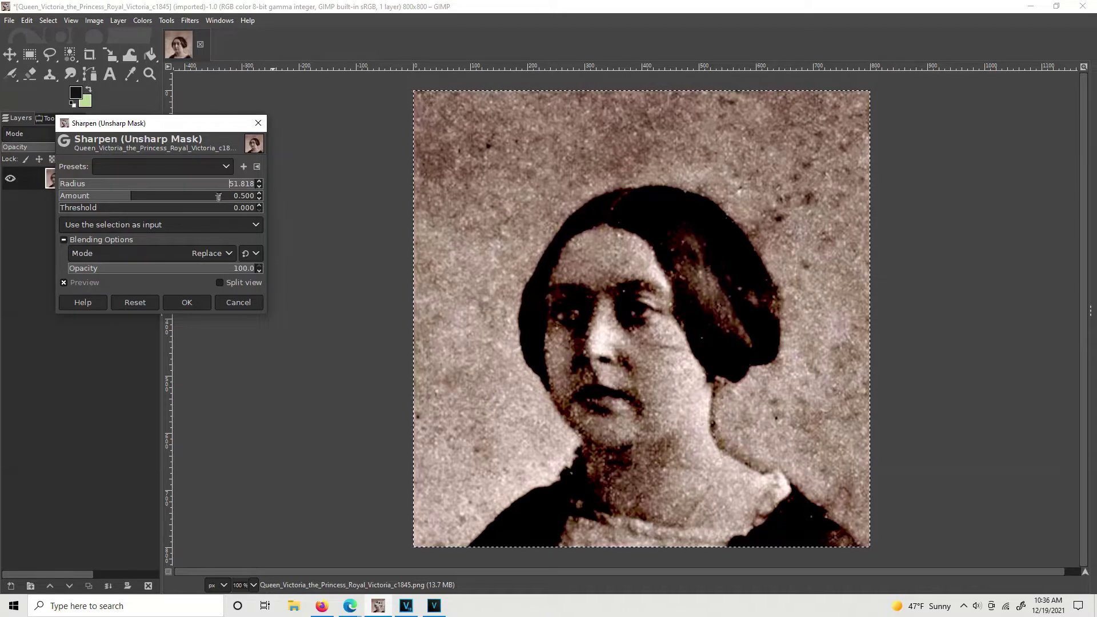
pyautogui.doubleClick(250, 183)
pyautogui.write('1')
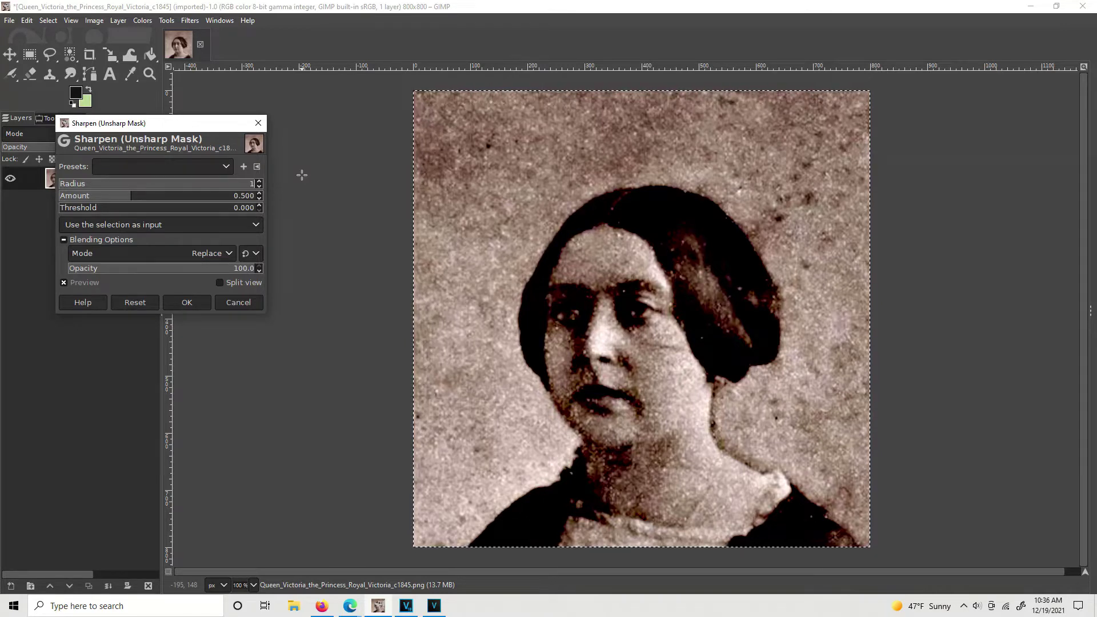
pyautogui.press('Tab')
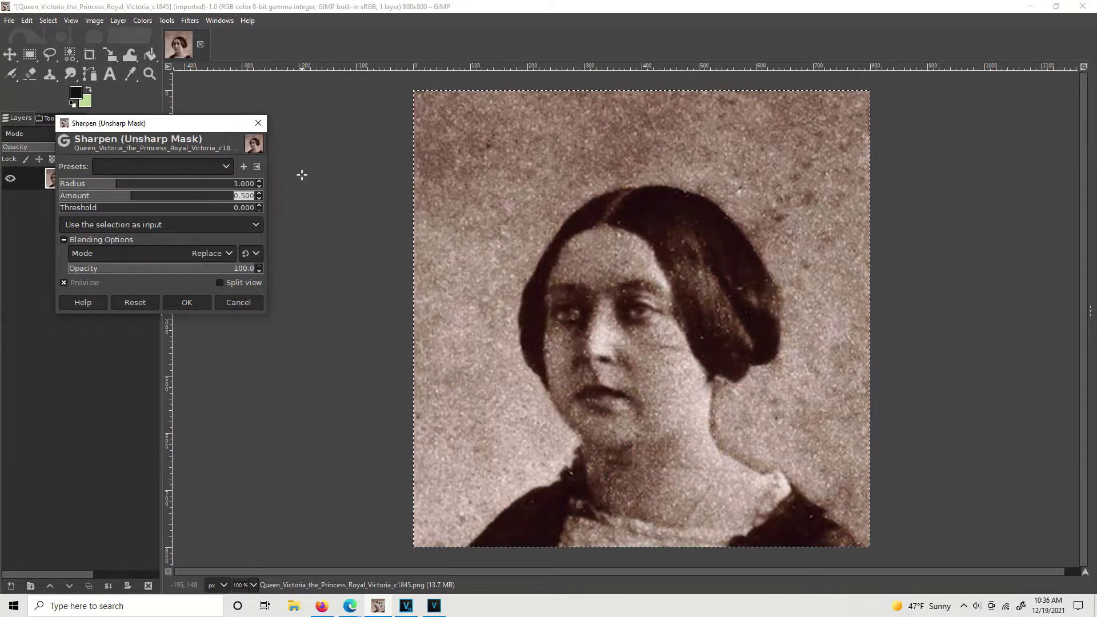
# Turn on the split view comparison for the sharpening and set its radius to 2
pyautogui.click(203, 301)
pyautogui.click(219, 282)
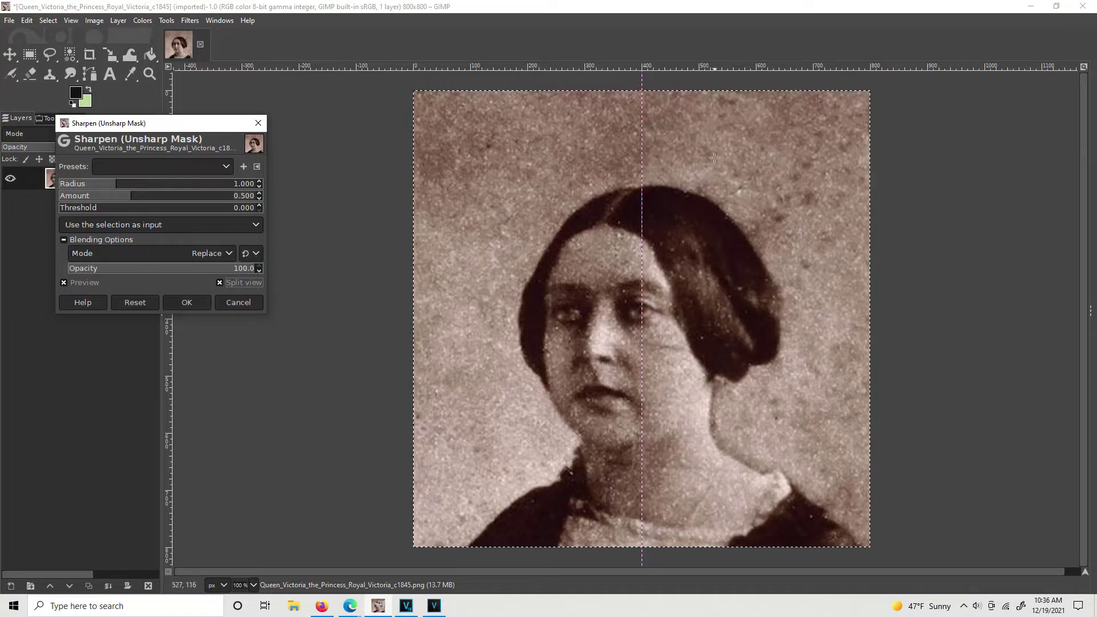
pyautogui.moveTo(233, 185); pyautogui.dragTo(251, 185)
pyautogui.press('BackSpace')
pyautogui.write('2')
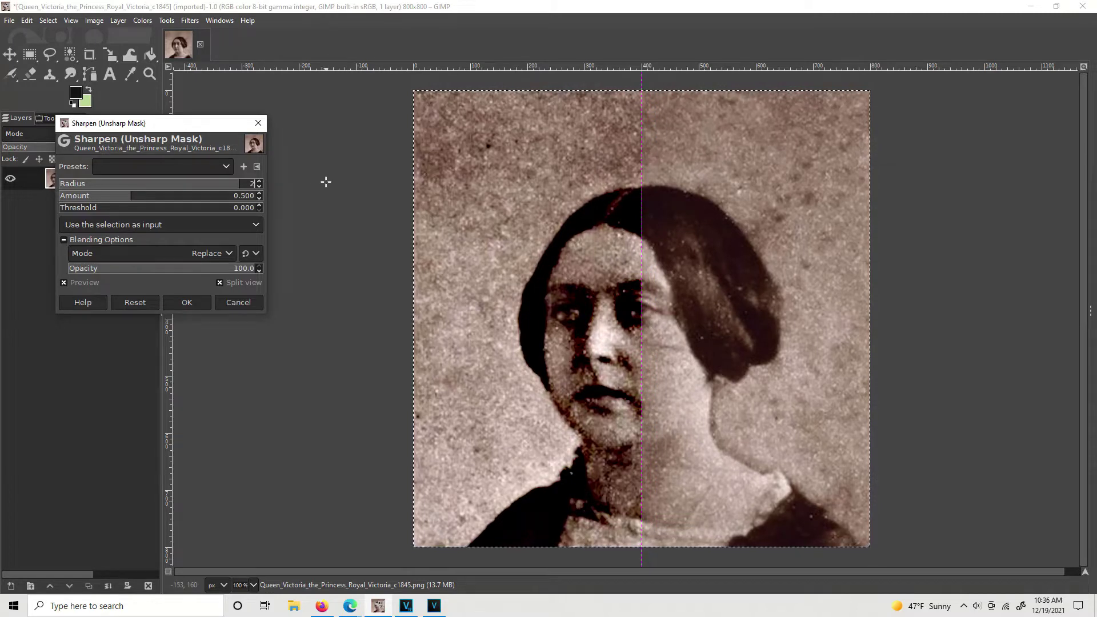
pyautogui.press('Tab')
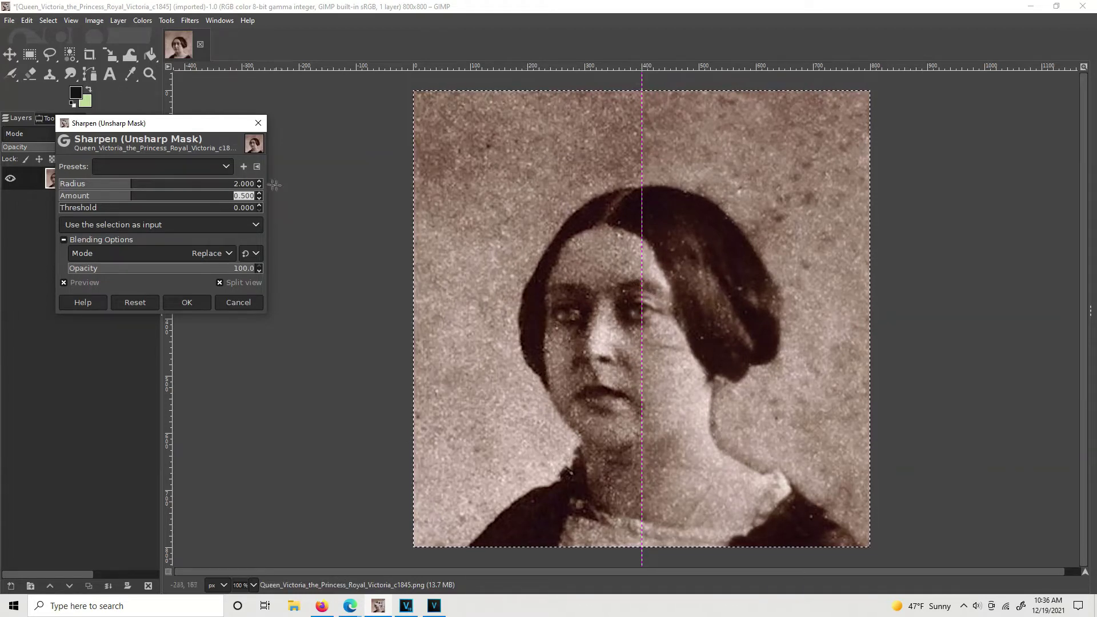
# Set the sharpening radius to 1.5 and apply the Sharpen (Unsharp Mask) filter to the portrait
pyautogui.moveTo(250, 184); pyautogui.dragTo(298, 161)
pyautogui.write('1.5')
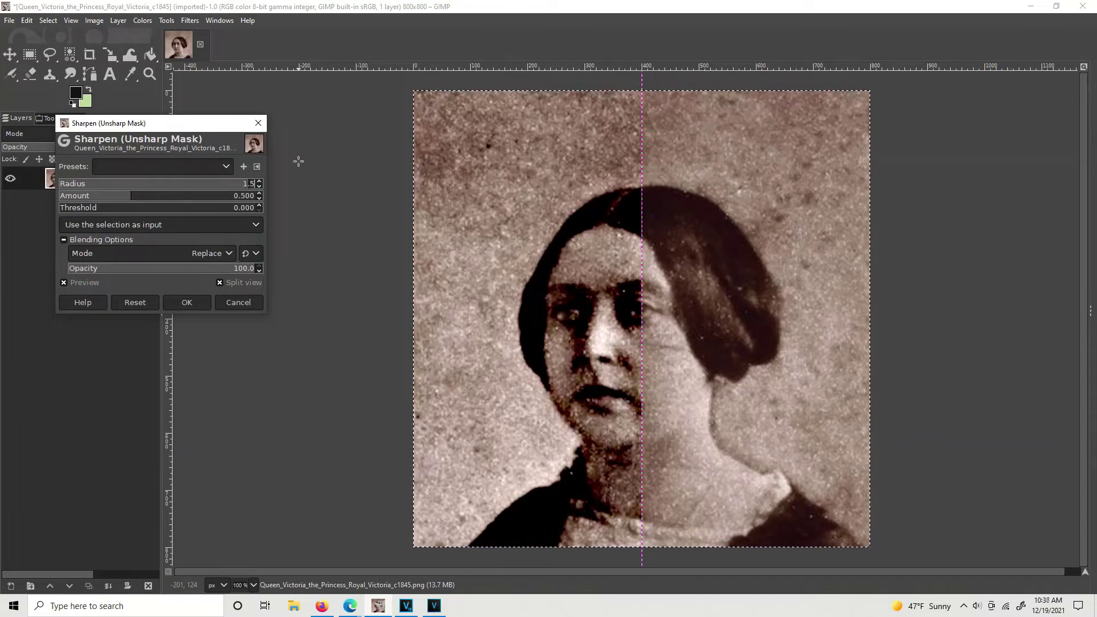
pyautogui.press('Tab')
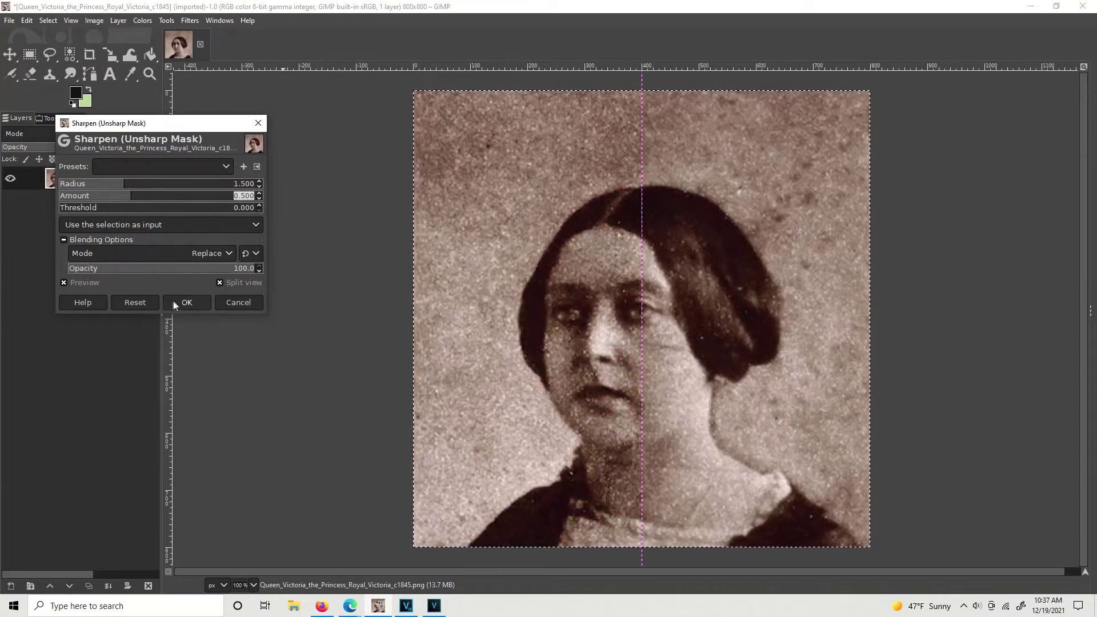
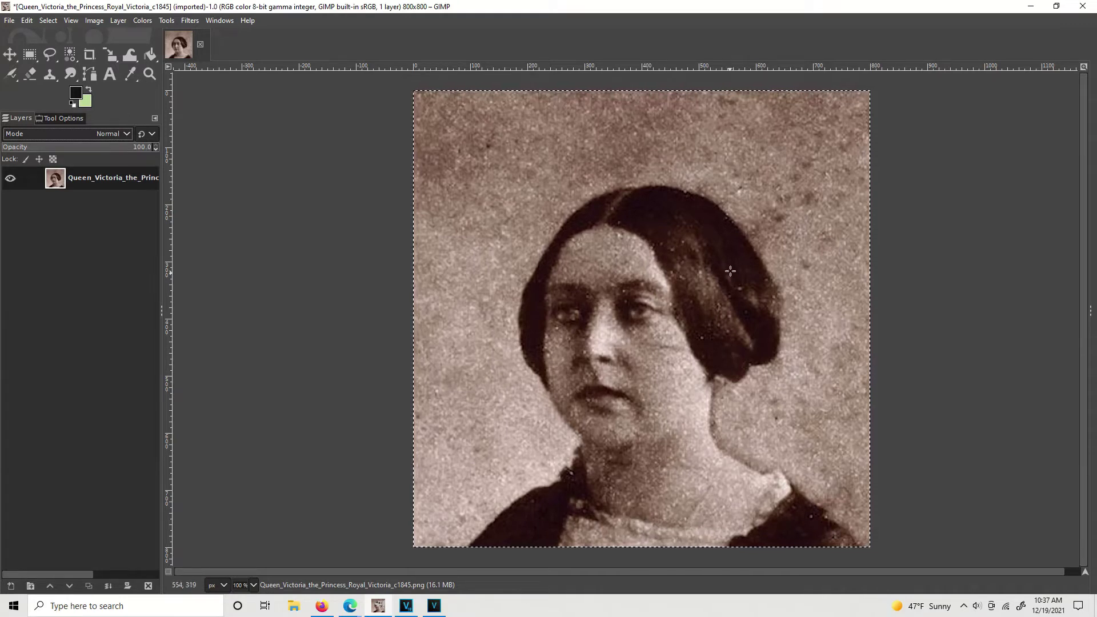
# Create a transparent 800 by 800 px layer named bg and place it below the portrait layer
pyautogui.click(116, 21)
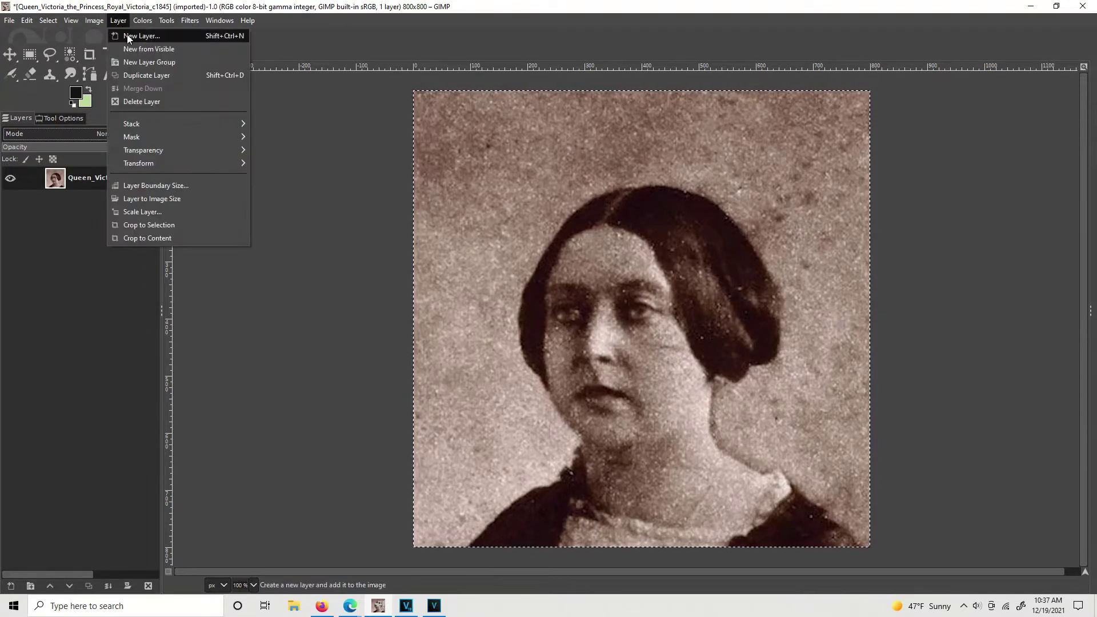
pyautogui.click(128, 34)
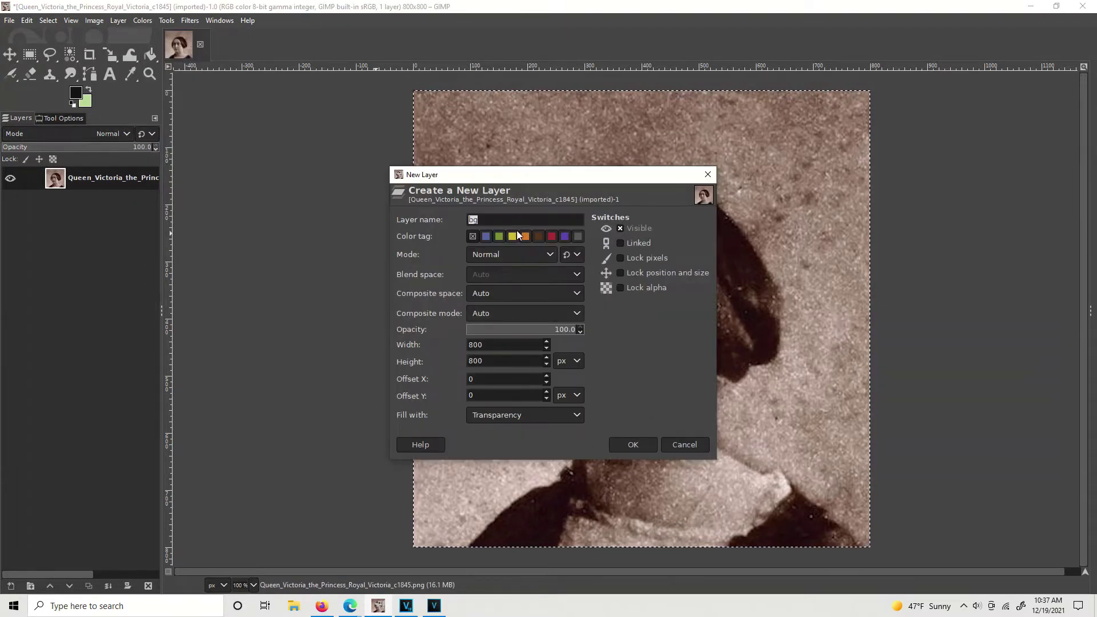
pyautogui.click(632, 444)
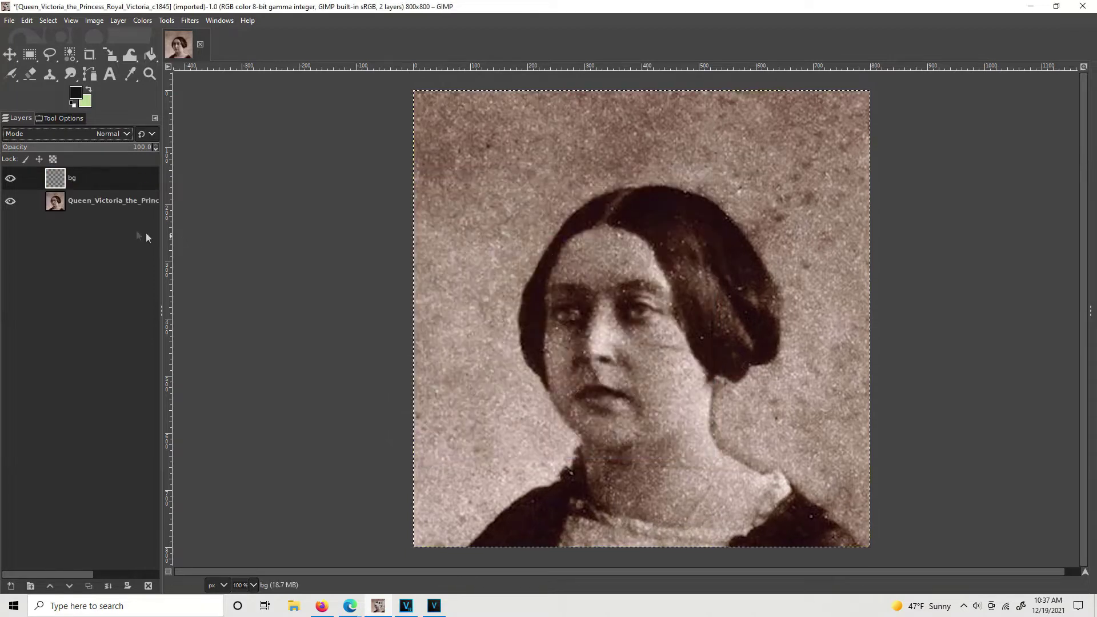
pyautogui.moveTo(55, 179); pyautogui.dragTo(58, 204)
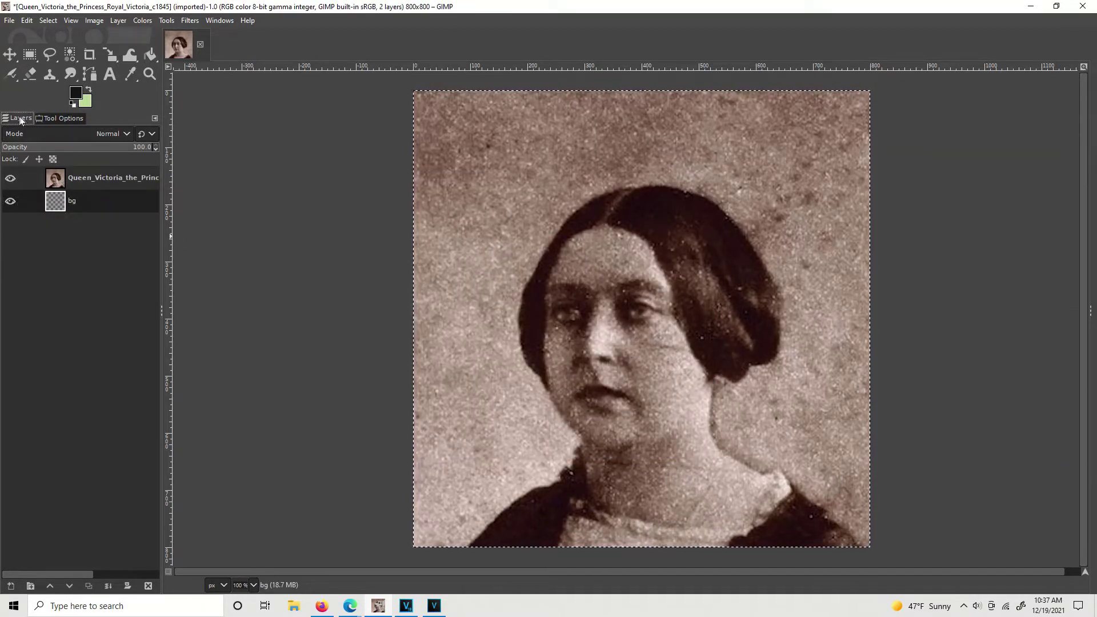
# Try moving the bg layer above the portrait layer and undo the reordering
pyautogui.click(53, 118)
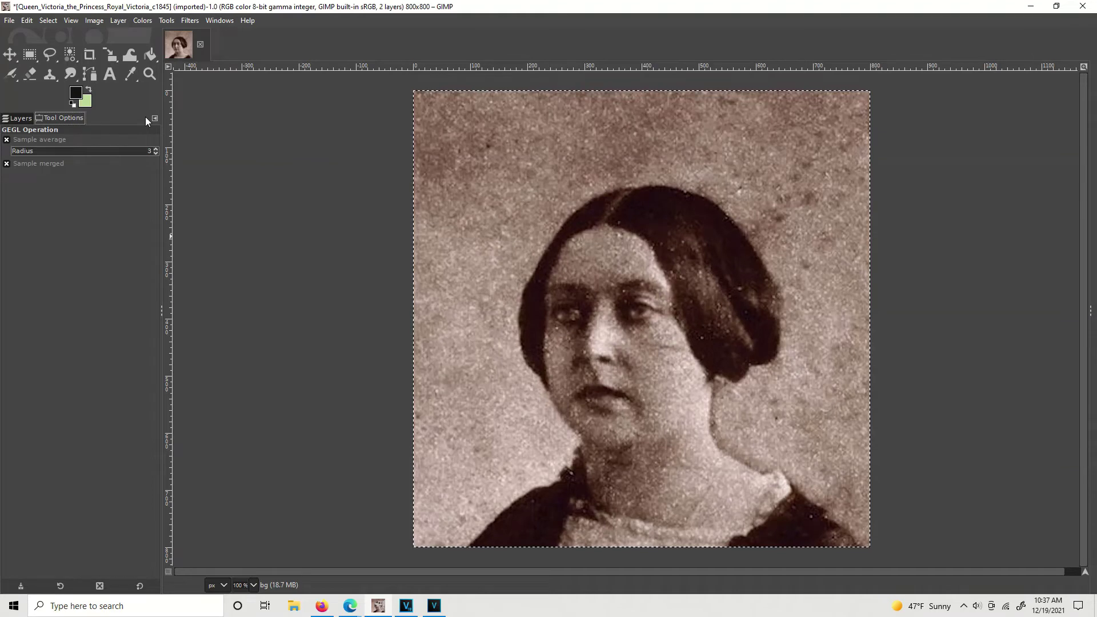
pyautogui.click(21, 119)
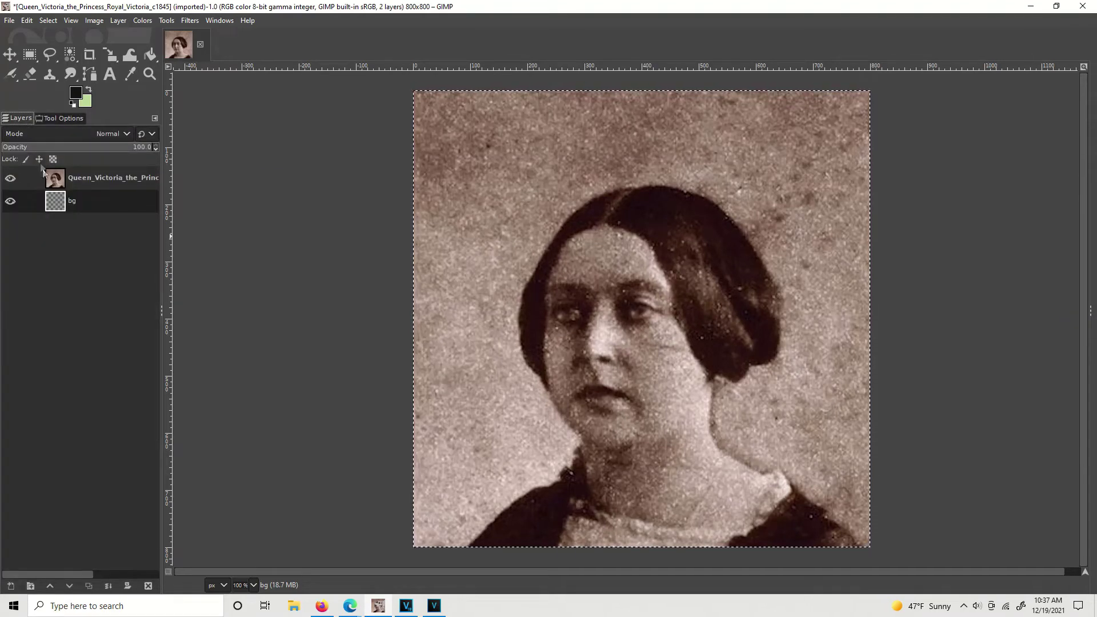
pyautogui.moveTo(59, 206); pyautogui.dragTo(59, 184)
pyautogui.click(57, 197)
pyautogui.hotkey('ctrl', 'z')
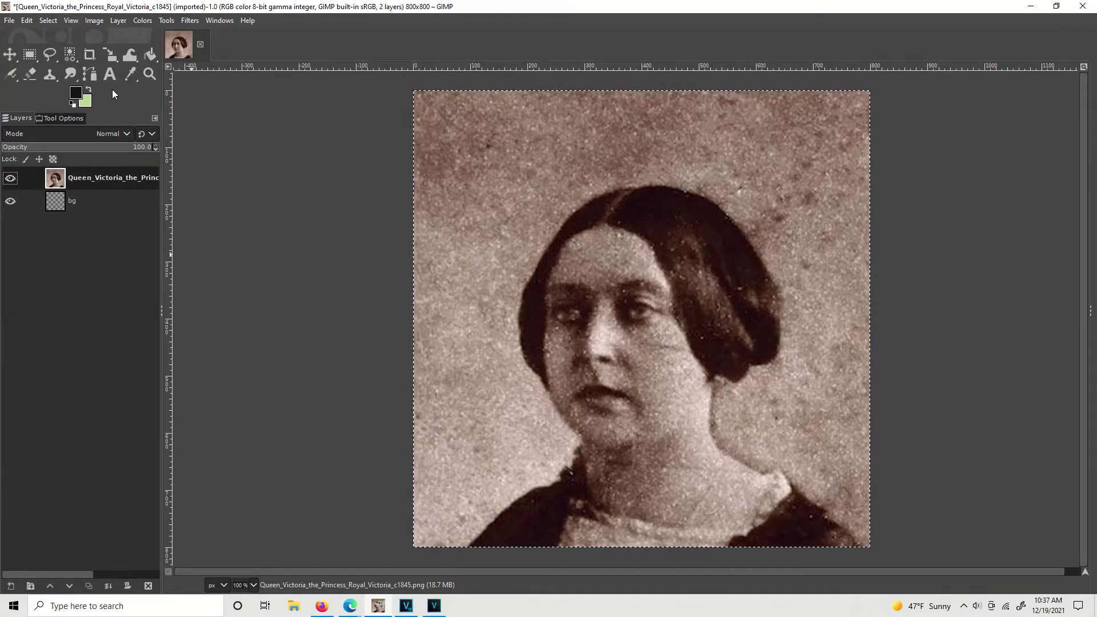
# Swap the foreground and background colors and set the foreground color to dark green 405333
pyautogui.click(76, 92)
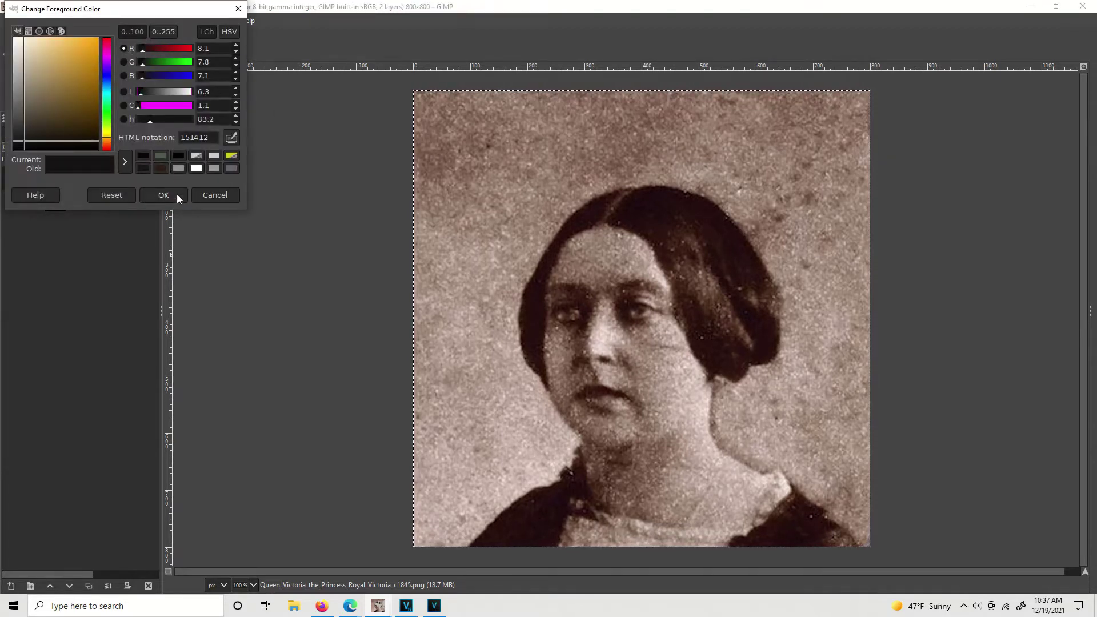
pyautogui.click(200, 194)
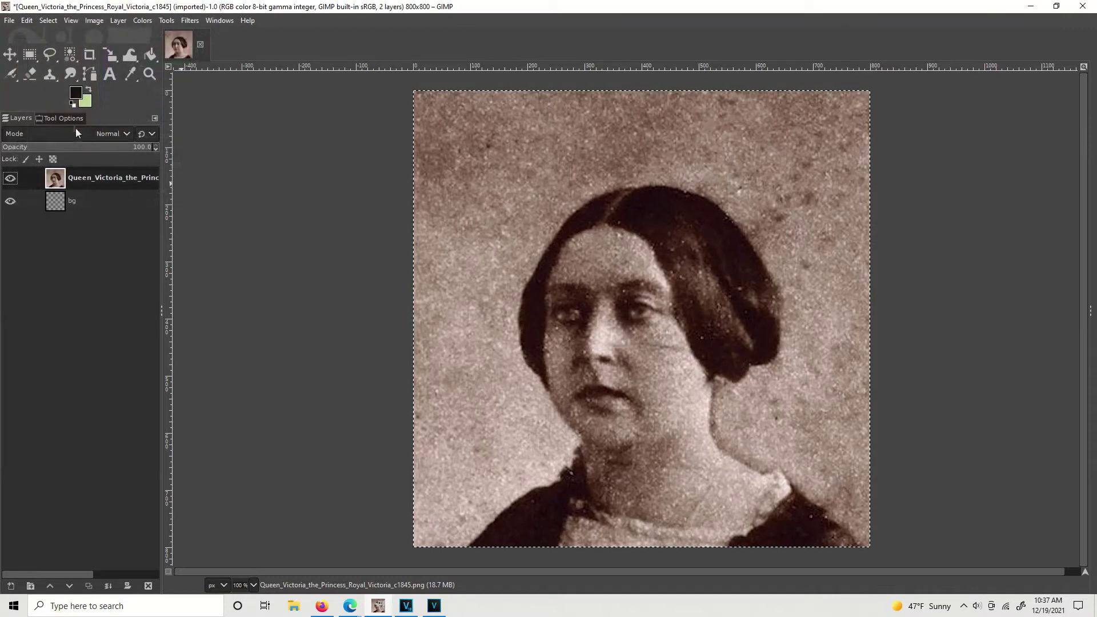
pyautogui.click(89, 89)
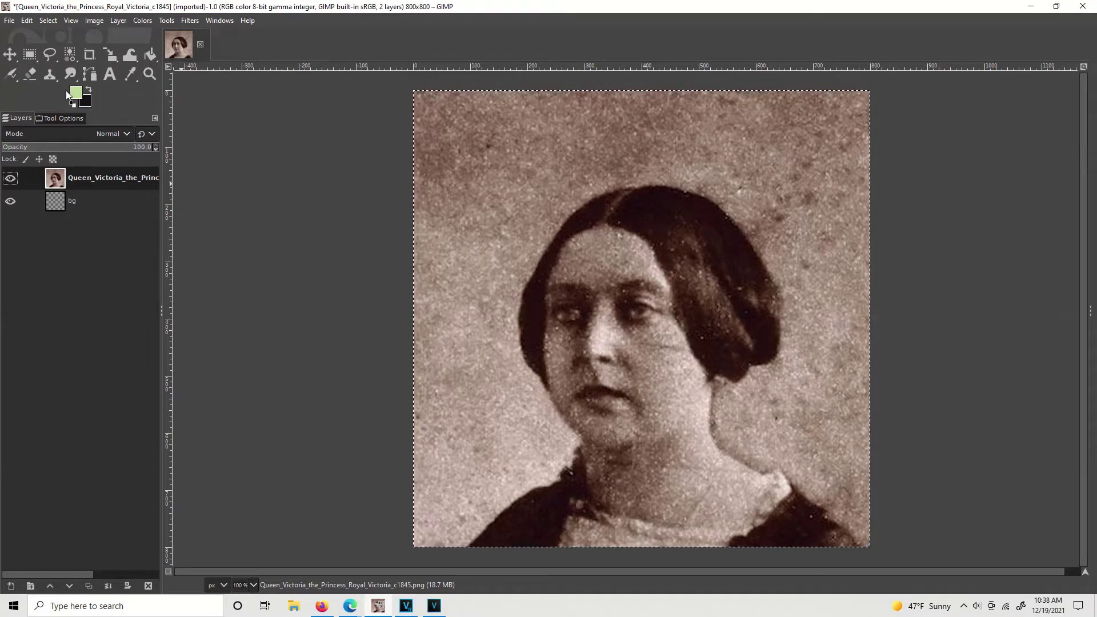
pyautogui.click(75, 92)
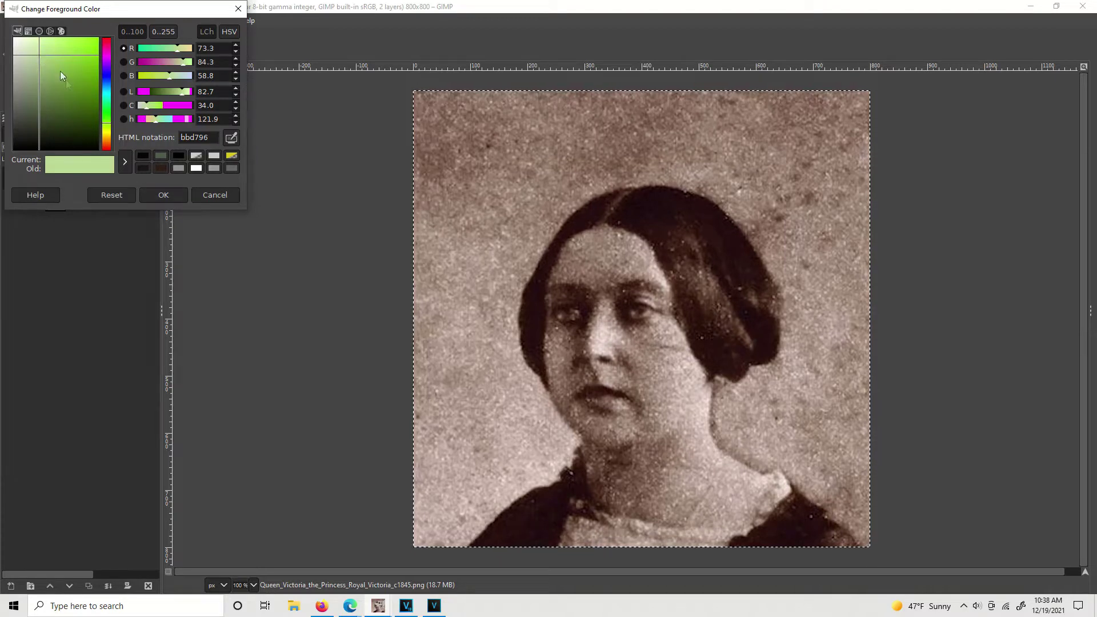
pyautogui.moveTo(43, 51); pyautogui.dragTo(51, 99)
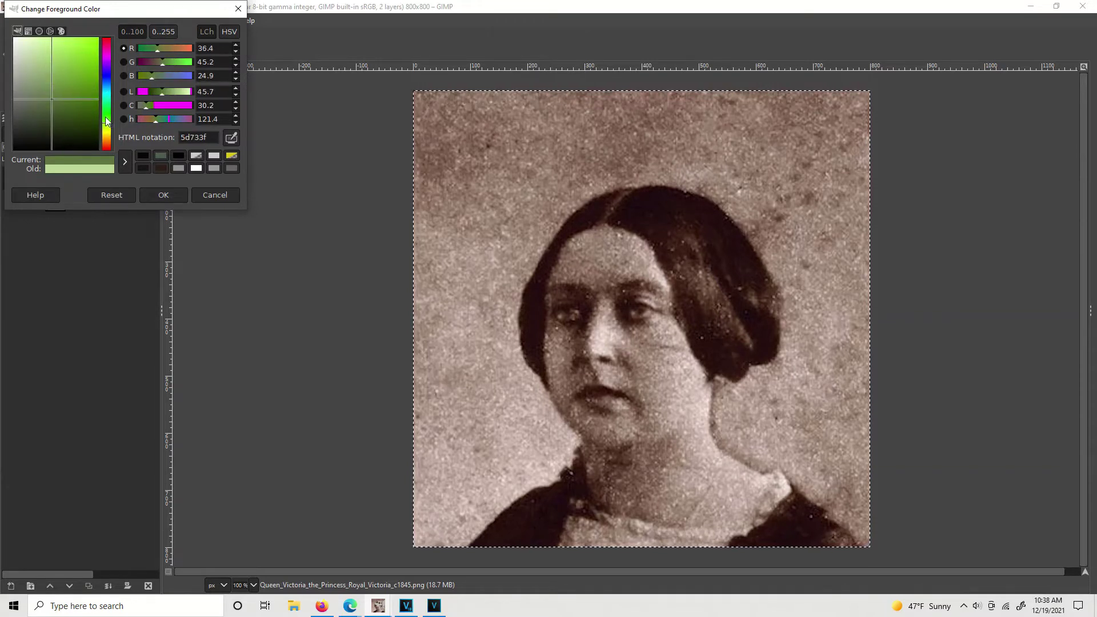
pyautogui.moveTo(108, 45); pyautogui.dragTo(108, 36)
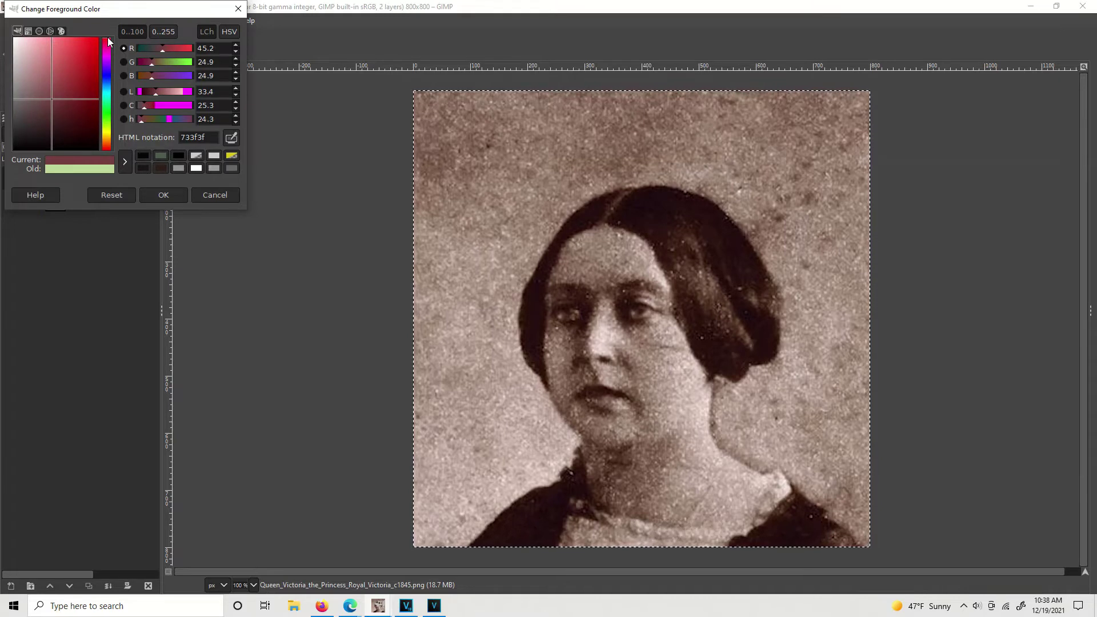
pyautogui.moveTo(107, 38)
pyautogui.mouseDown()
pyautogui.moveTo(106, 138)
pyautogui.moveTo(108, 123)
pyautogui.mouseUp()
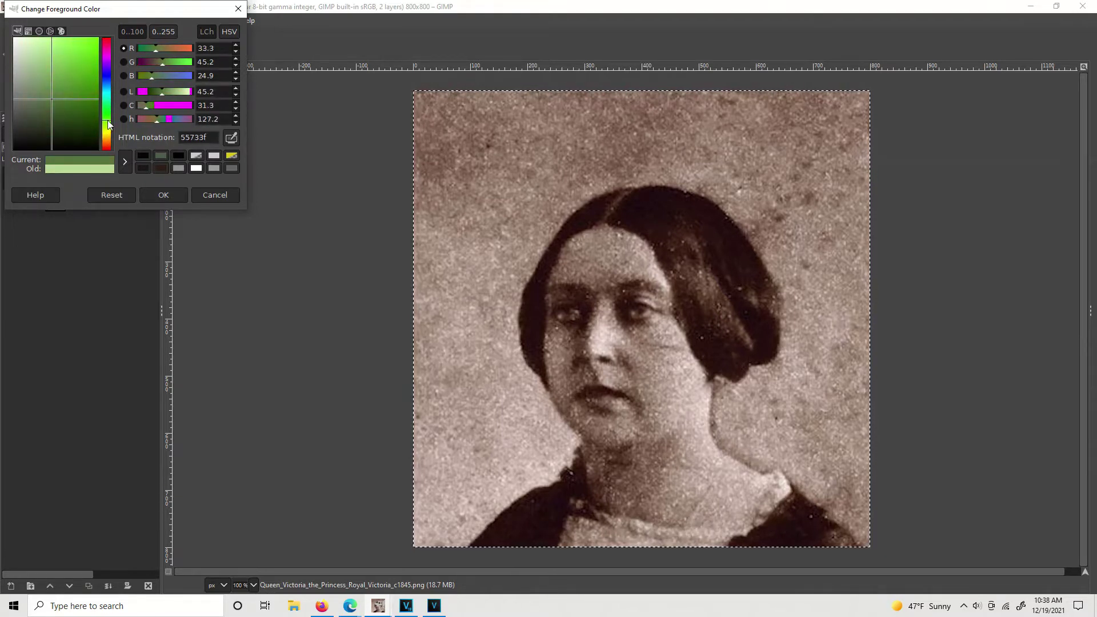
pyautogui.moveTo(50, 99); pyautogui.dragTo(46, 113)
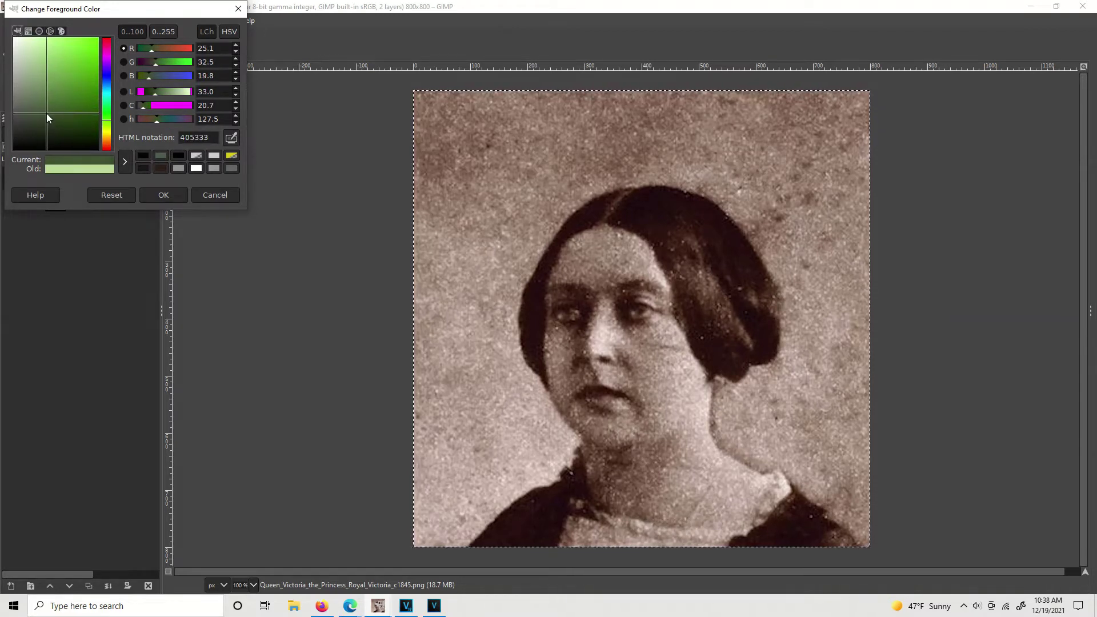
pyautogui.click(157, 192)
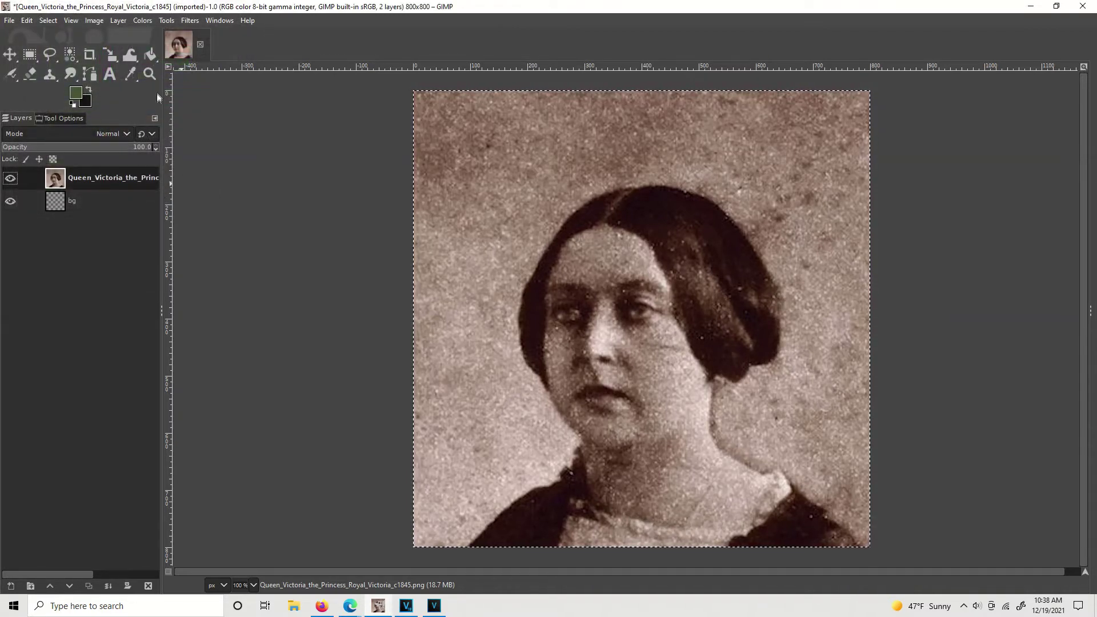
# Bucket fill the bg layer with the dark green foreground color and check it by briefly hiding the portrait layer
pyautogui.click(151, 56)
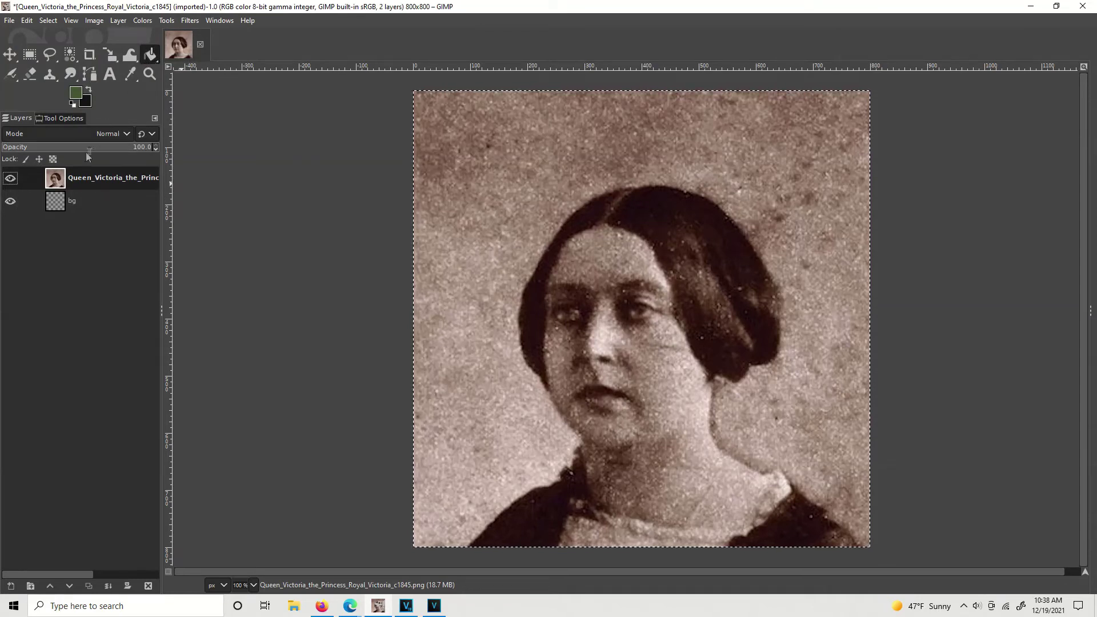
pyautogui.click(53, 201)
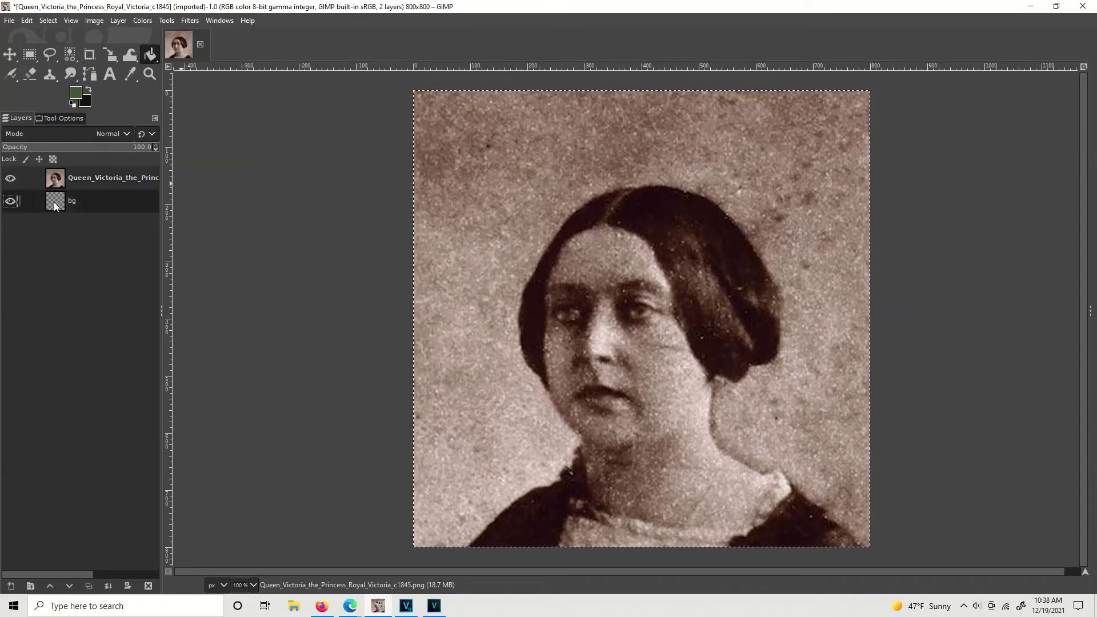
pyautogui.click(506, 249)
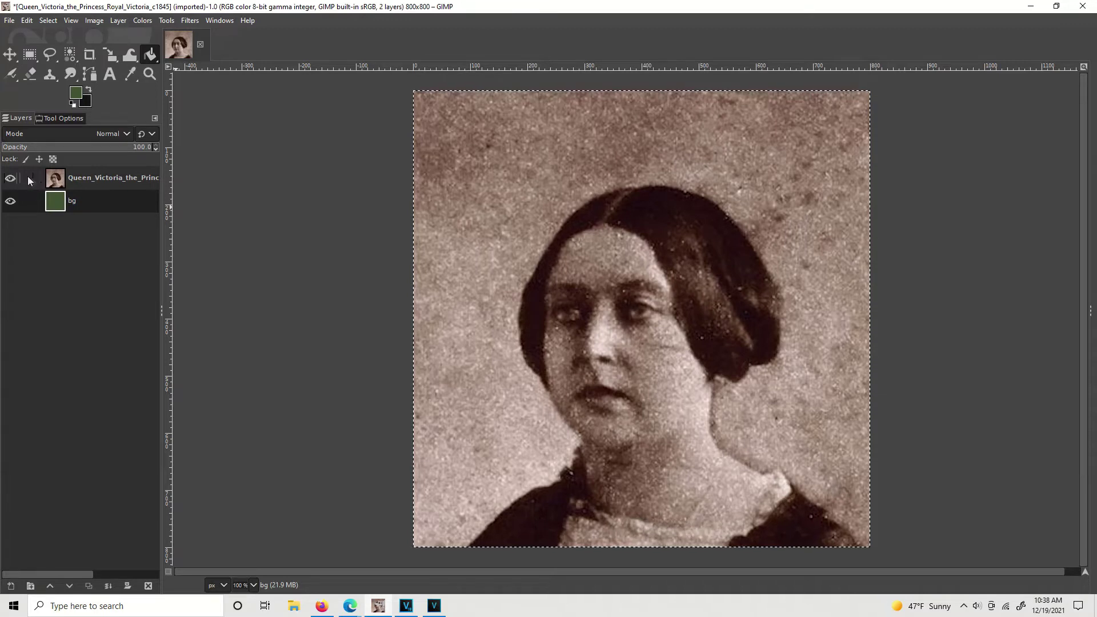
pyautogui.click(10, 179)
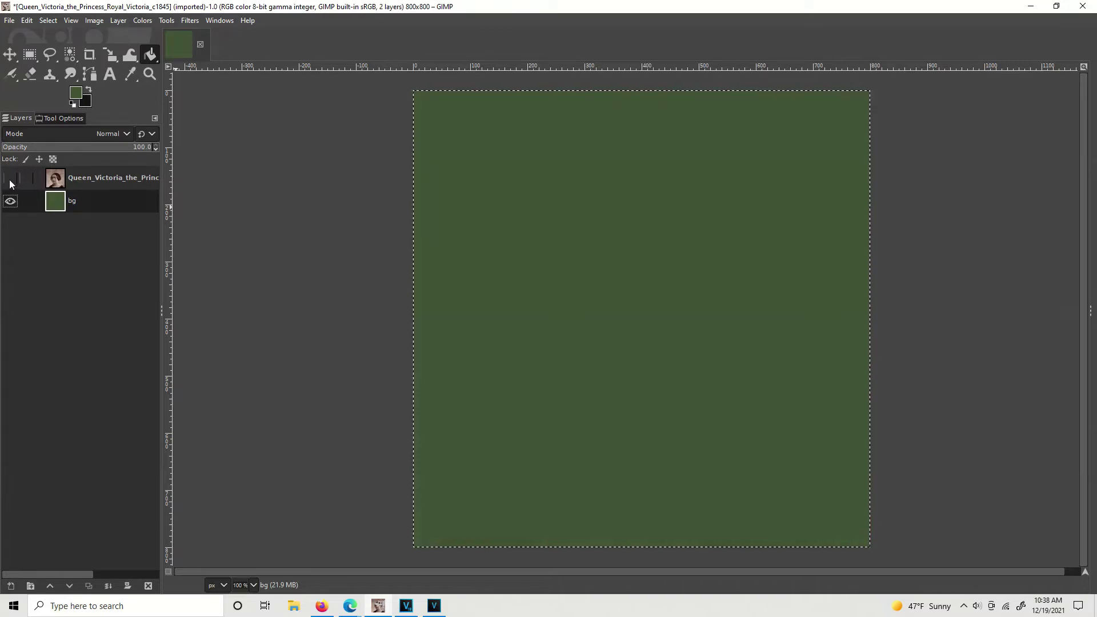
pyautogui.click(10, 180)
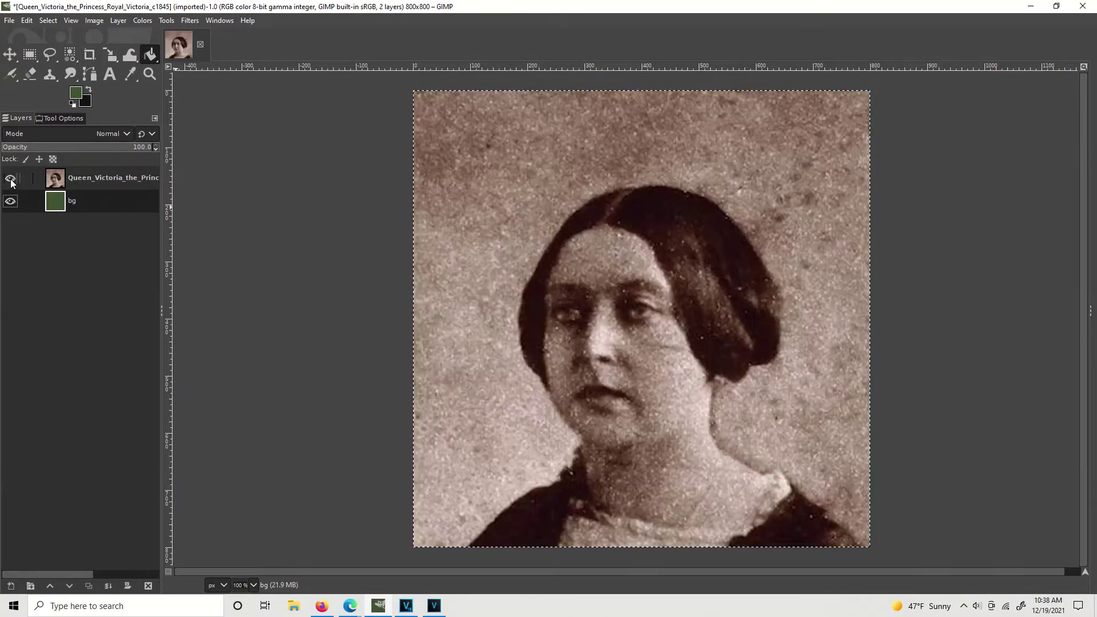
# Rename the portrait layer as queen in its layer attributes
pyautogui.click(57, 181)
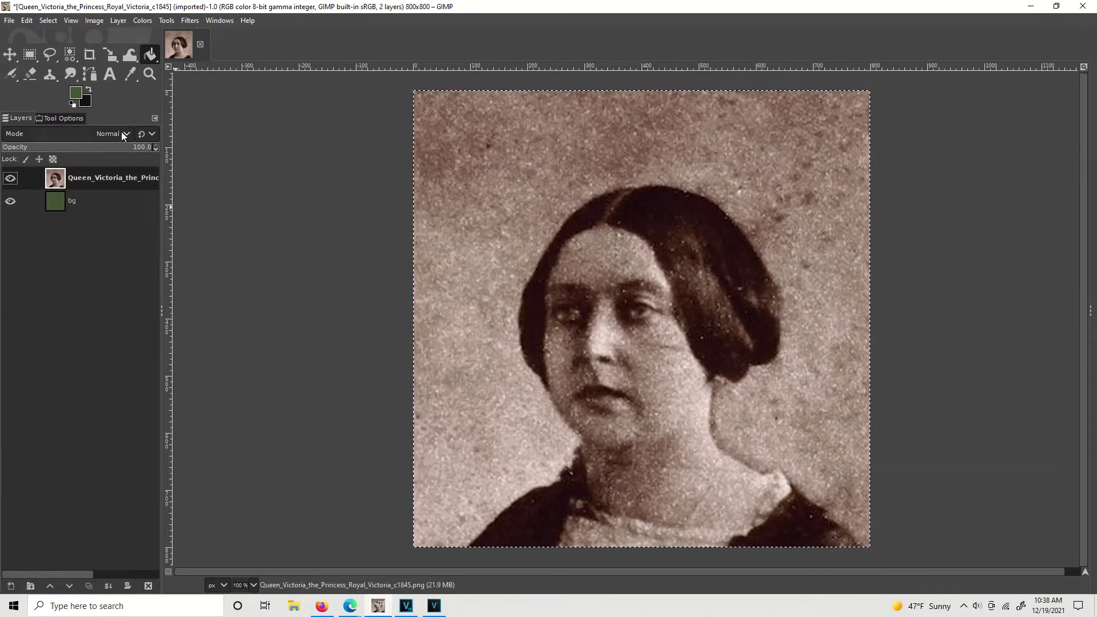
pyautogui.rightClick(61, 175)
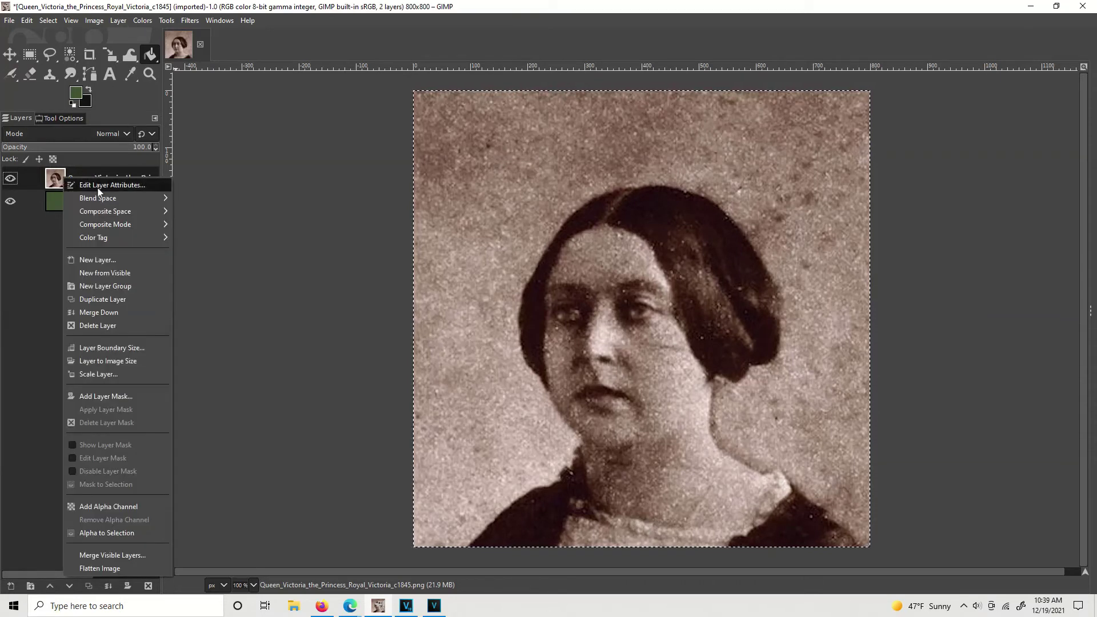
pyautogui.click(160, 10)
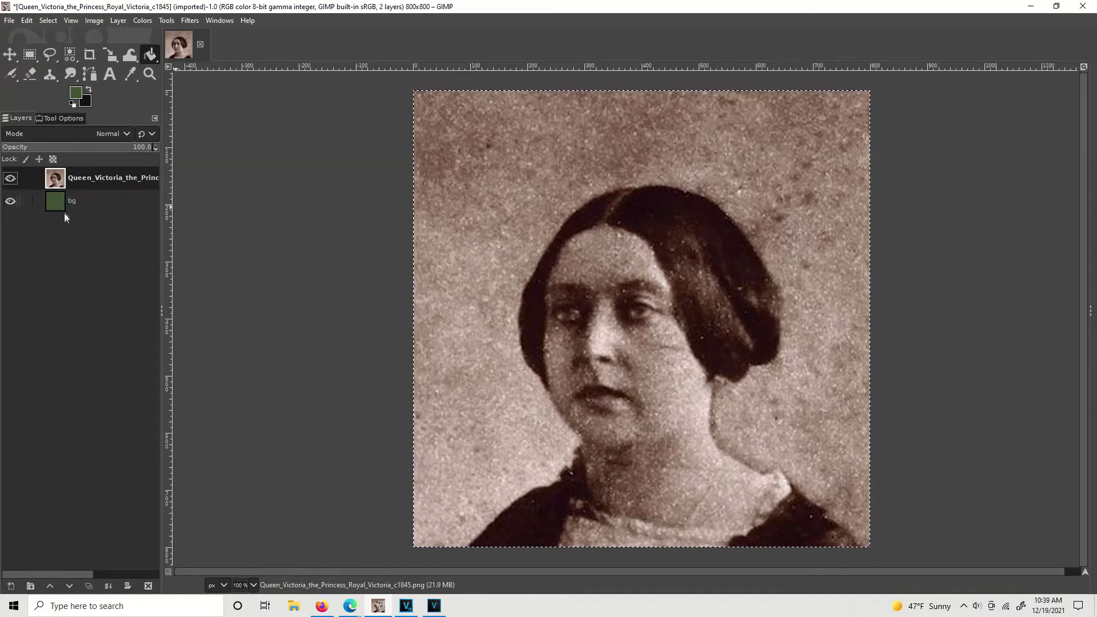
pyautogui.rightClick(57, 179)
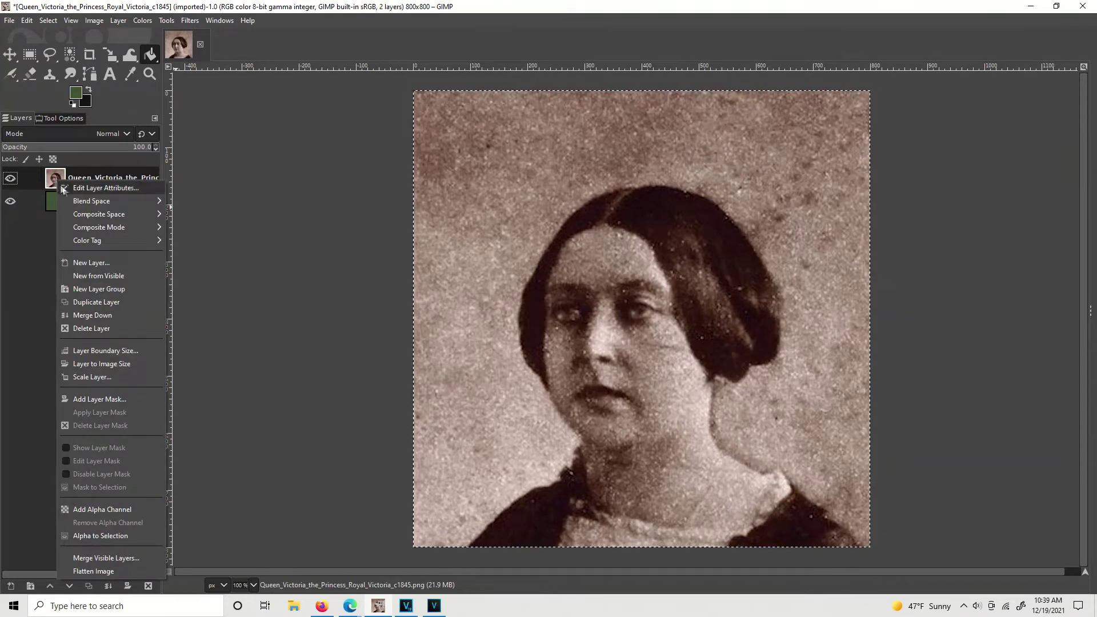
pyautogui.click(79, 189)
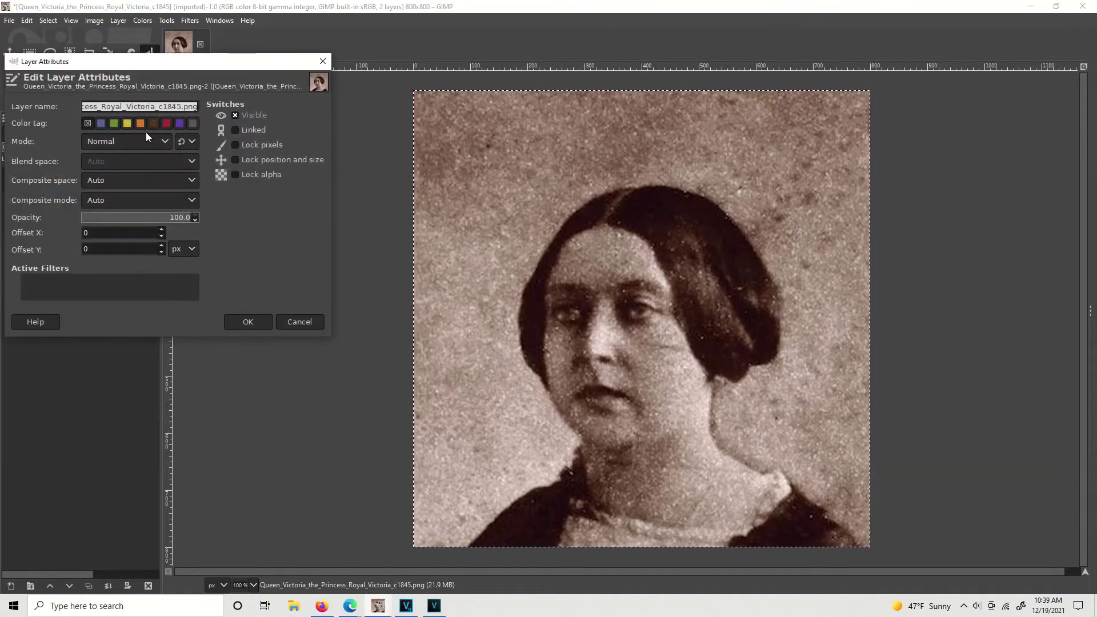
pyautogui.write('queen')
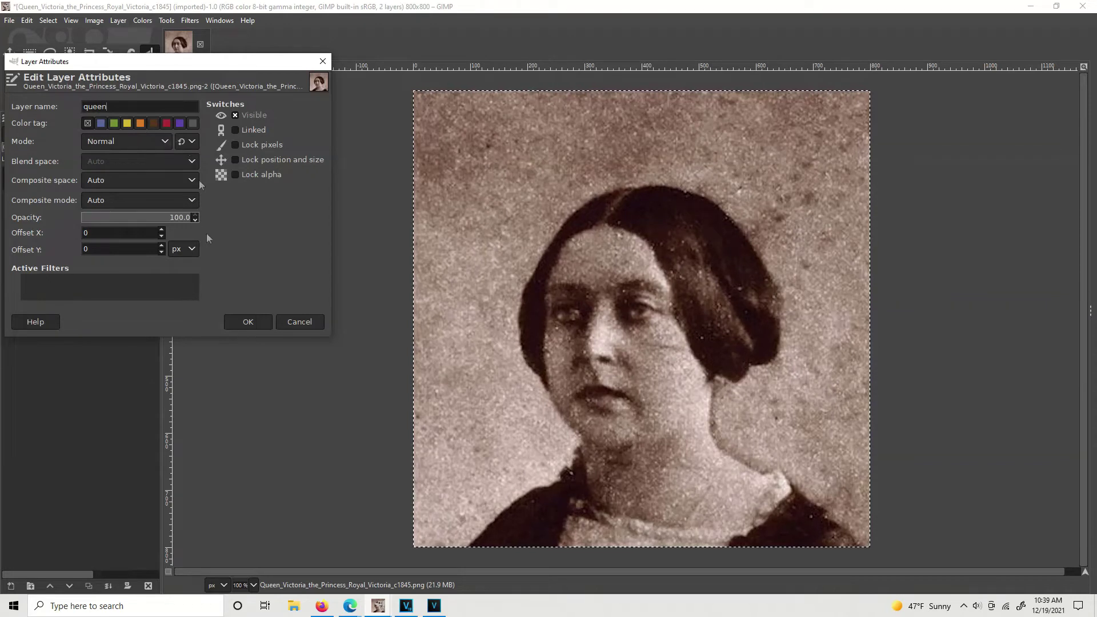
pyautogui.click(243, 321)
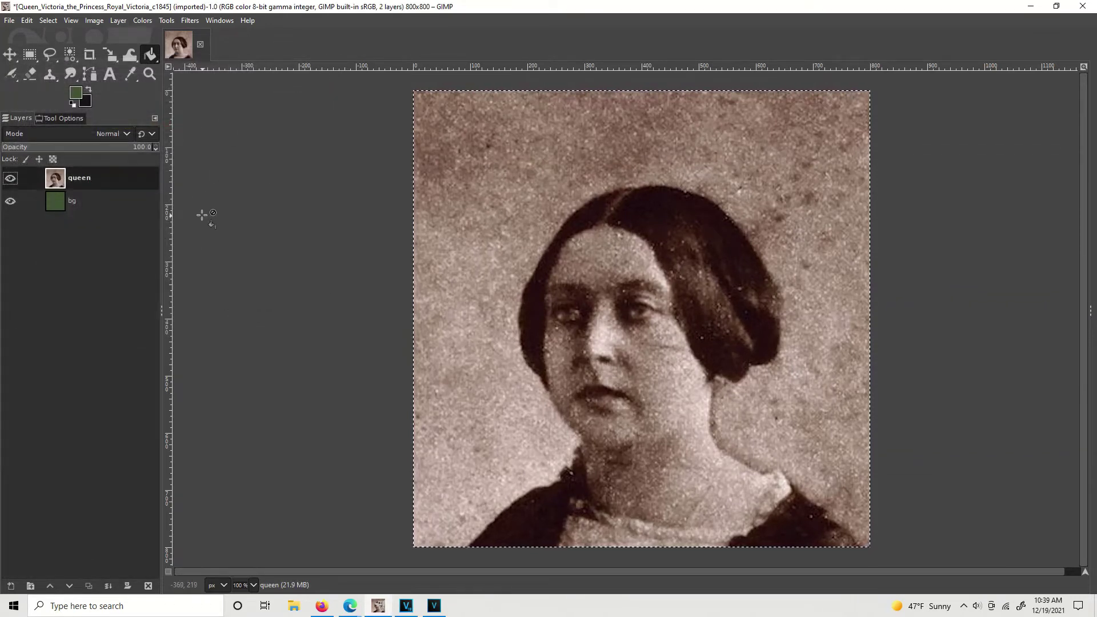
# Try the Burn blend mode on the queen layer and change its mode to Difference
pyautogui.click(108, 134)
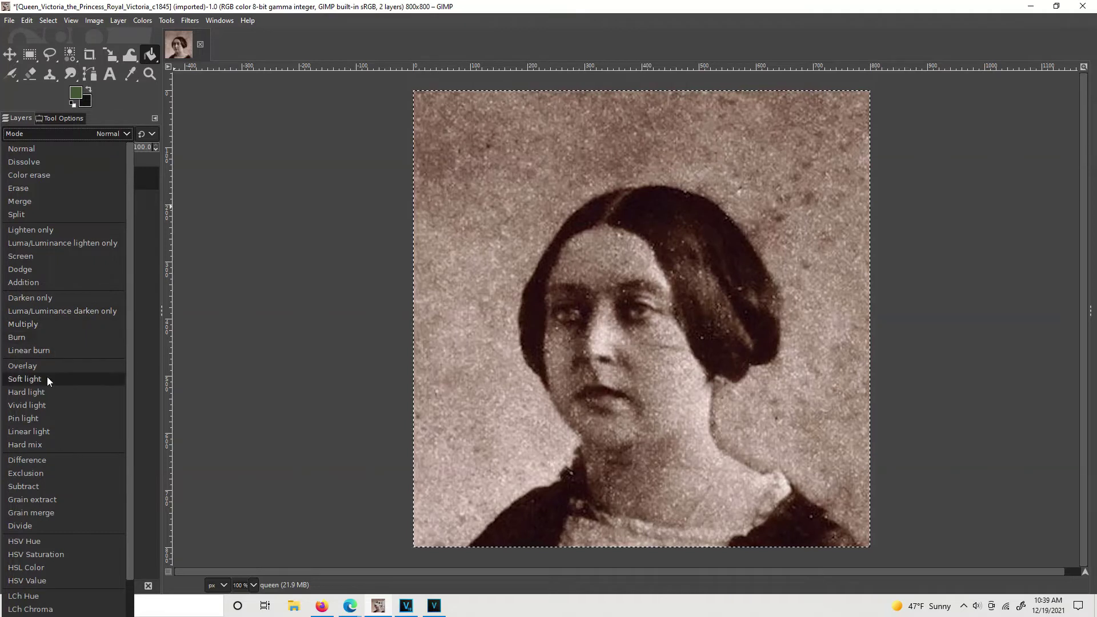
pyautogui.click(47, 338)
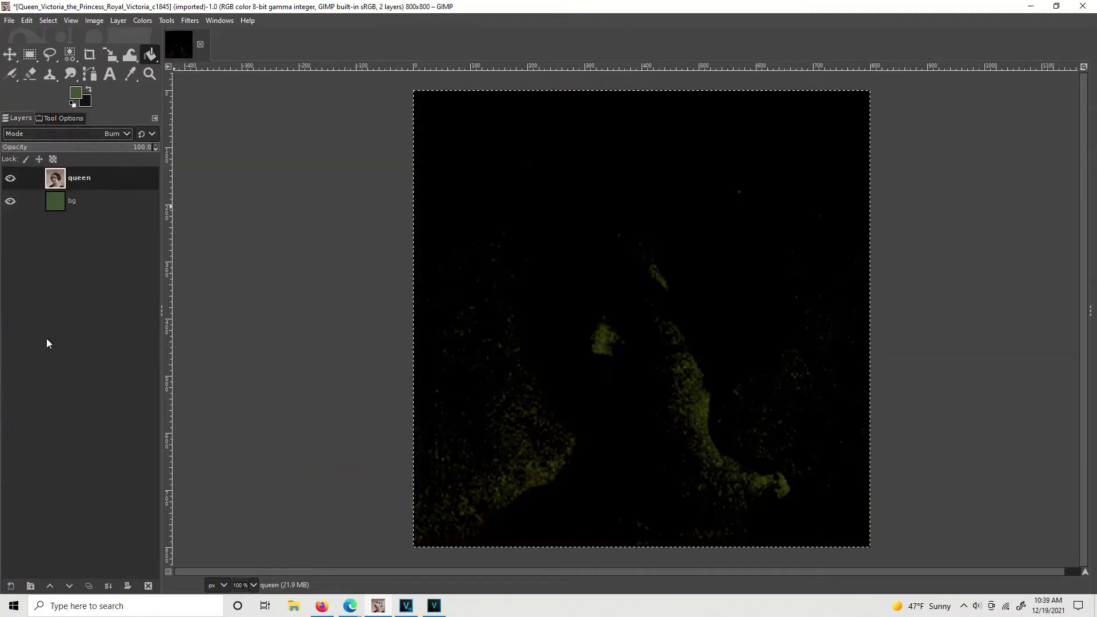
pyautogui.click(107, 134)
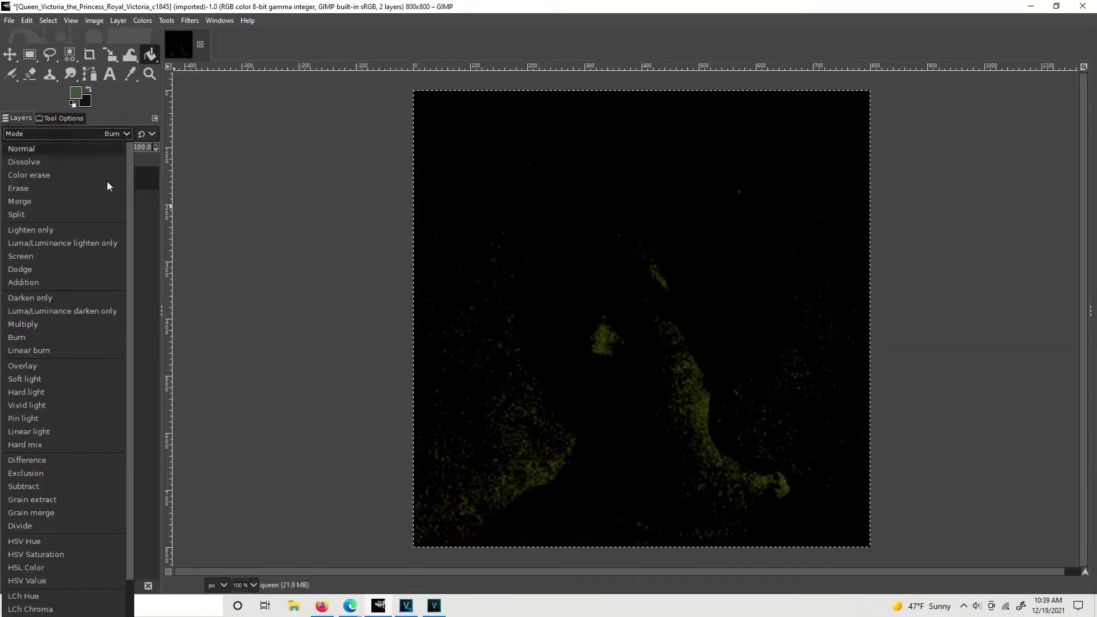
pyautogui.click(55, 460)
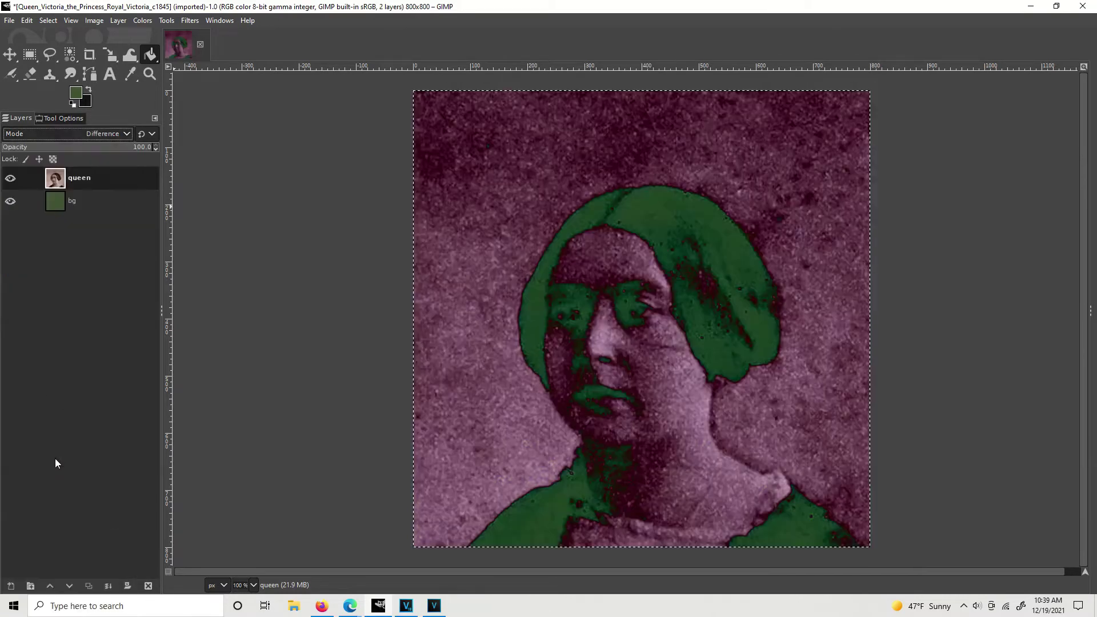
# Try the Grain merge, Soft light and Hard light blend modes on the queen layer
pyautogui.click(120, 132)
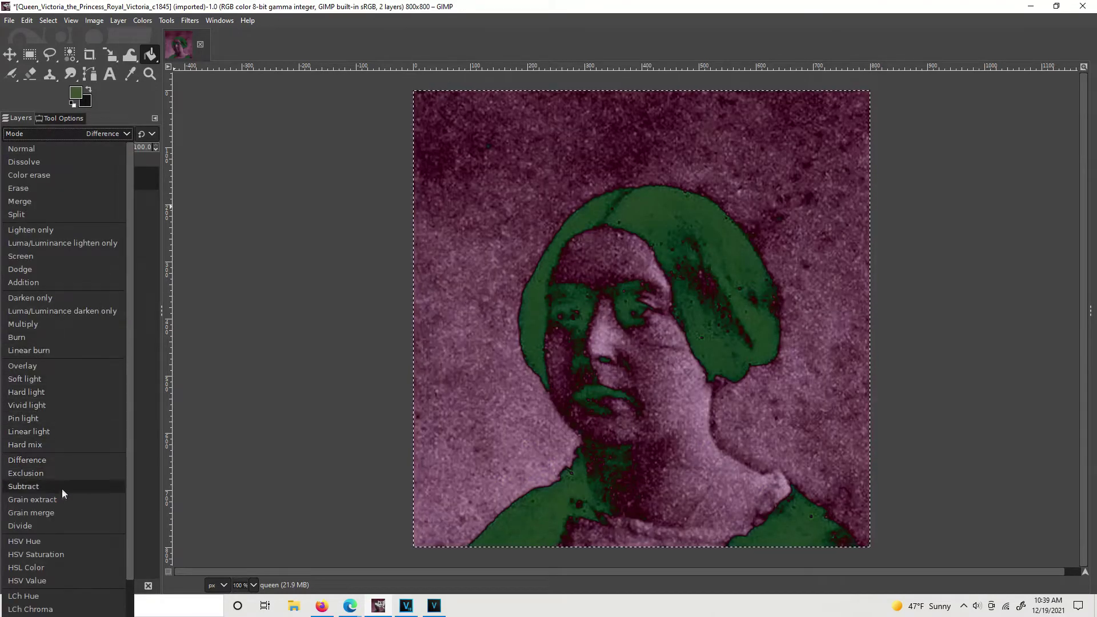
pyautogui.click(58, 511)
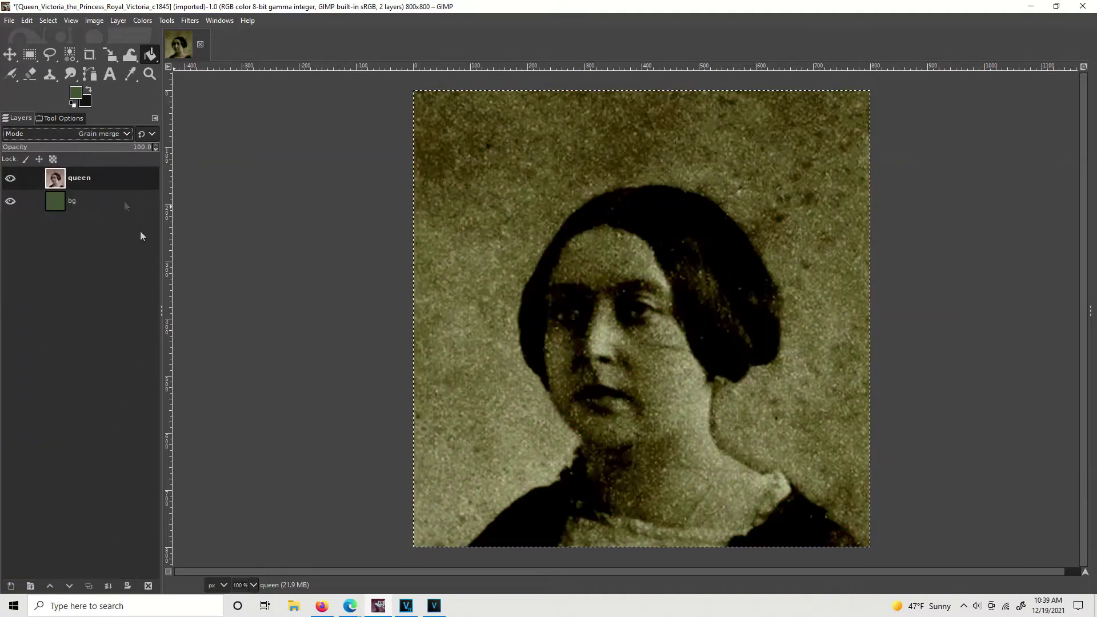
pyautogui.click(101, 137)
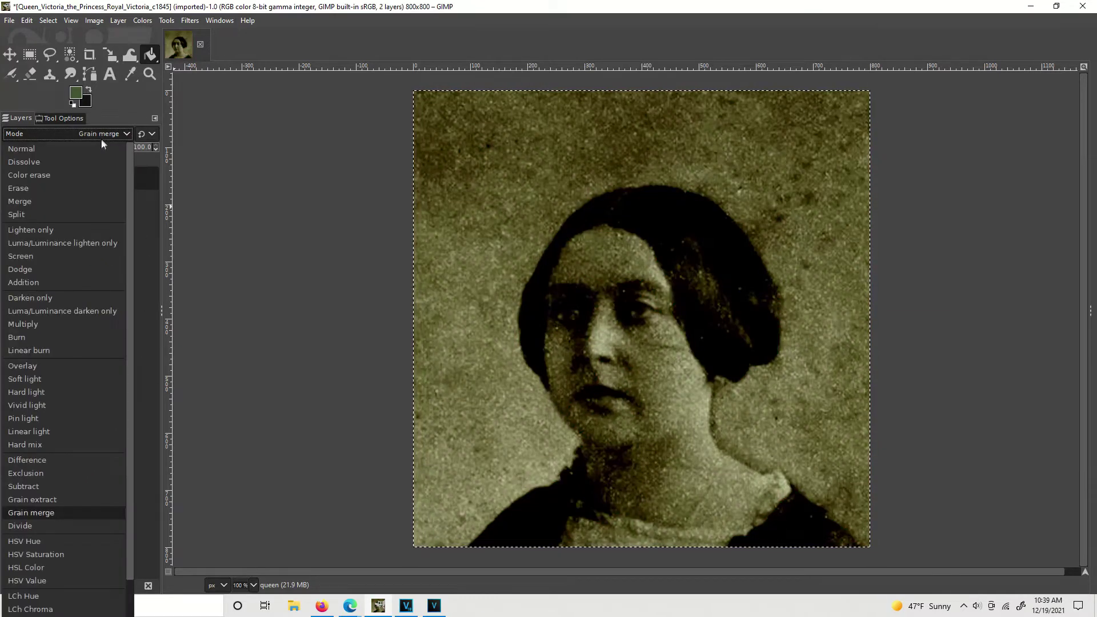
pyautogui.scroll(-1, 84, 231)
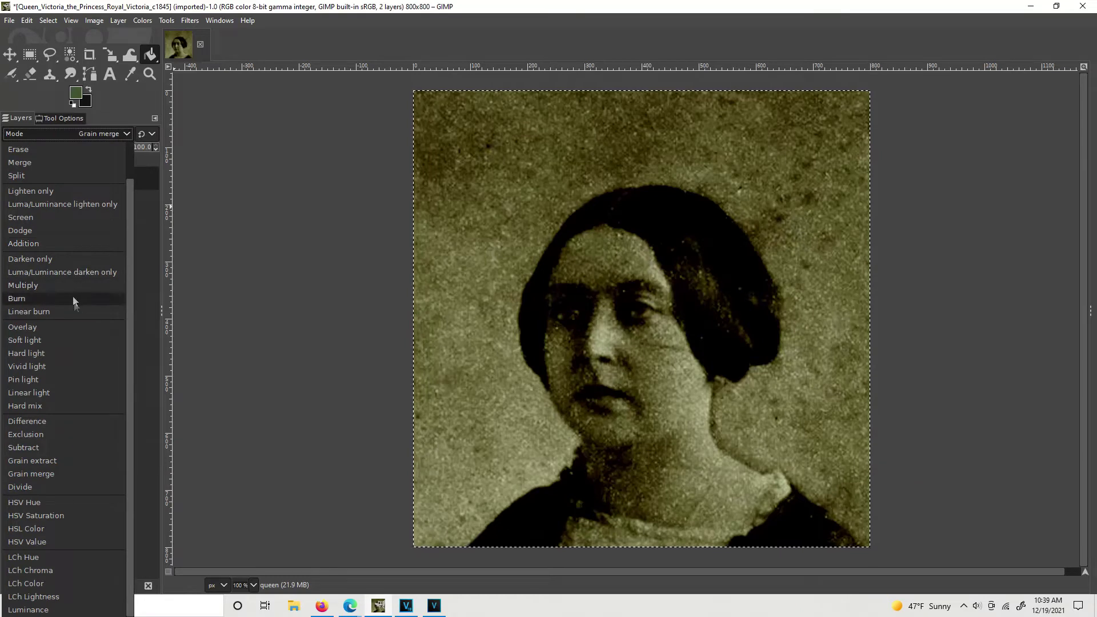
pyautogui.click(24, 340)
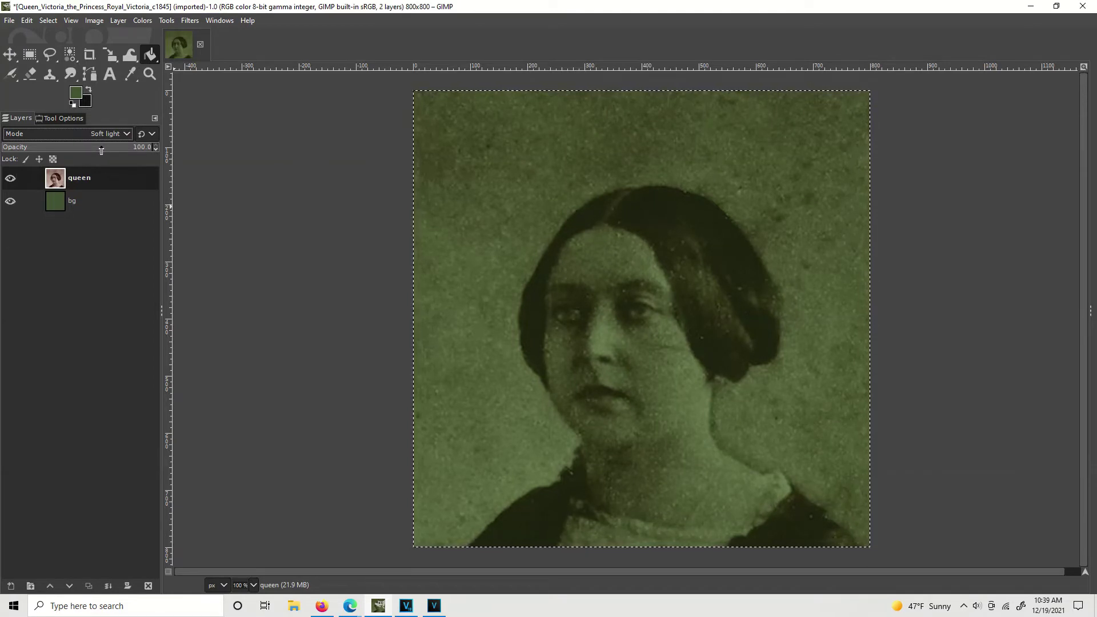
pyautogui.click(109, 134)
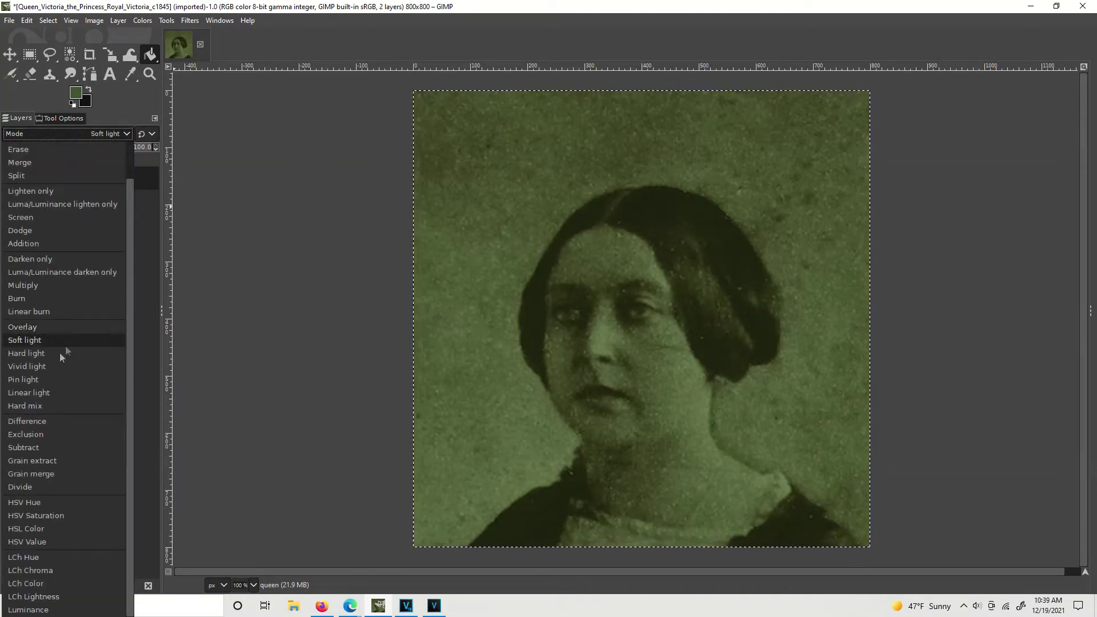
pyautogui.click(35, 355)
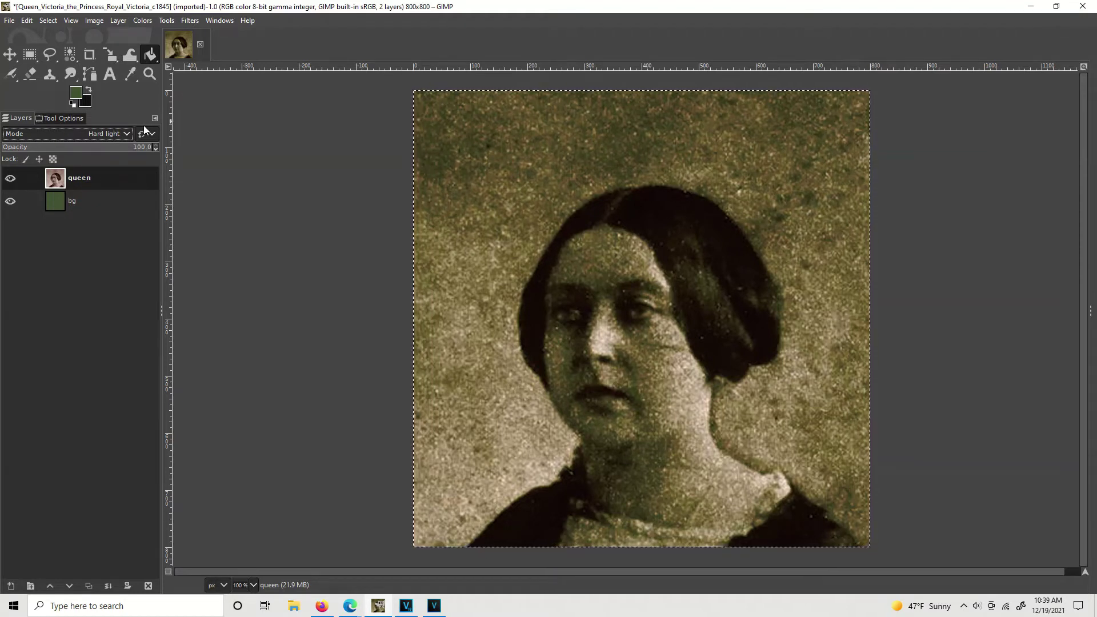
# Try the Multiply blend mode on the queen layer and change its mode to Overlay
pyautogui.click(97, 133)
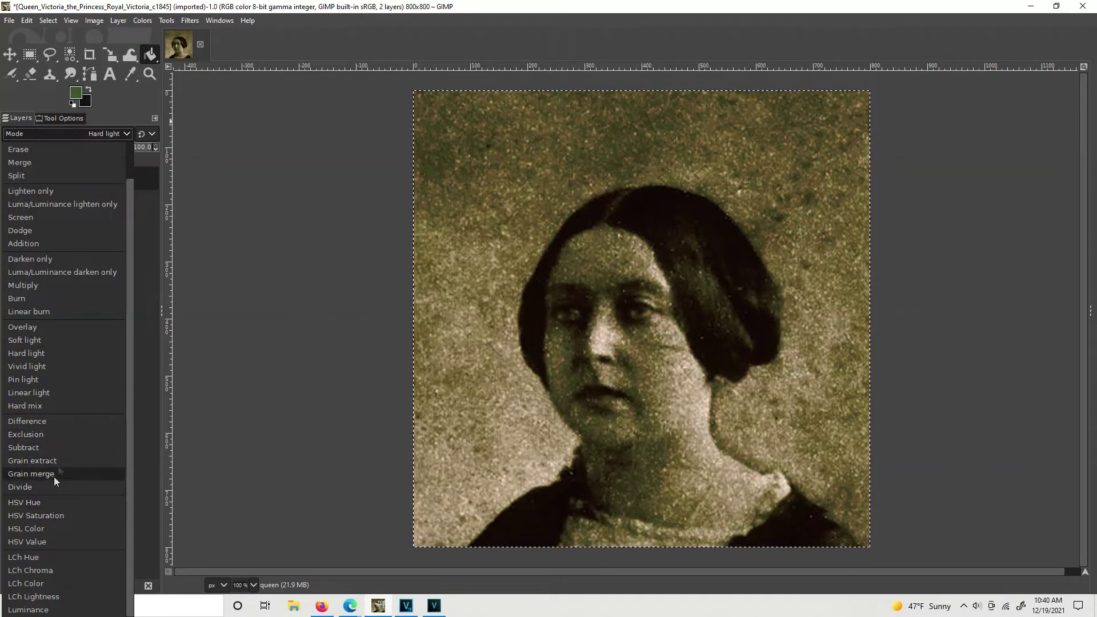
pyautogui.scroll(1, 38, 172)
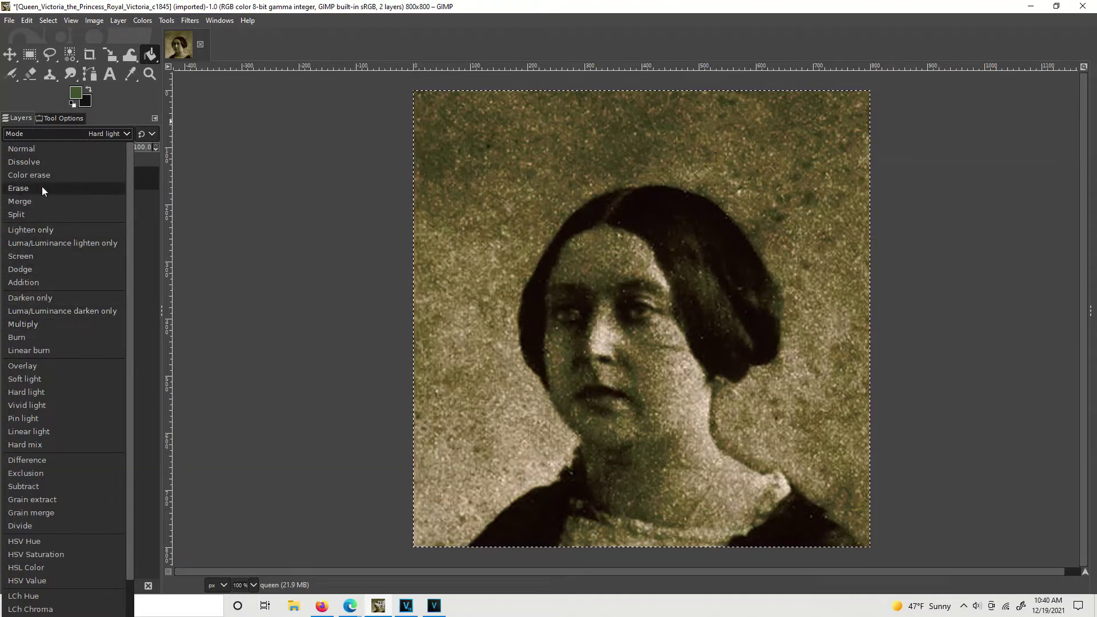
pyautogui.click(57, 328)
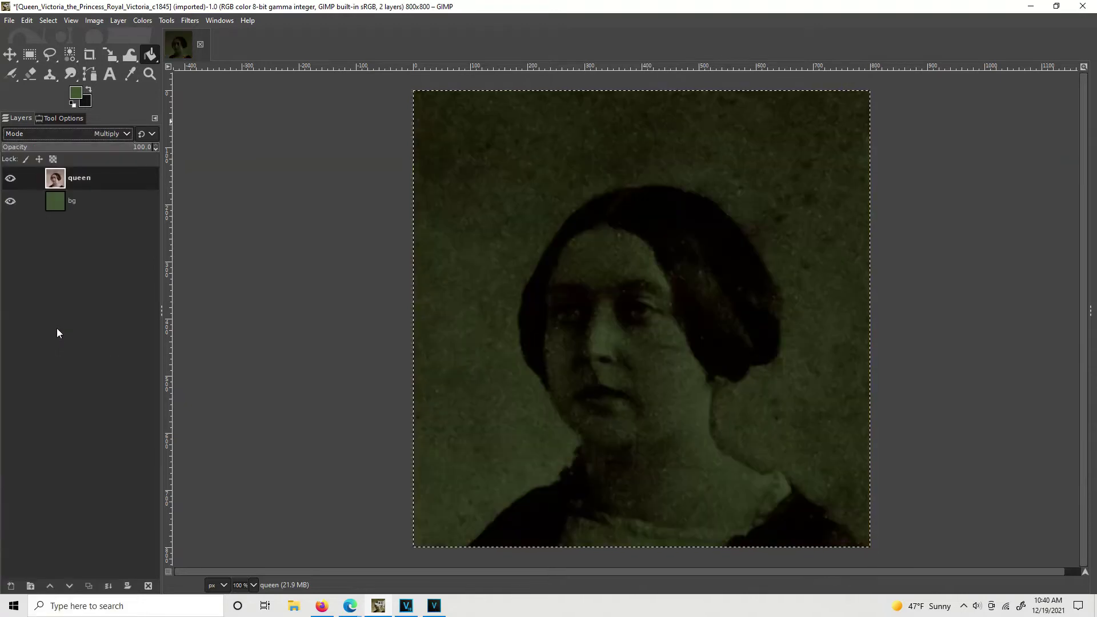
pyautogui.click(103, 134)
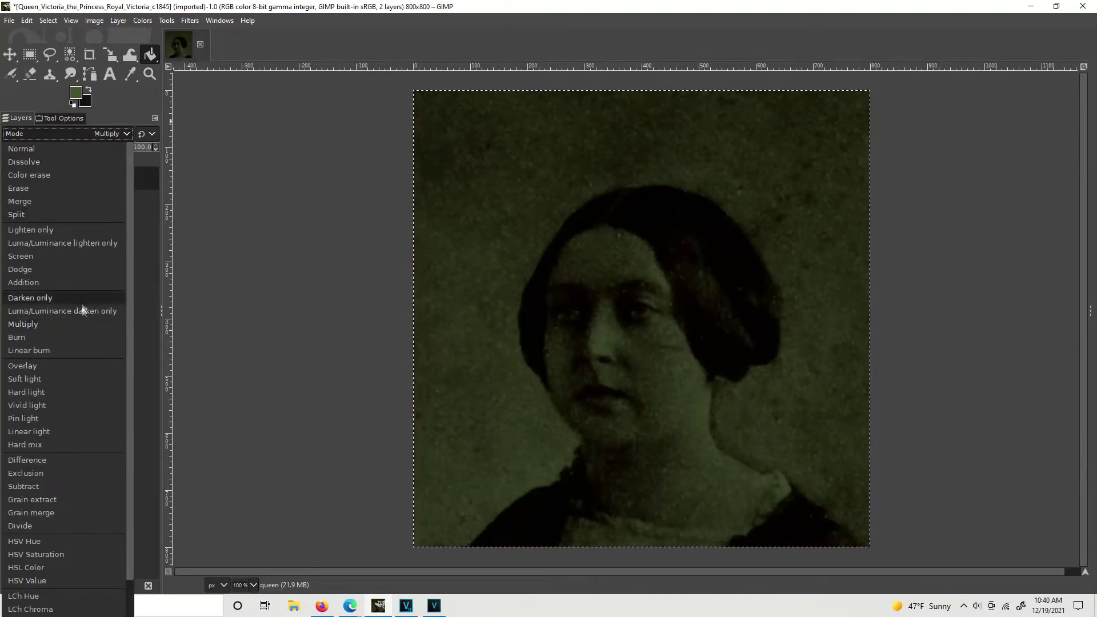
pyautogui.click(63, 366)
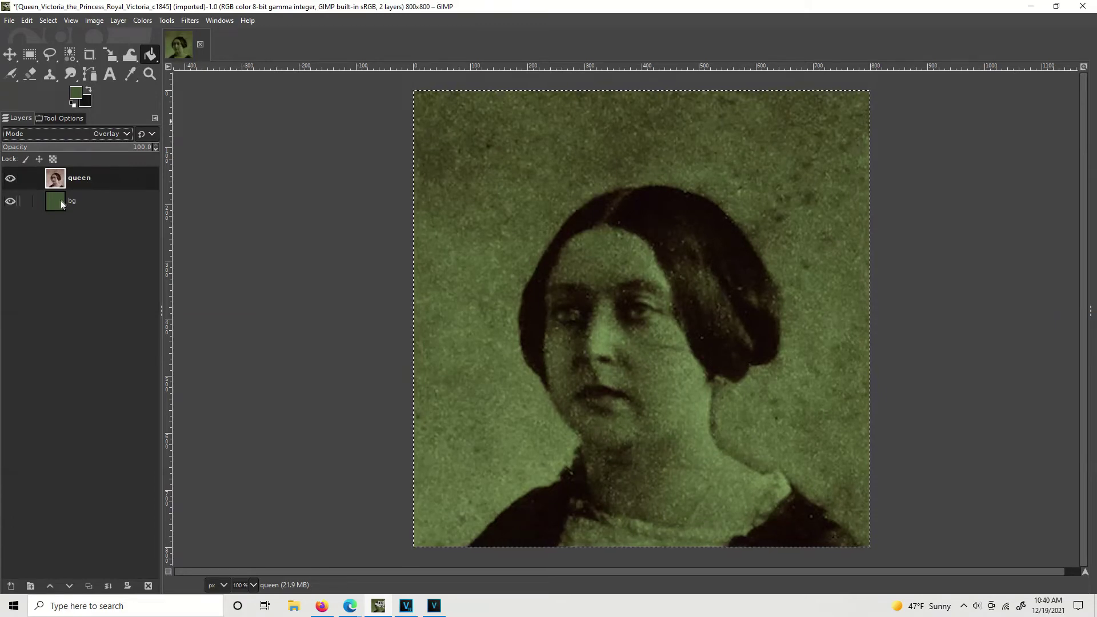
# View the money texture 1 image from the desktop, close it and return to GIMP
pyautogui.click(1029, 7)
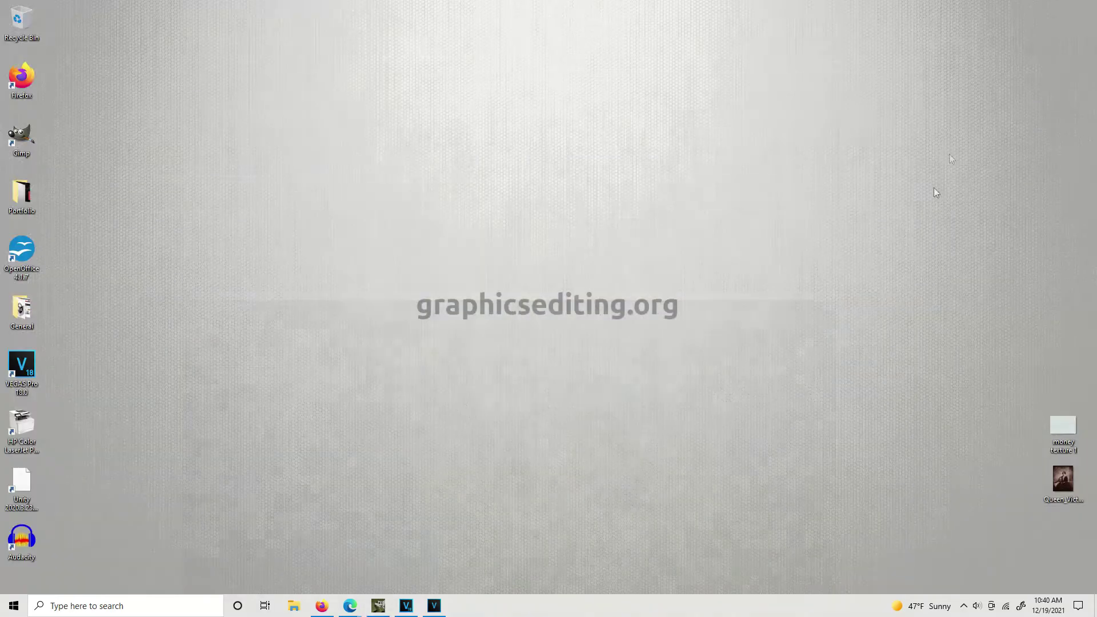
pyautogui.doubleClick(1070, 434)
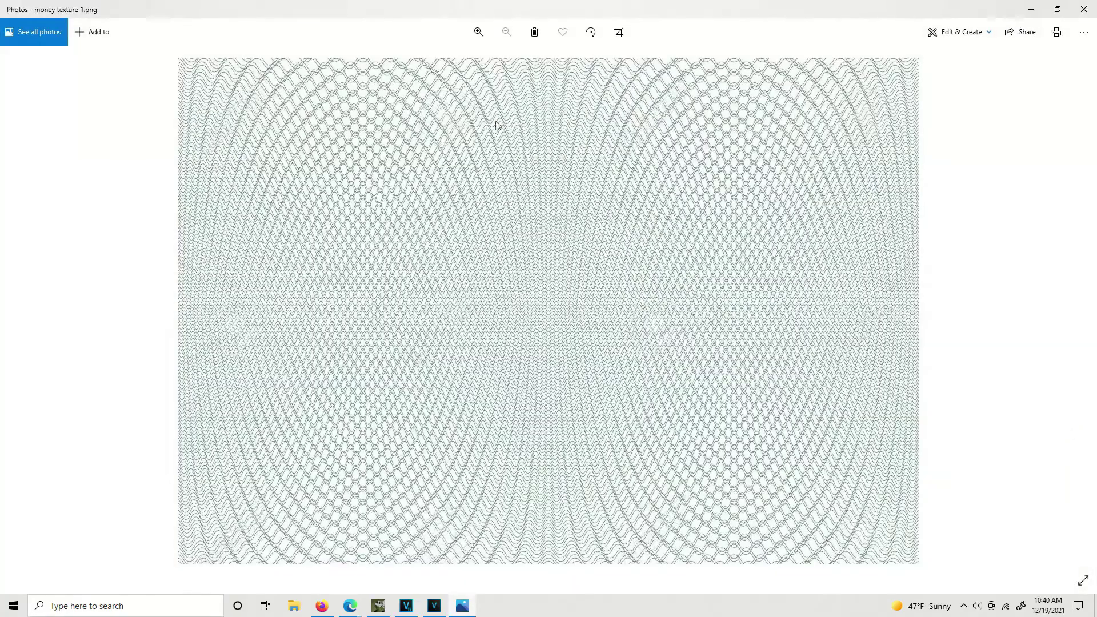
pyautogui.click(1083, 9)
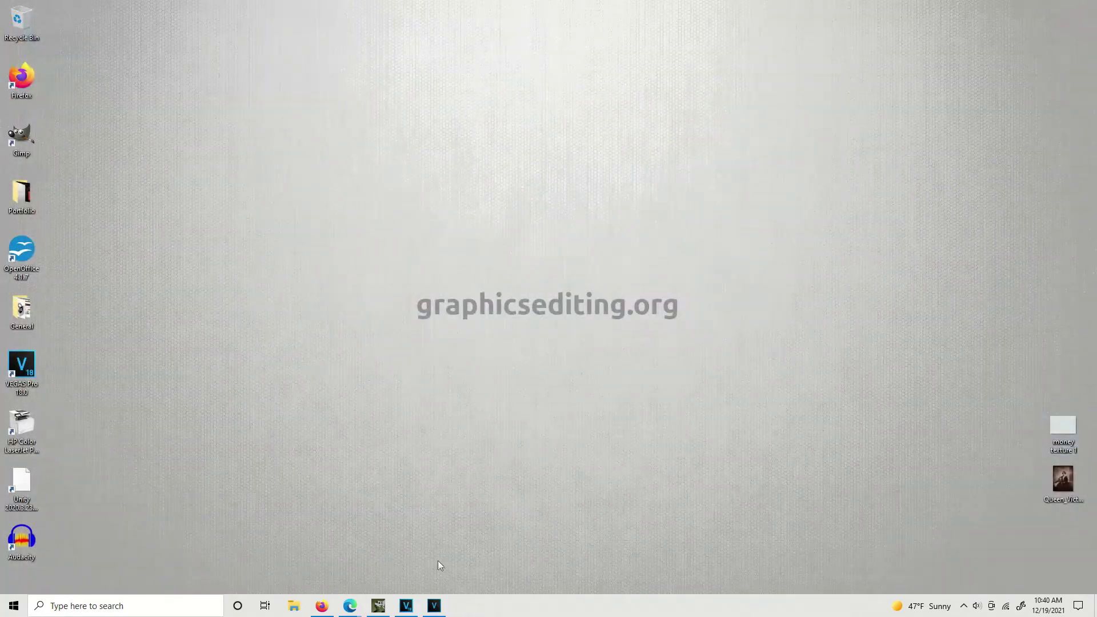
pyautogui.click(378, 606)
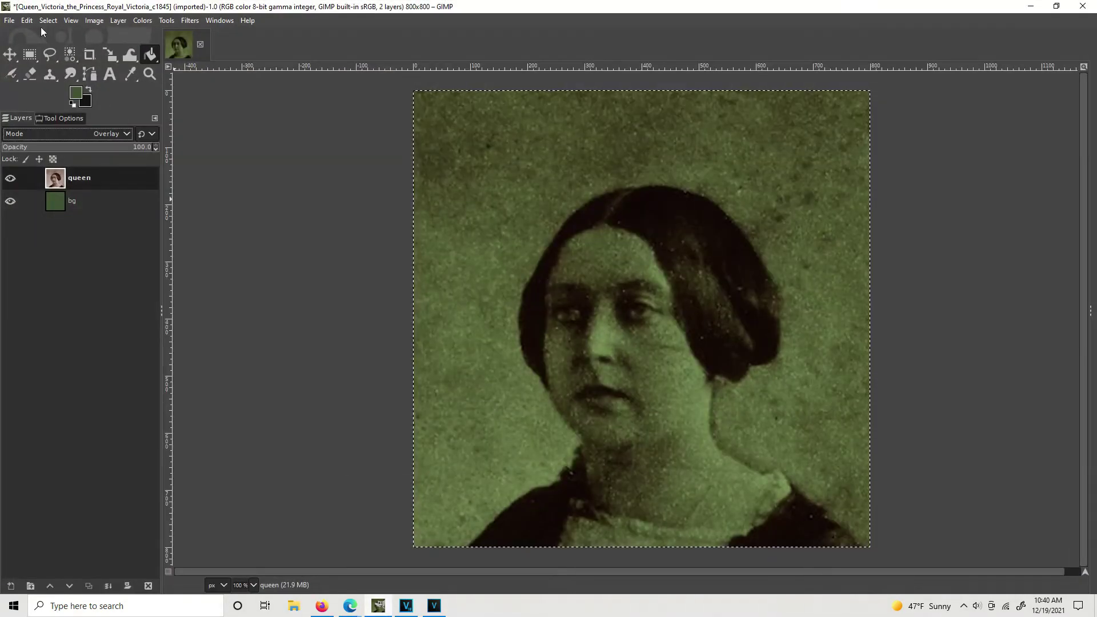
# Open money texture 1.png from the Desktop folder as a new layer in the portrait image
pyautogui.click(9, 21)
pyautogui.click(36, 71)
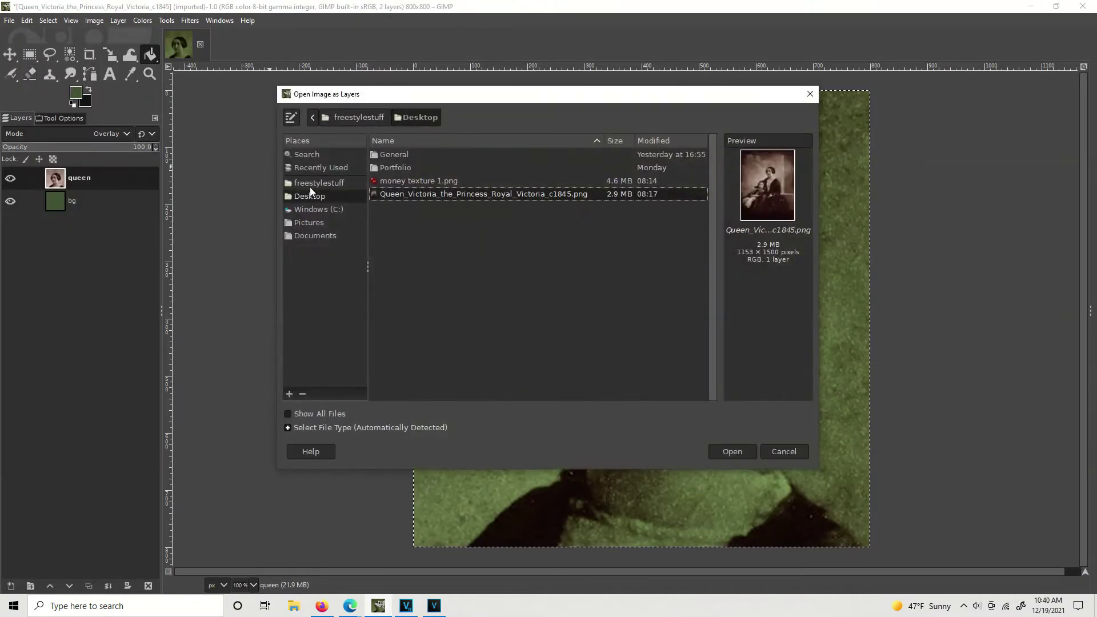
pyautogui.click(405, 181)
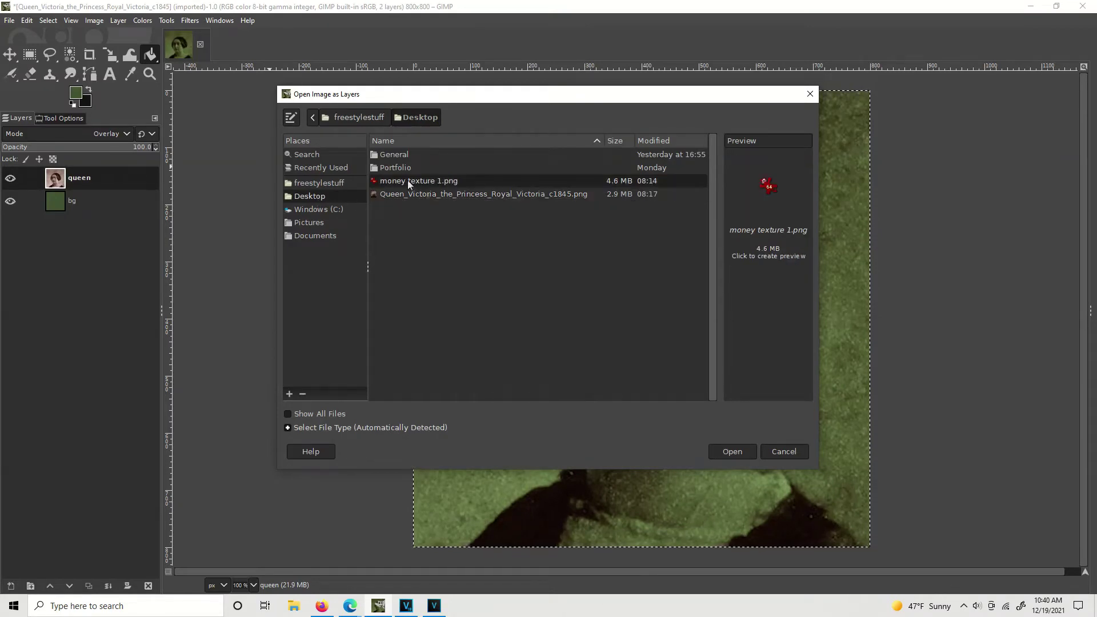
pyautogui.click(732, 452)
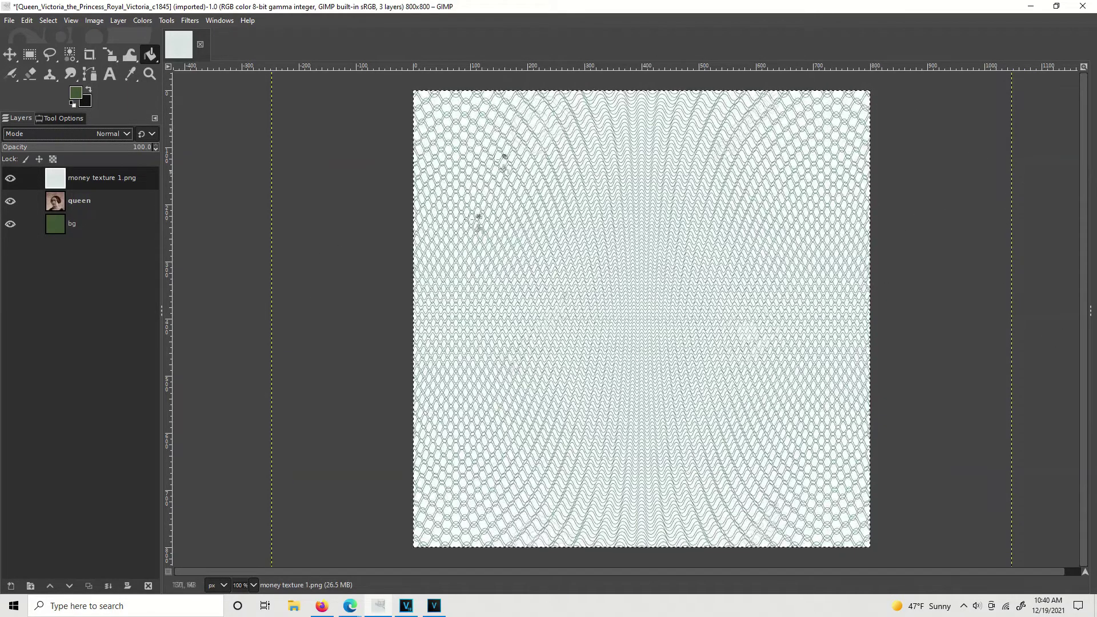
# Resize the money texture layer to the image size and set its blend mode to Overlay
pyautogui.click(94, 20)
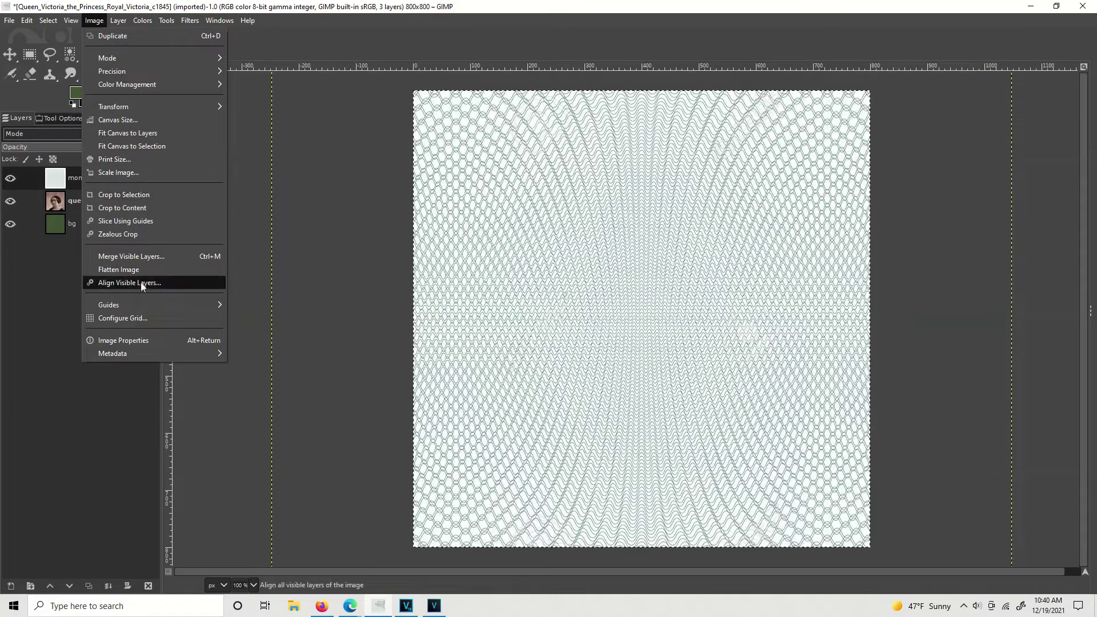
pyautogui.moveTo(118, 20)
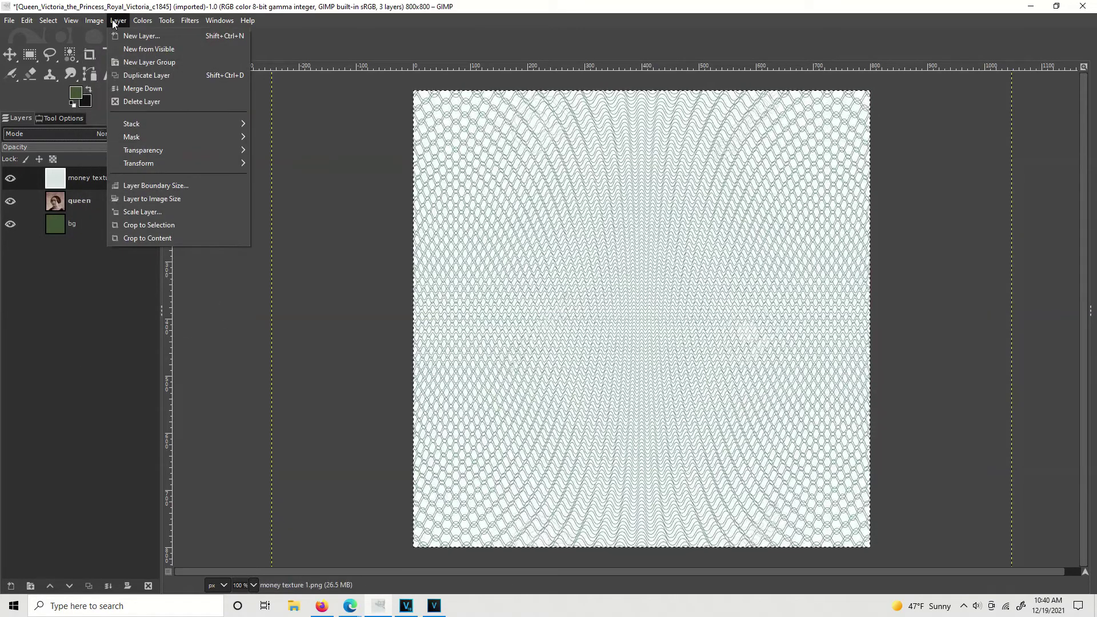
pyautogui.click(144, 200)
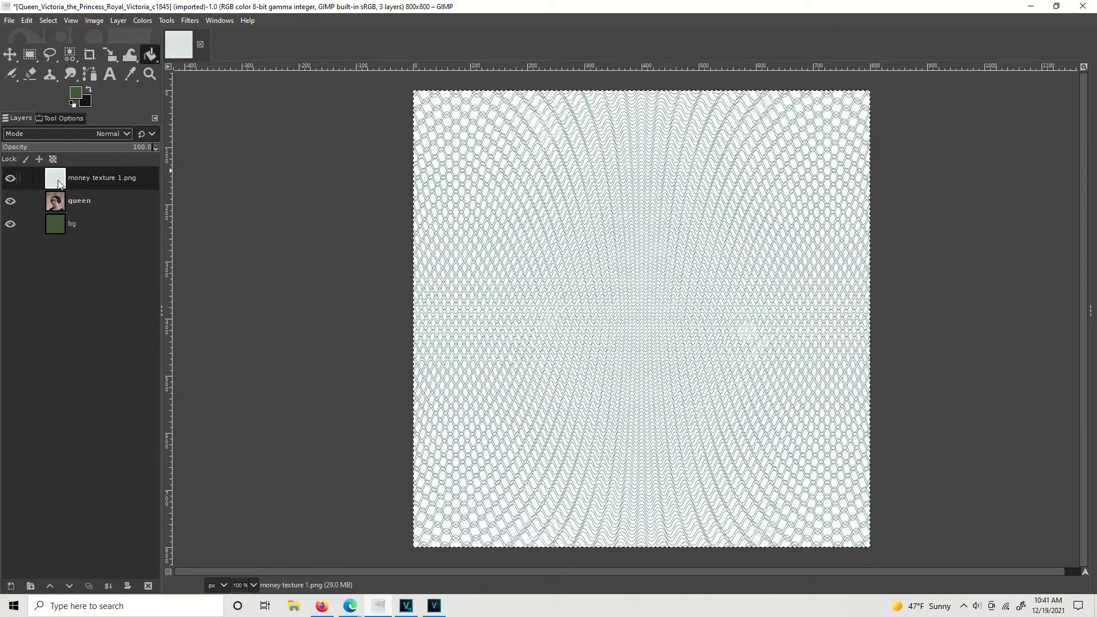
pyautogui.click(107, 132)
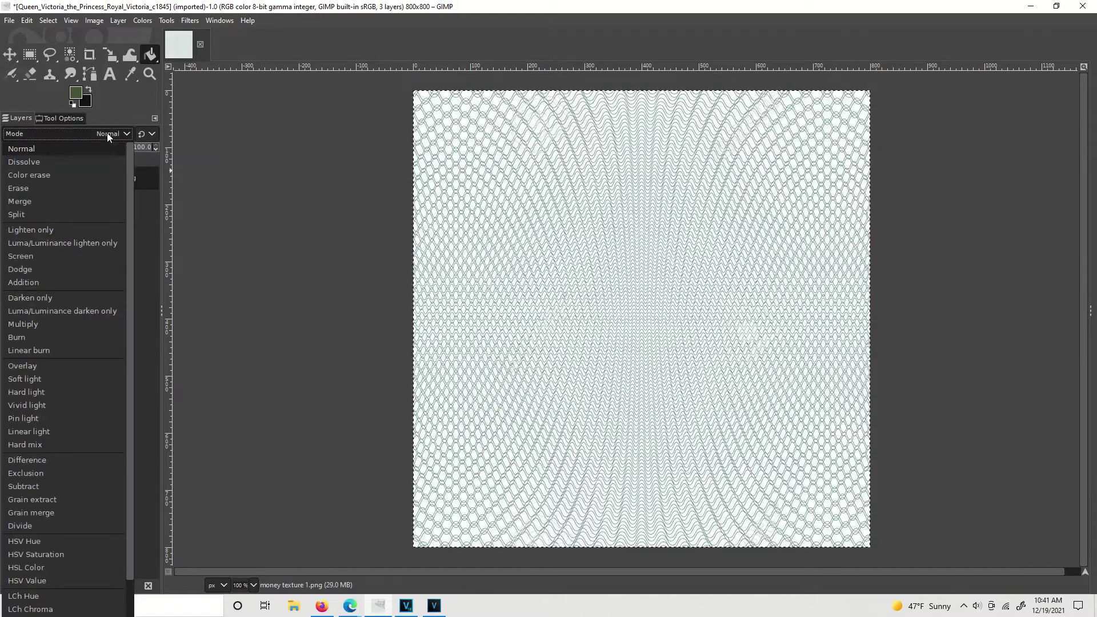
pyautogui.click(61, 365)
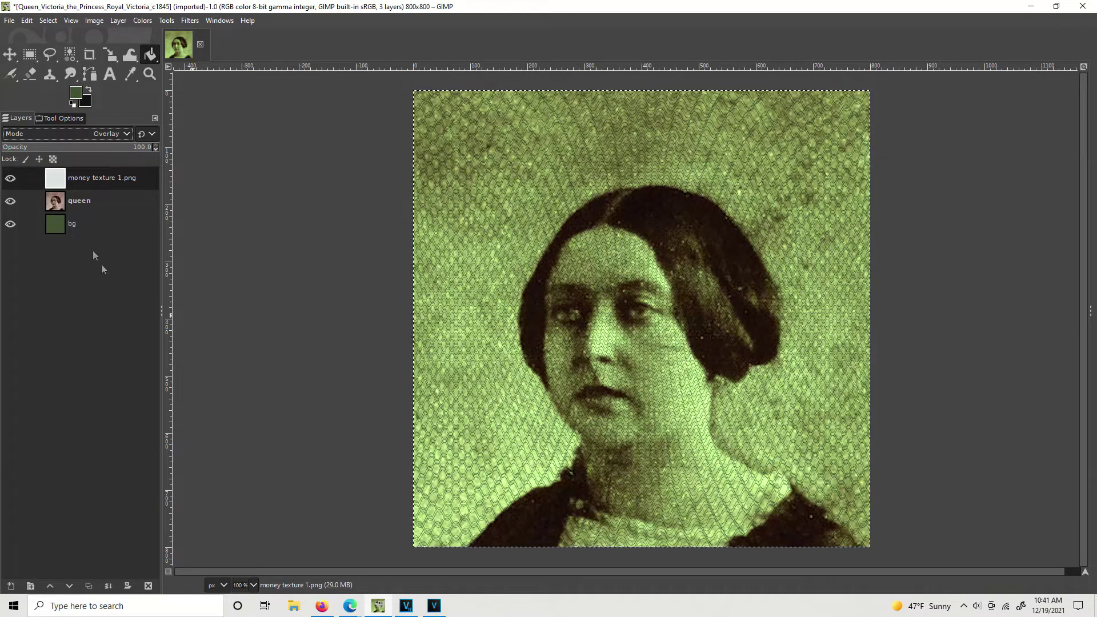
# Lower the queen layer's opacity to 77
pyautogui.click(57, 205)
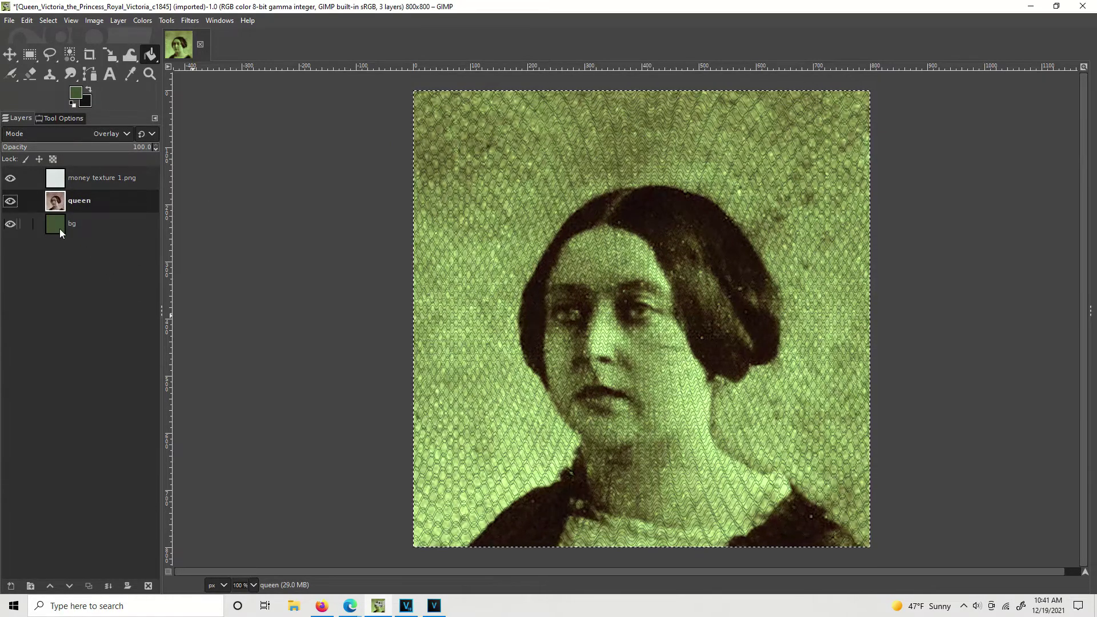
pyautogui.click(59, 227)
pyautogui.click(56, 213)
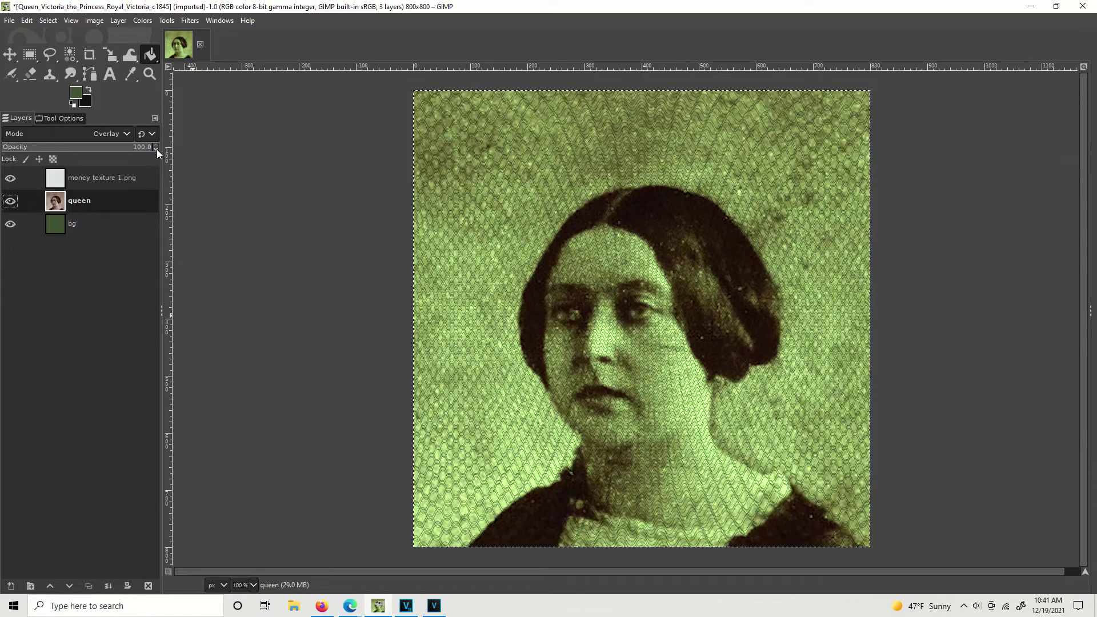
pyautogui.scroll(-19, 156, 150)
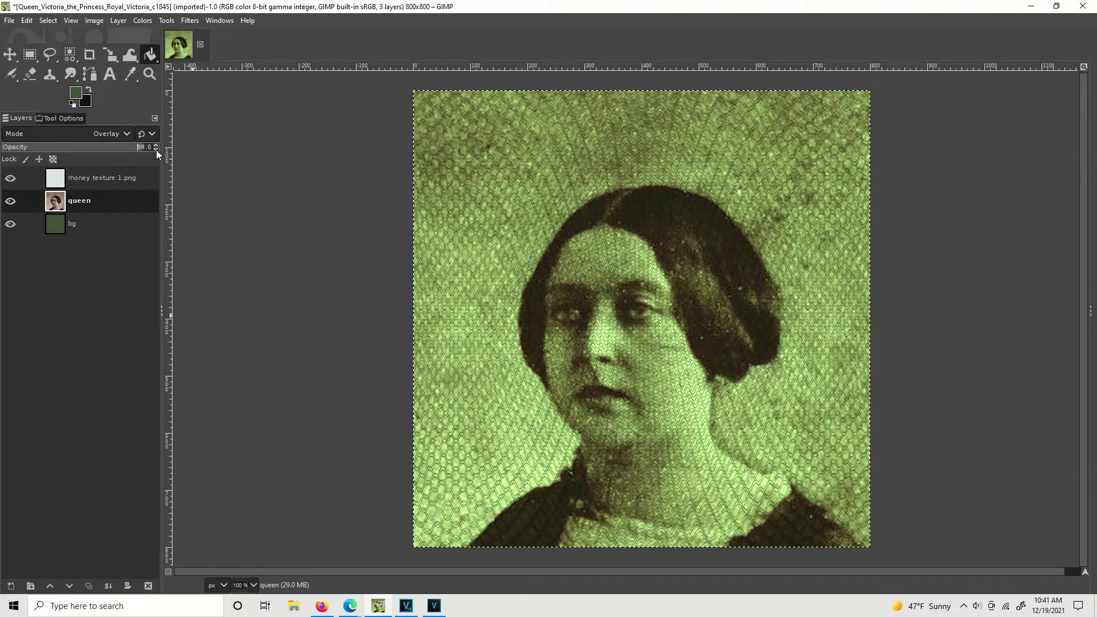
pyautogui.scroll(-4, 156, 150)
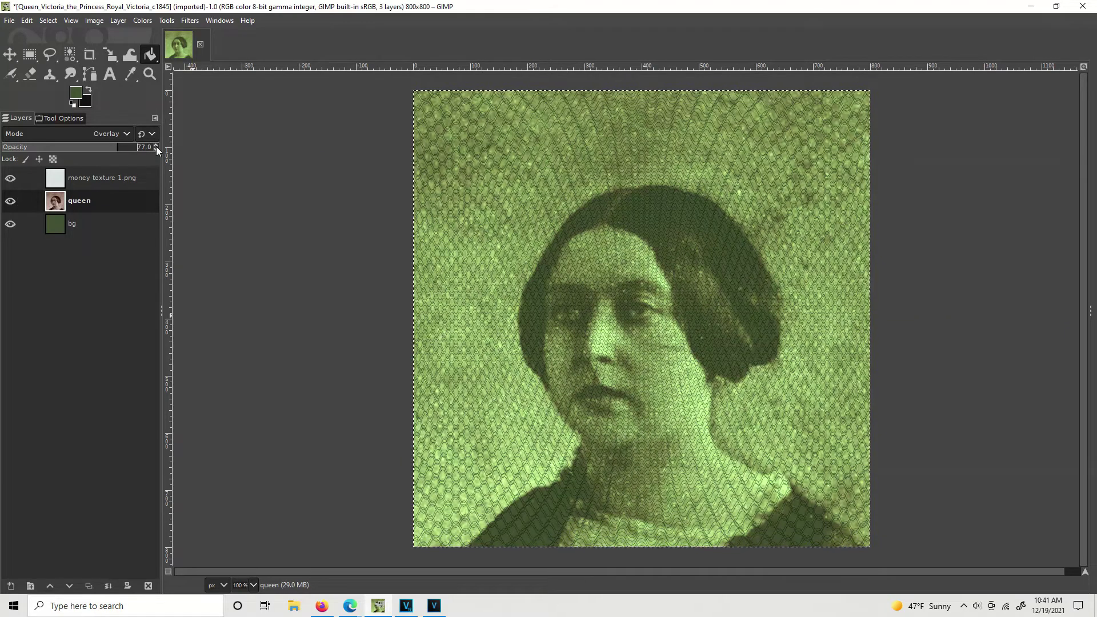
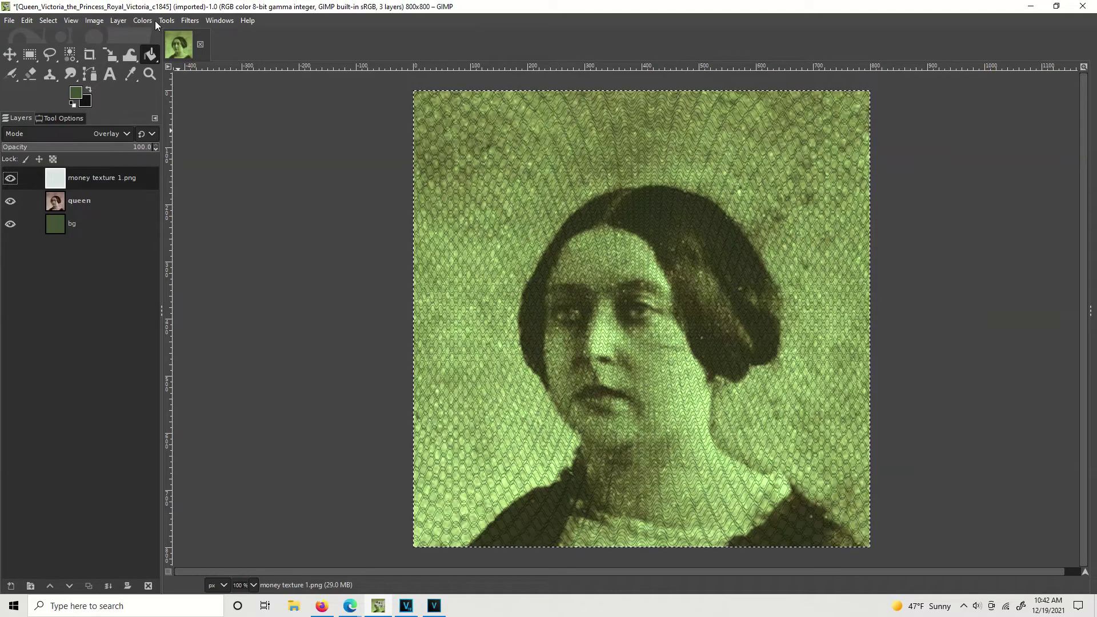
# Start the Displace filter on the money texture layer with money texture 1.png as Aux Input and the queen layer as Aux2 Input
pyautogui.click(189, 22)
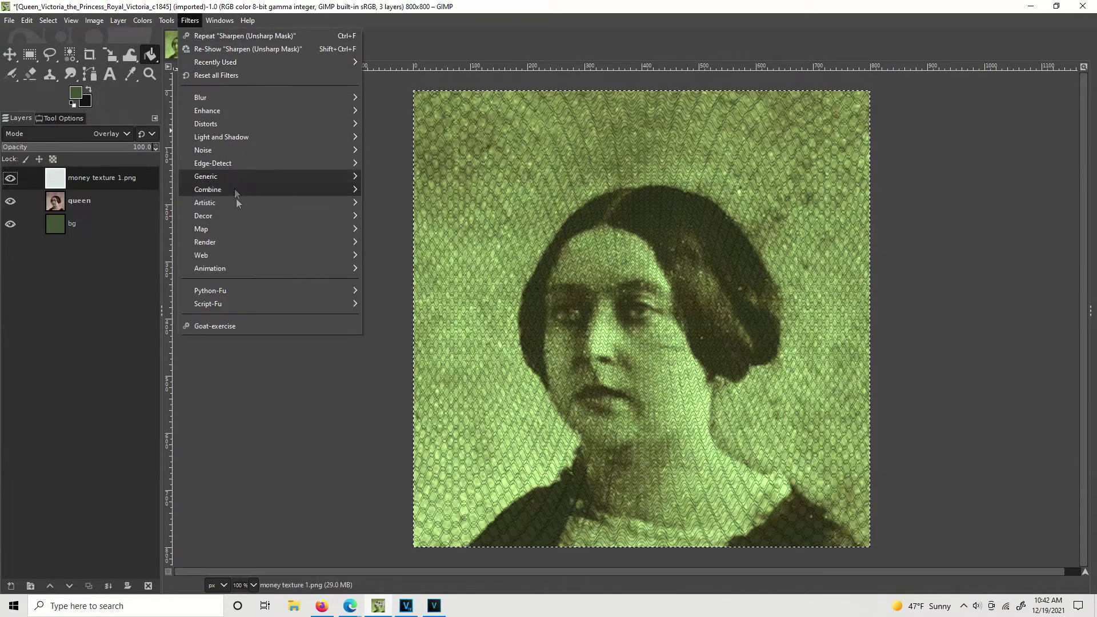
pyautogui.moveTo(289, 233)
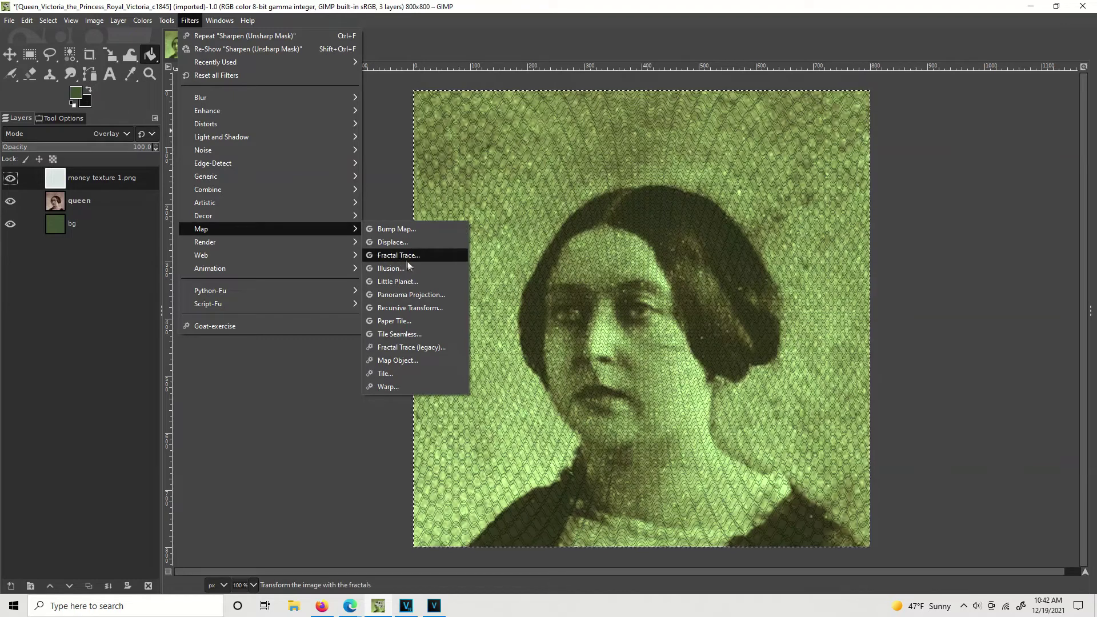
pyautogui.click(408, 243)
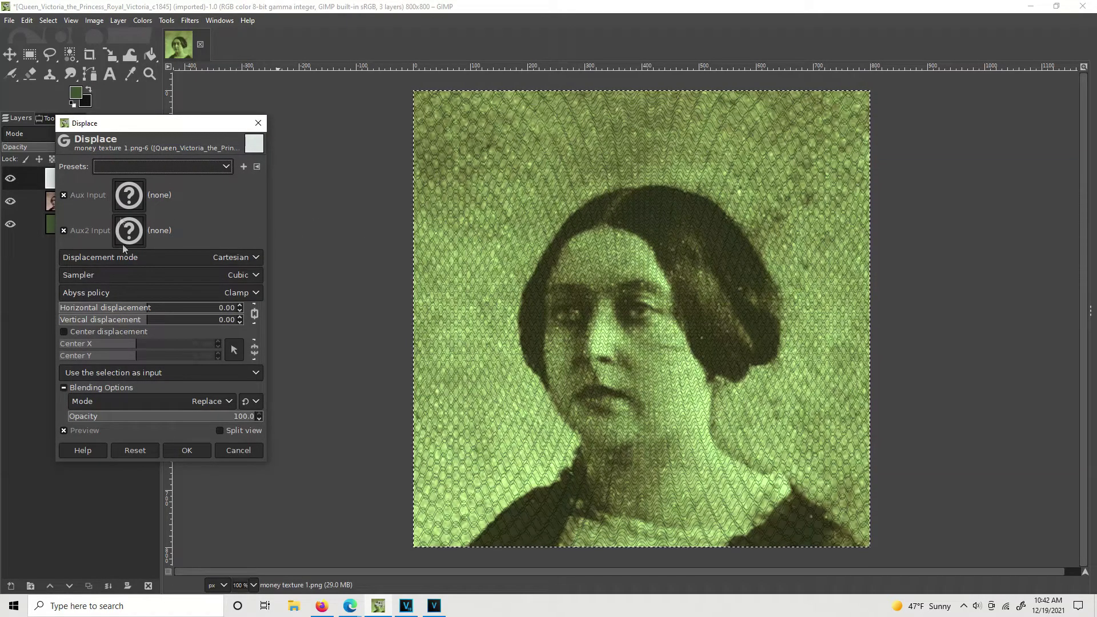
pyautogui.click(134, 197)
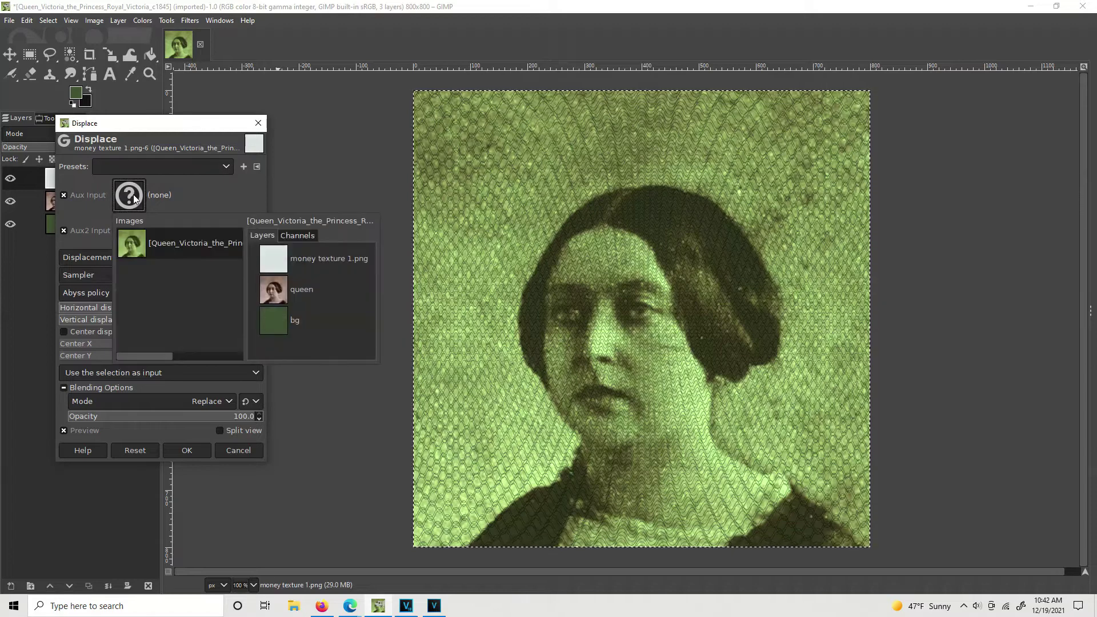
pyautogui.click(279, 262)
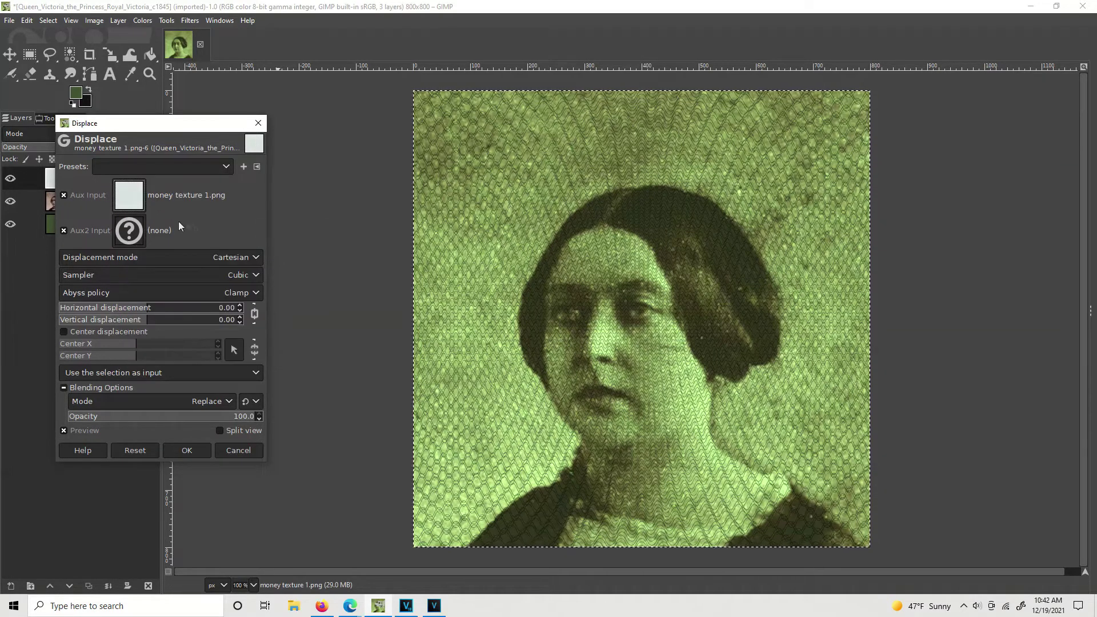
pyautogui.click(129, 231)
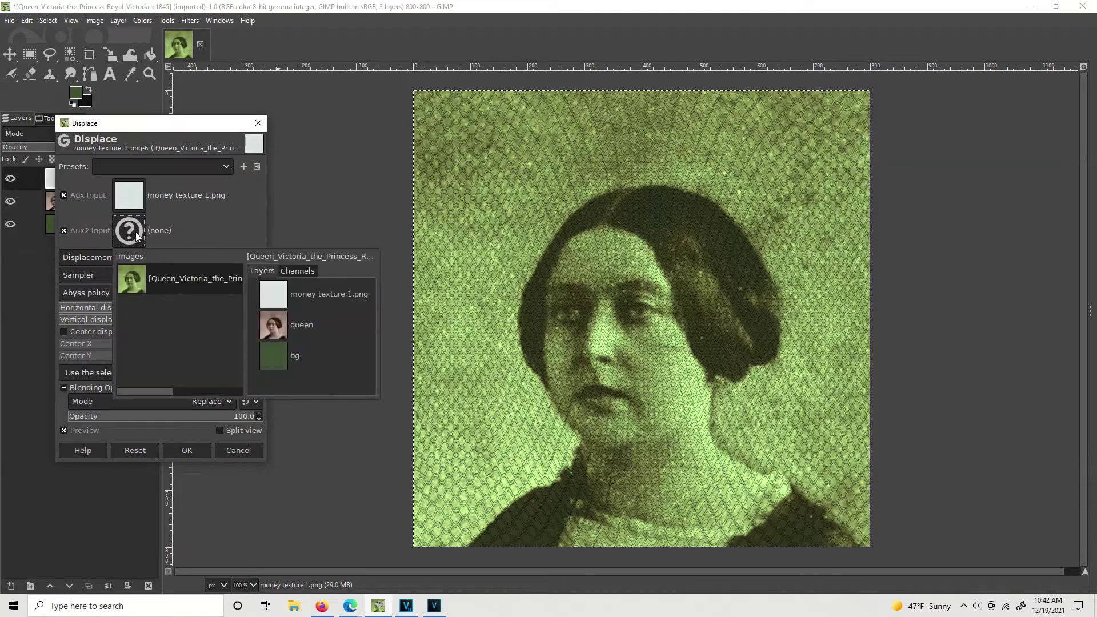
pyautogui.click(272, 325)
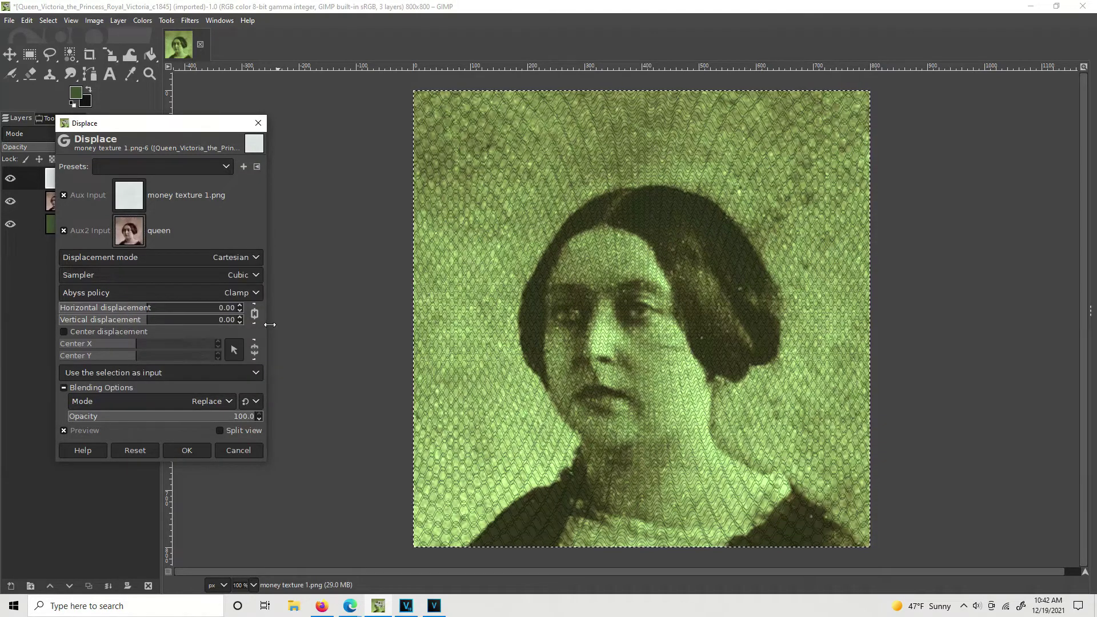
# Set the linked horizontal and vertical displacement to 8.00 and apply the Displace filter
pyautogui.click(239, 305)
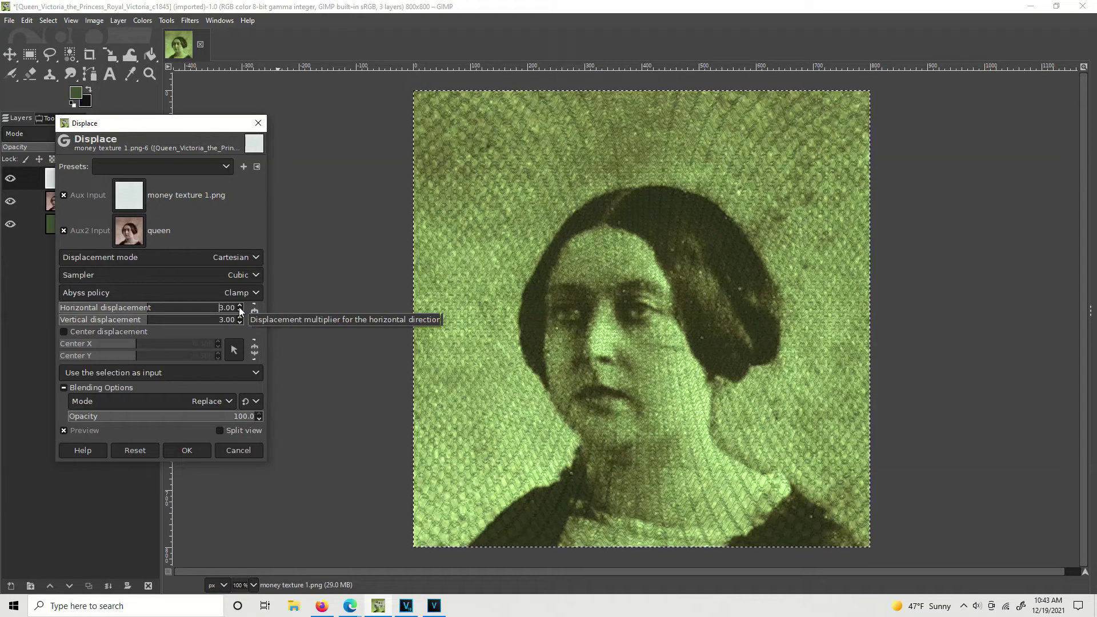
pyautogui.click(238, 304)
pyautogui.click(239, 304)
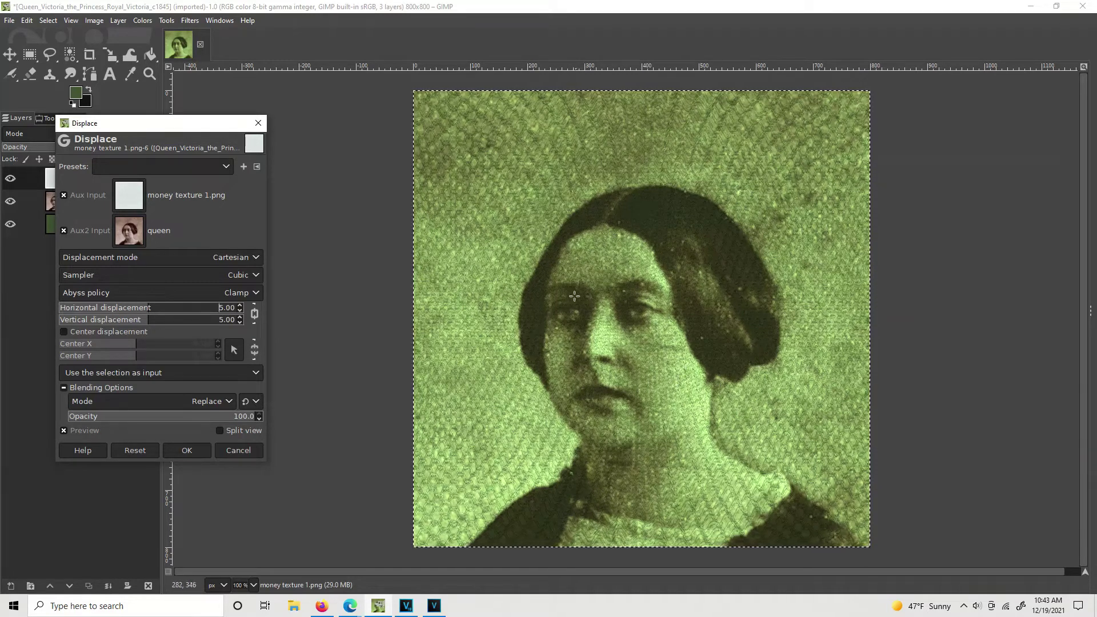
pyautogui.click(240, 305)
pyautogui.click(240, 305)
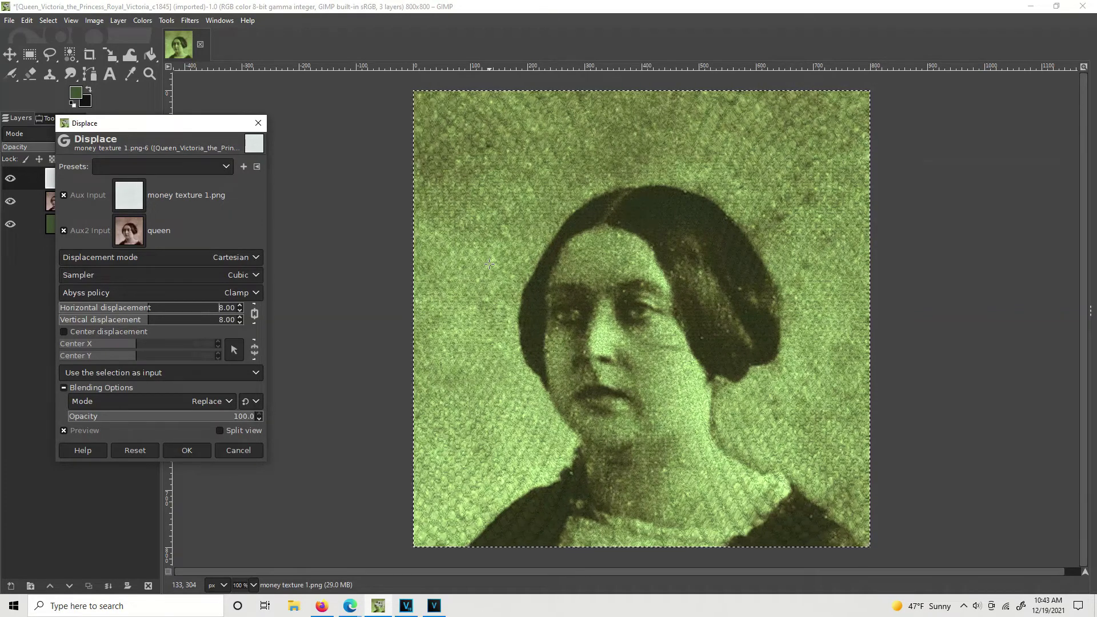
pyautogui.click(238, 306)
pyautogui.click(239, 306)
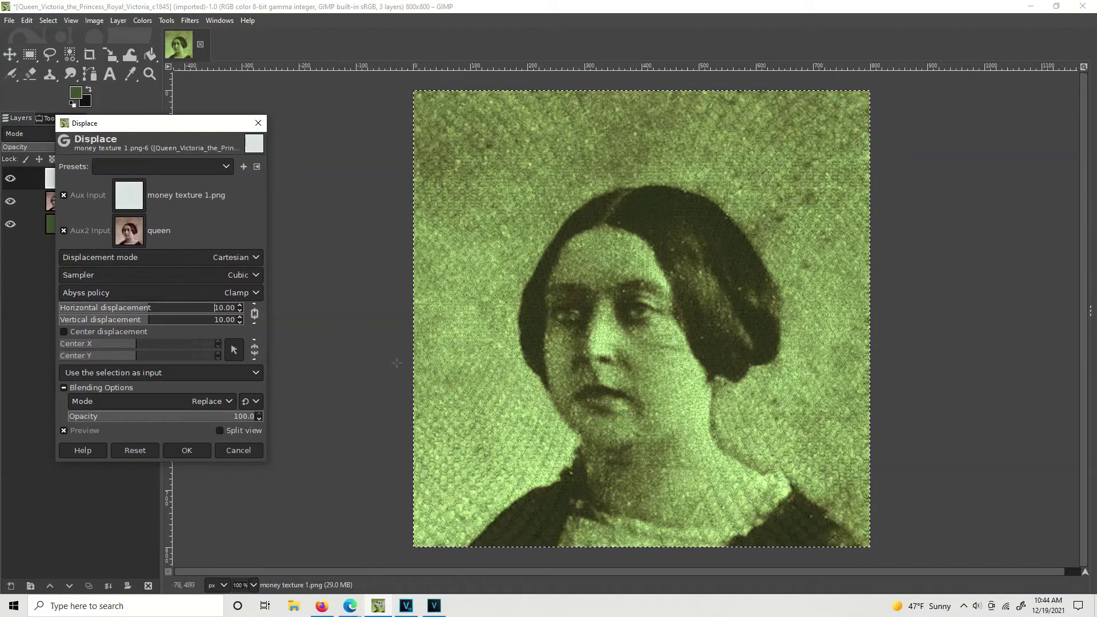
pyautogui.click(240, 310)
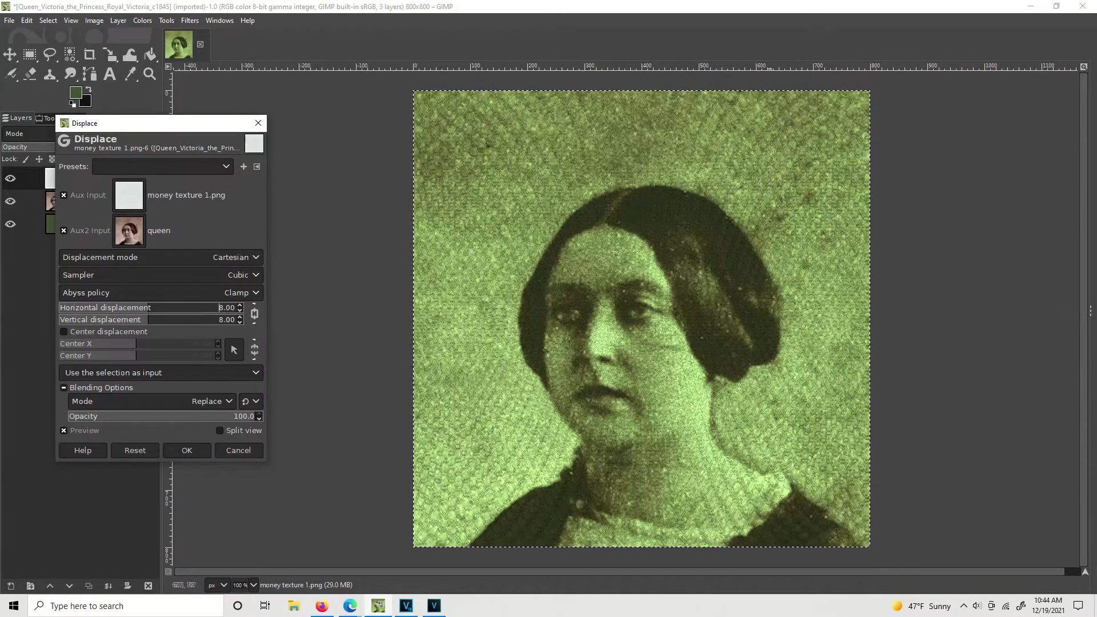
pyautogui.click(190, 451)
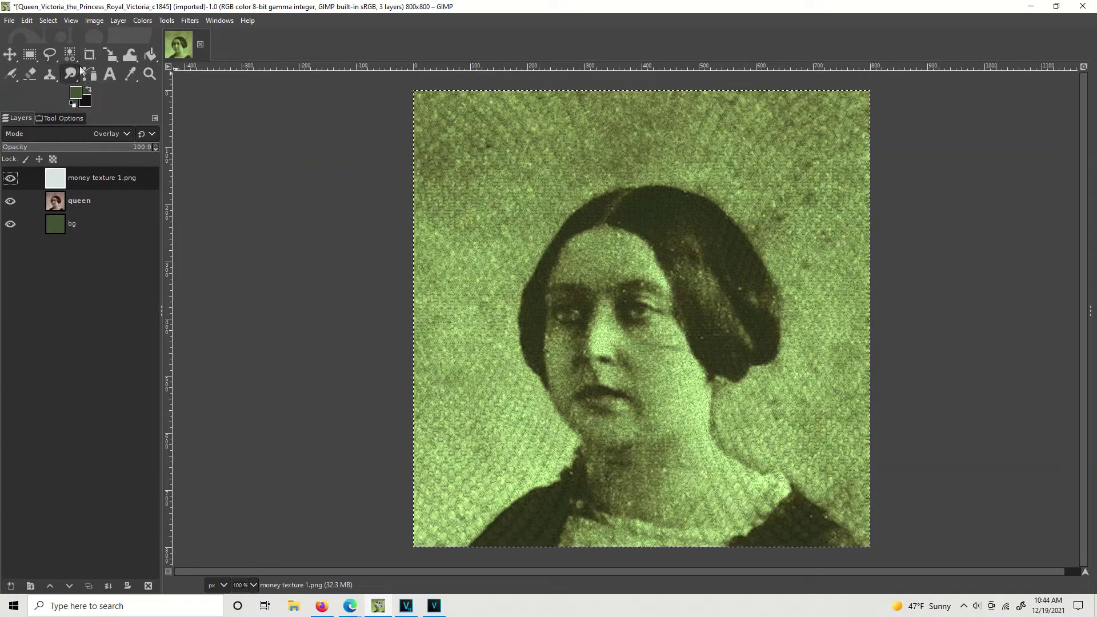
# Save the layered image as a GIMP project named queen cover in the Desktop folder
pyautogui.click(9, 20)
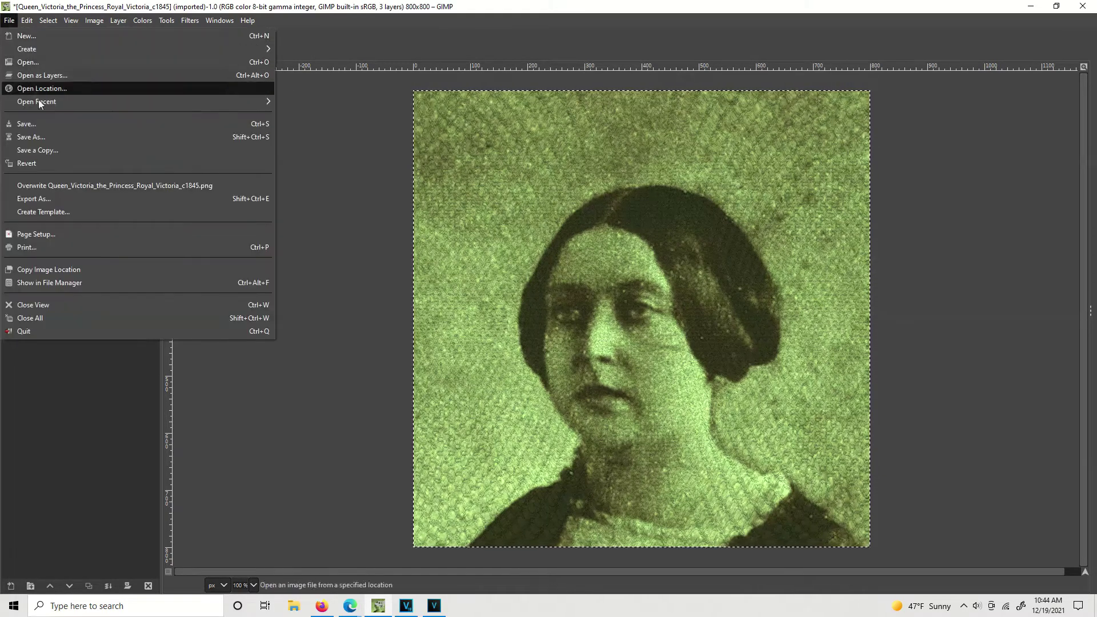
pyautogui.click(50, 140)
pyautogui.click(175, 178)
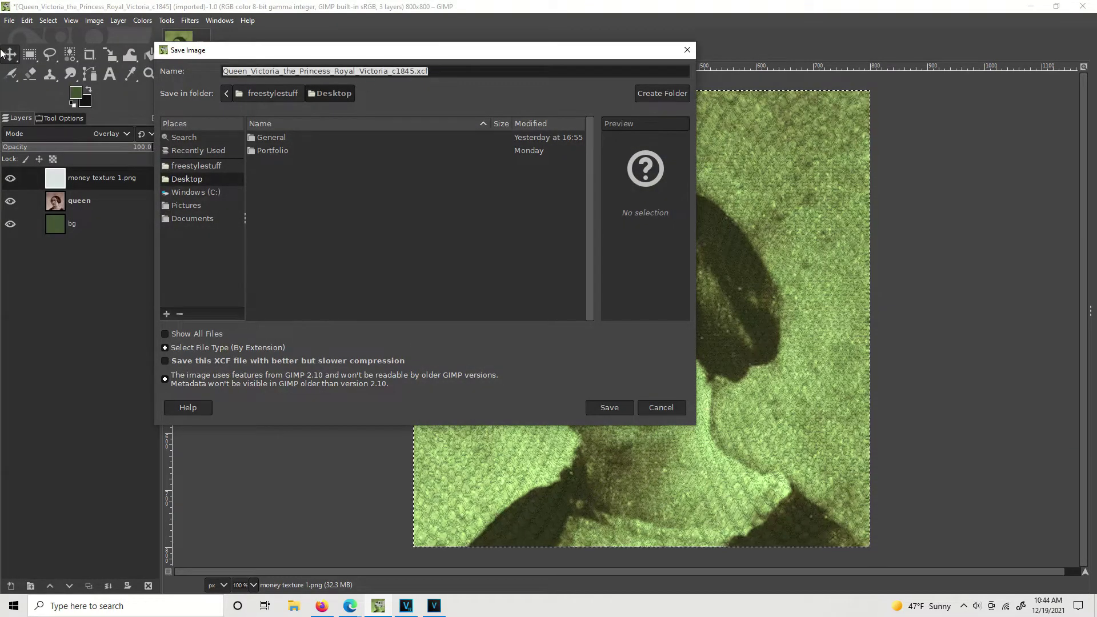
pyautogui.write('q')
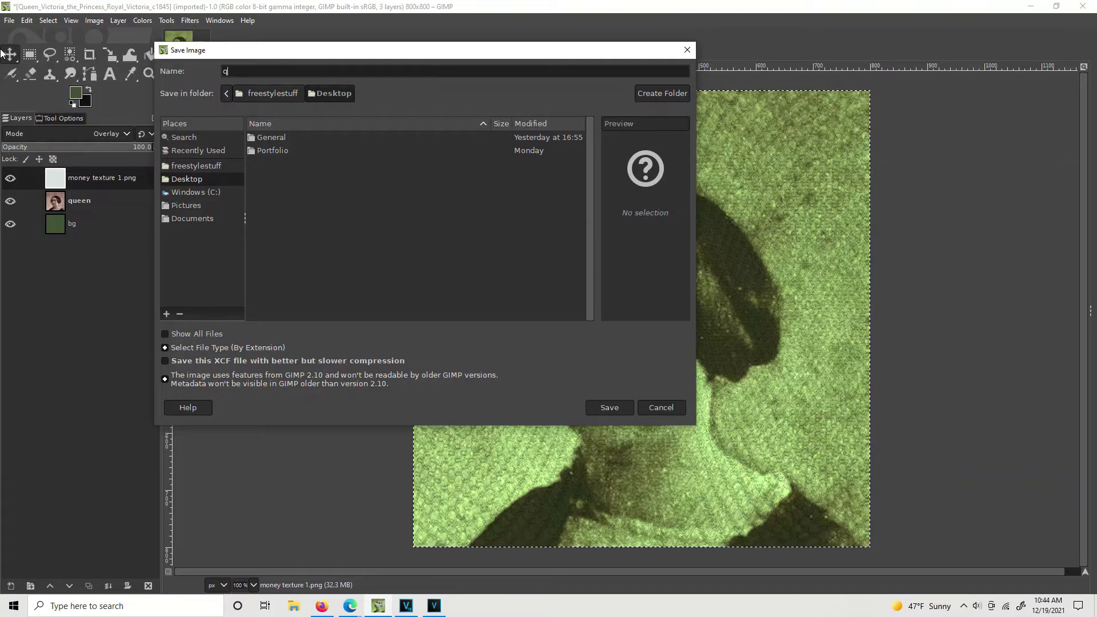
pyautogui.write('ueen cover')
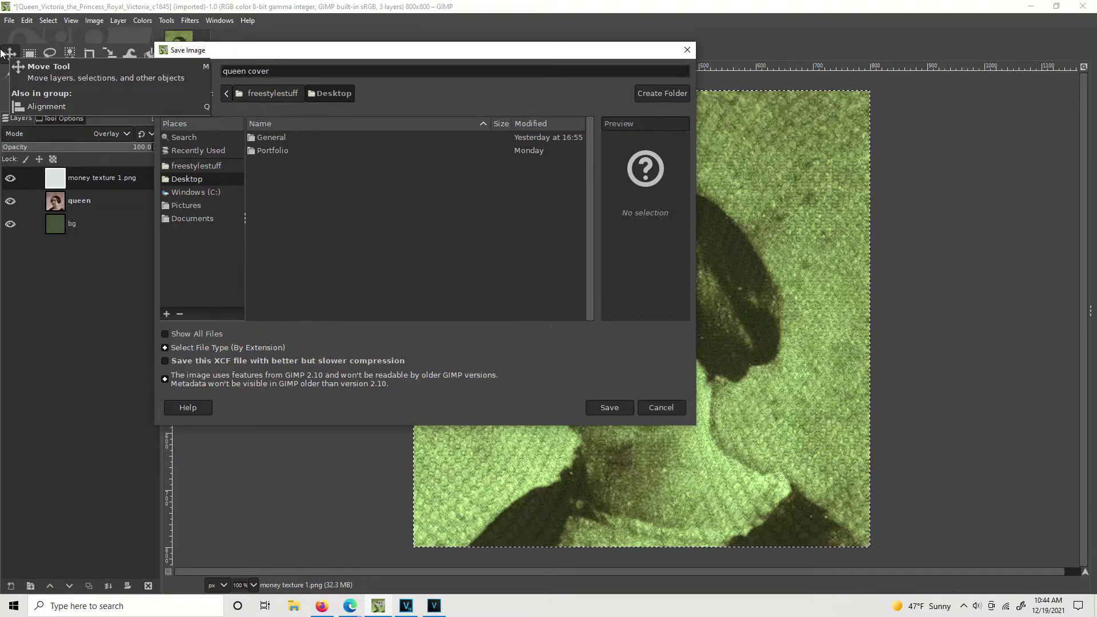
pyautogui.write('.xcf')
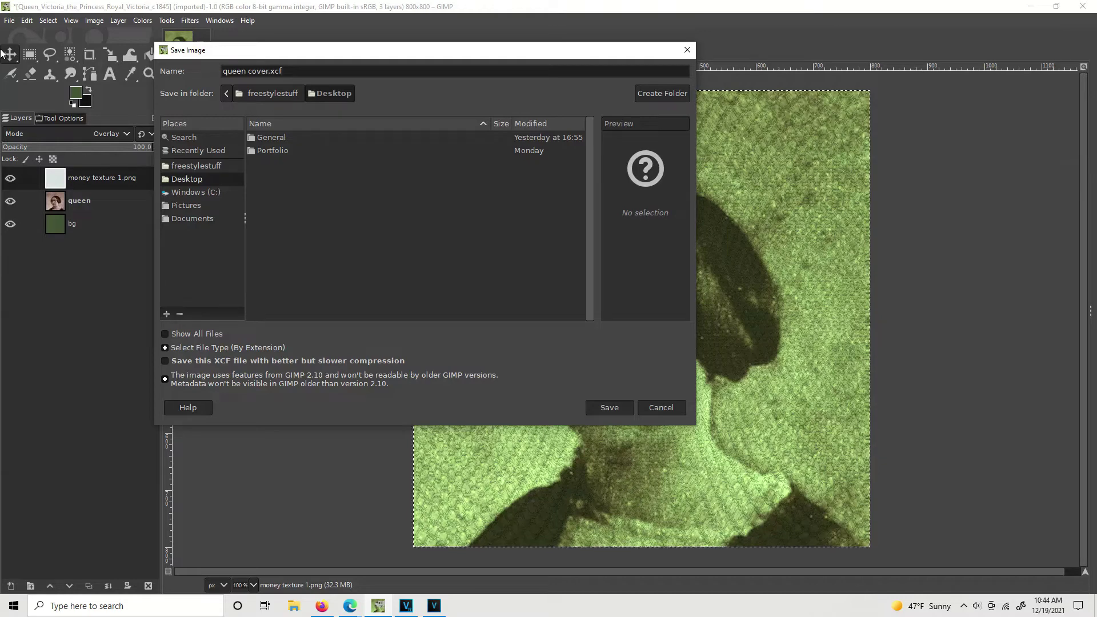
pyautogui.press('BackSpace')
pyautogui.press('BackSpace')
pyautogui.press('BackSpace')
pyautogui.press('BackSpace')
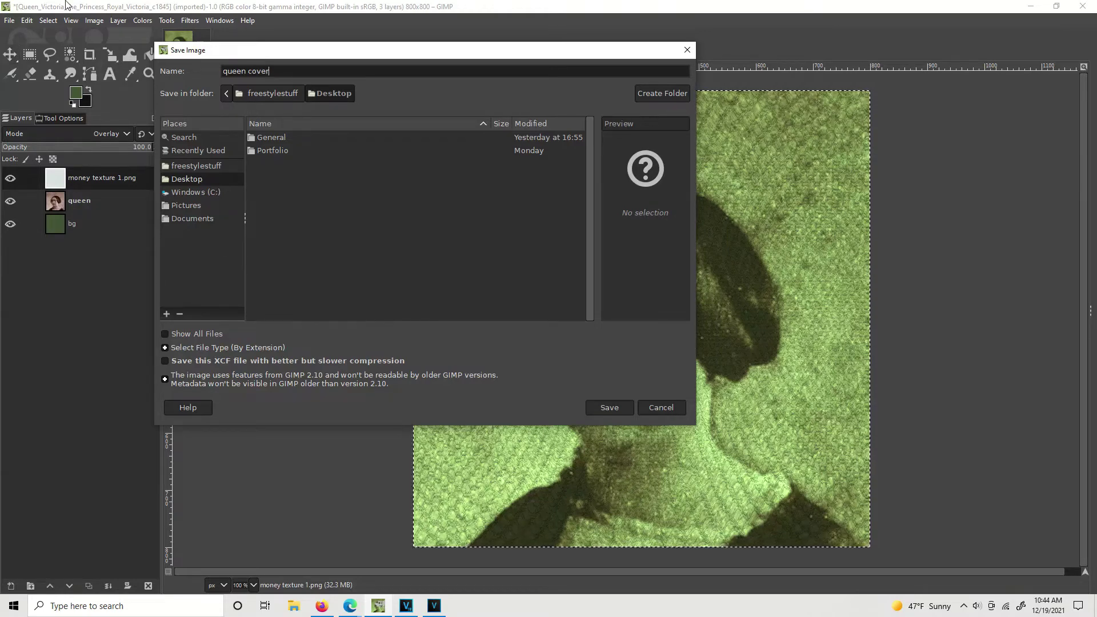
pyautogui.click(612, 409)
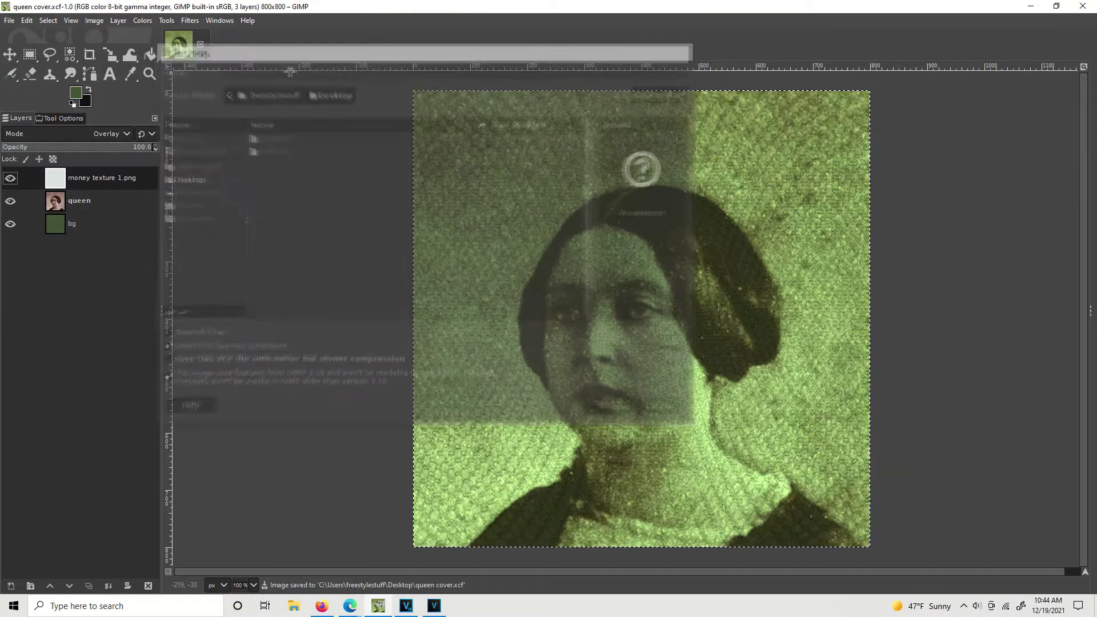
# Check the saved project file on the desktop, close GIMP and reopen the image from the queen cover file
pyautogui.click(1031, 6)
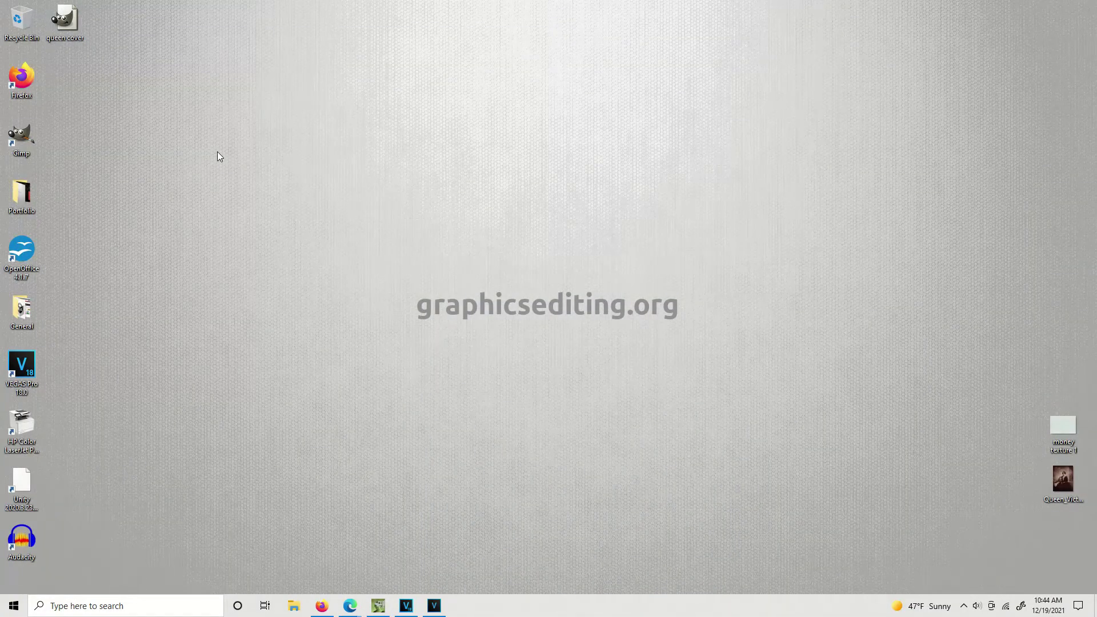
pyautogui.click(378, 605)
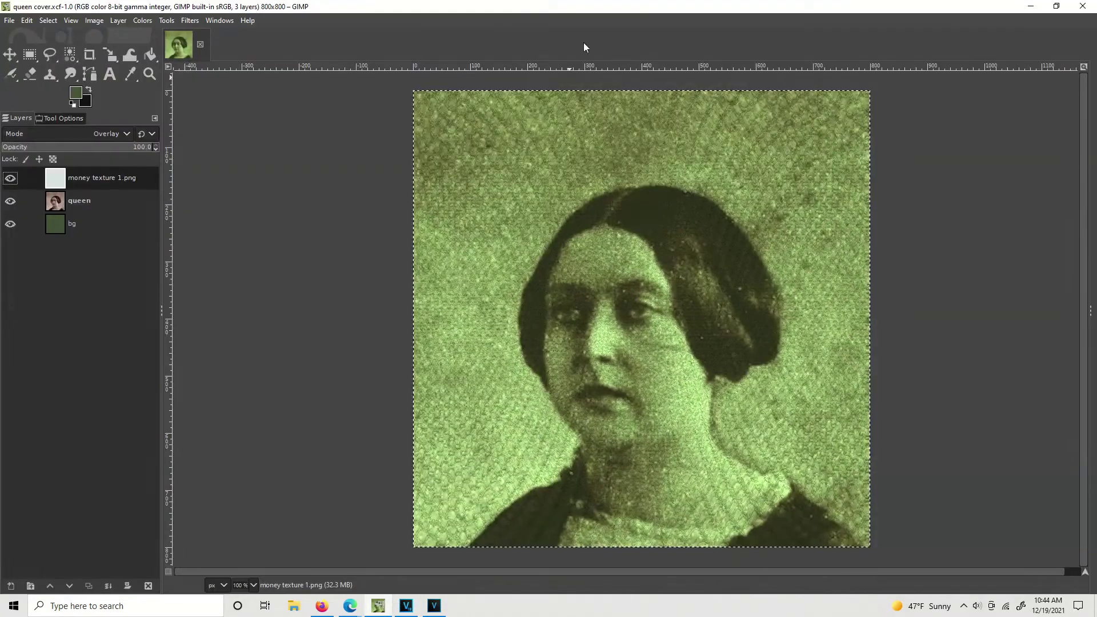
pyautogui.click(1082, 5)
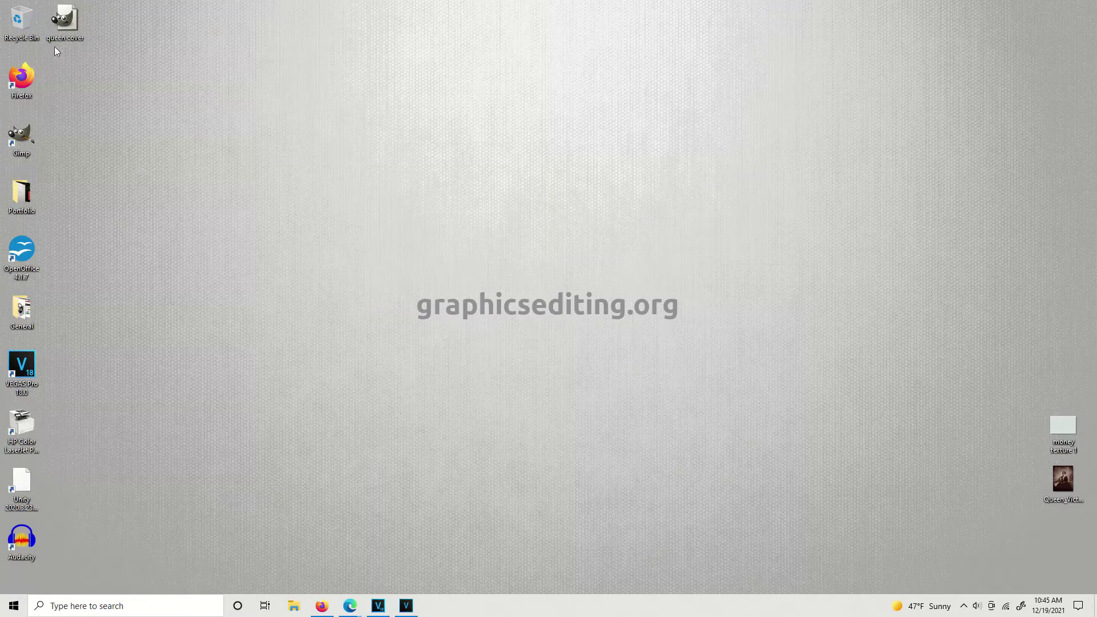
pyautogui.doubleClick(64, 21)
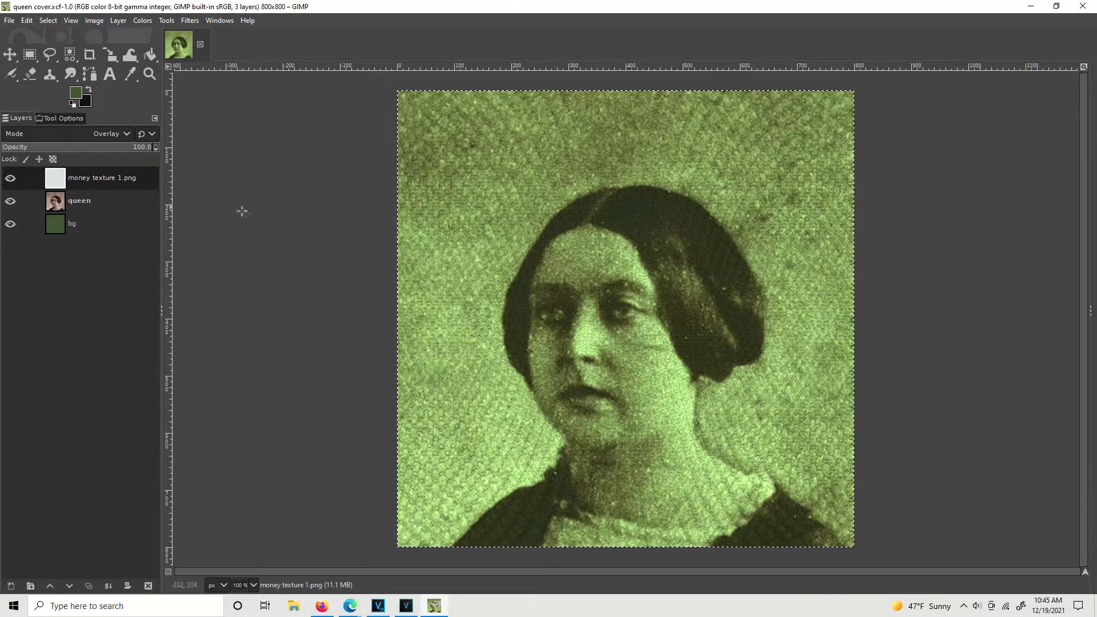
# Set the queen layer's opacity to 87
pyautogui.click(66, 202)
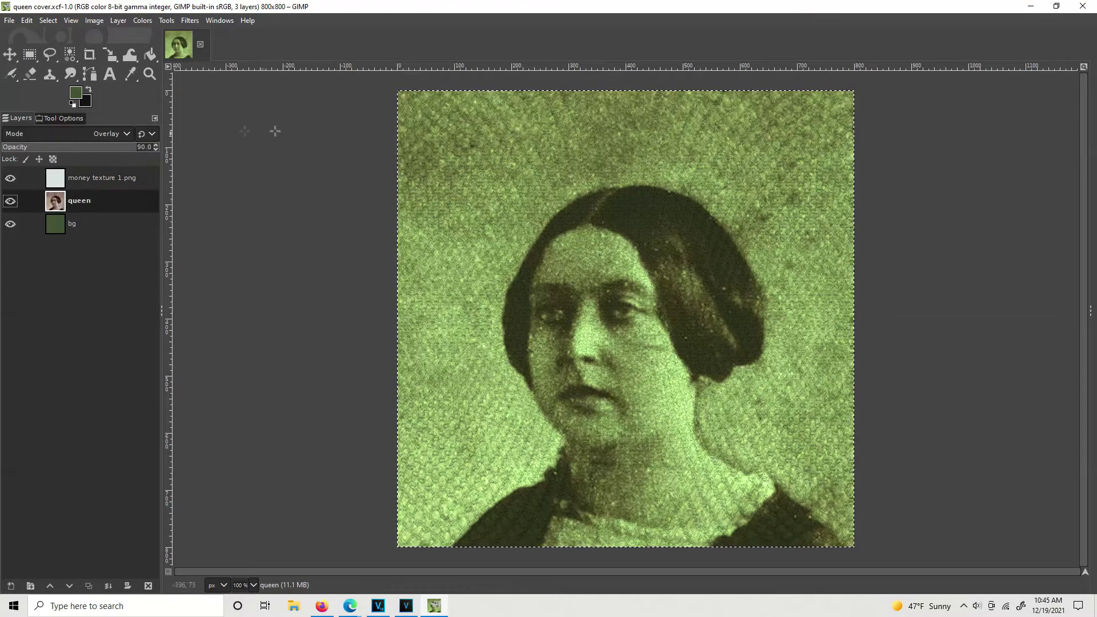
pyautogui.click(70, 179)
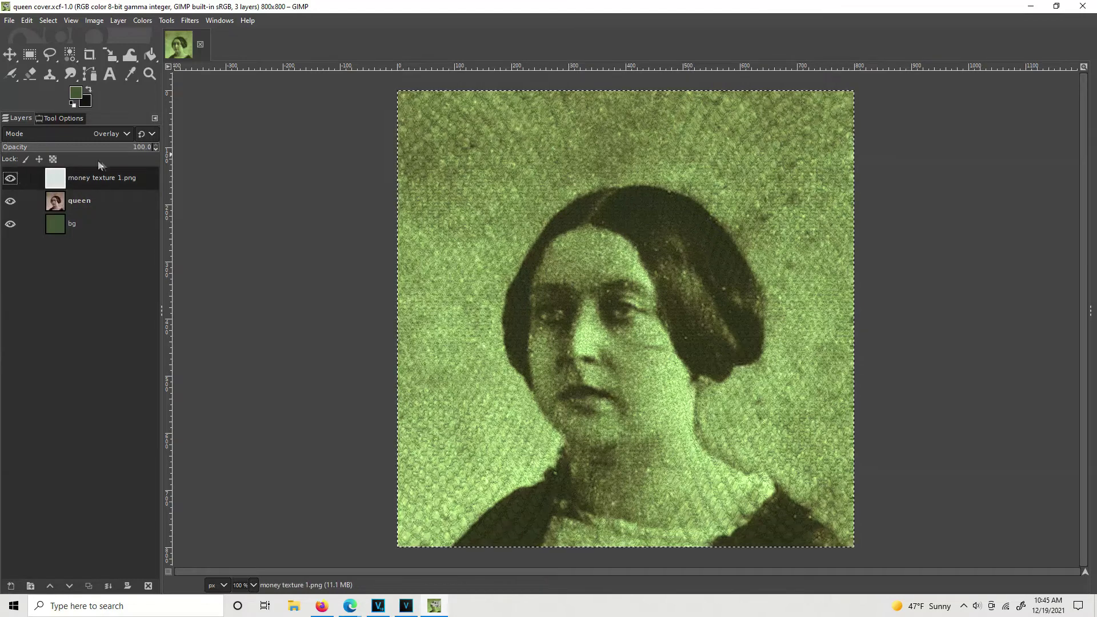
pyautogui.click(61, 228)
pyautogui.click(58, 207)
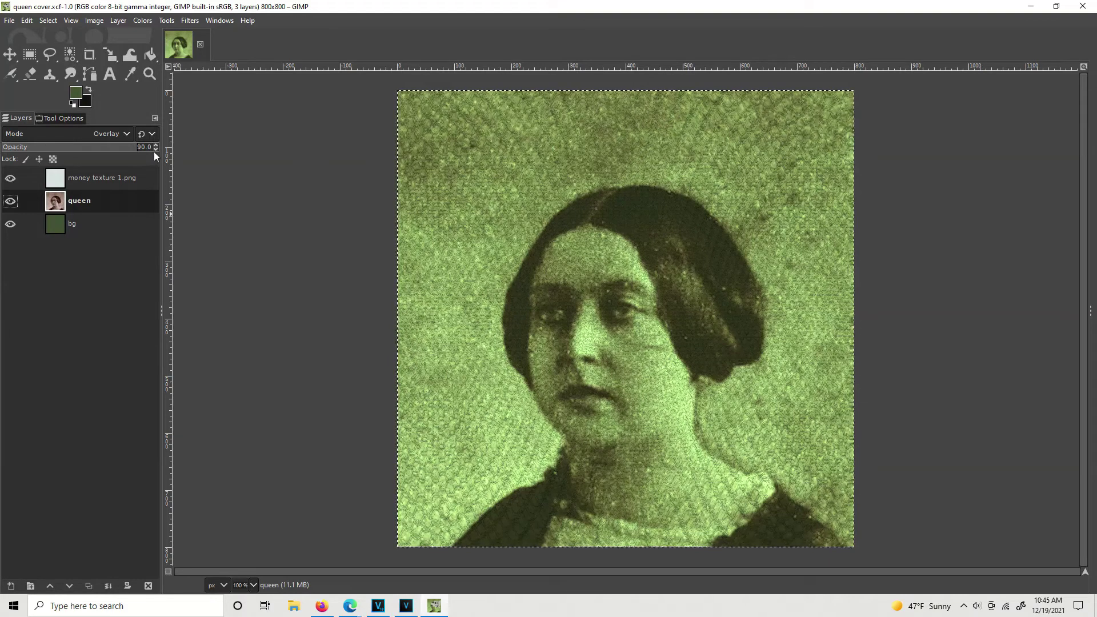
pyautogui.scroll(-2, 154, 151)
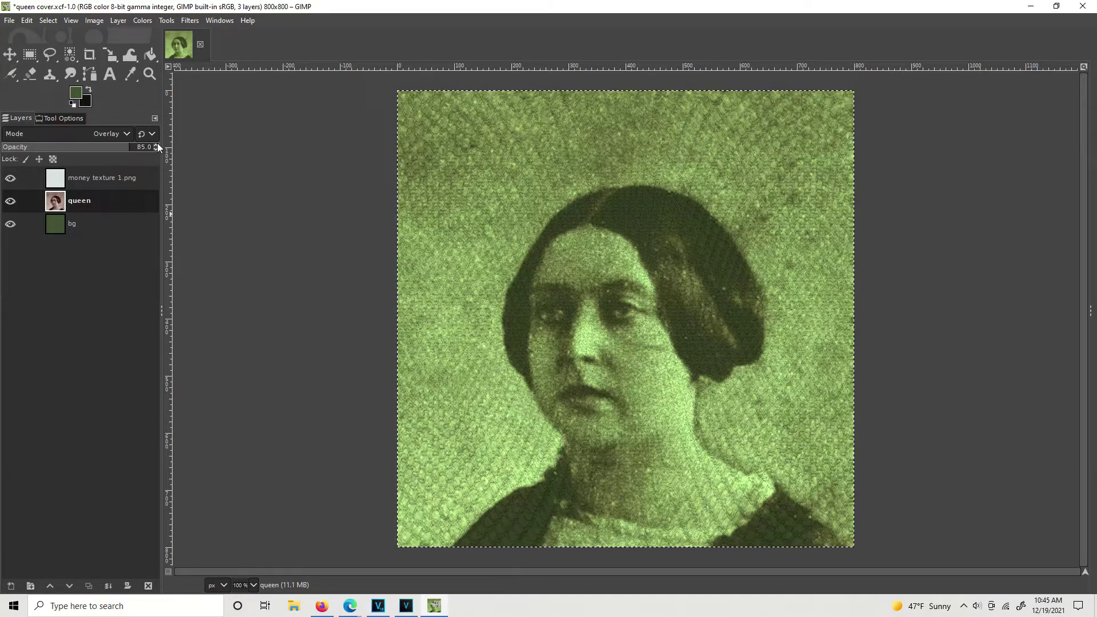
pyautogui.scroll(1, 157, 146)
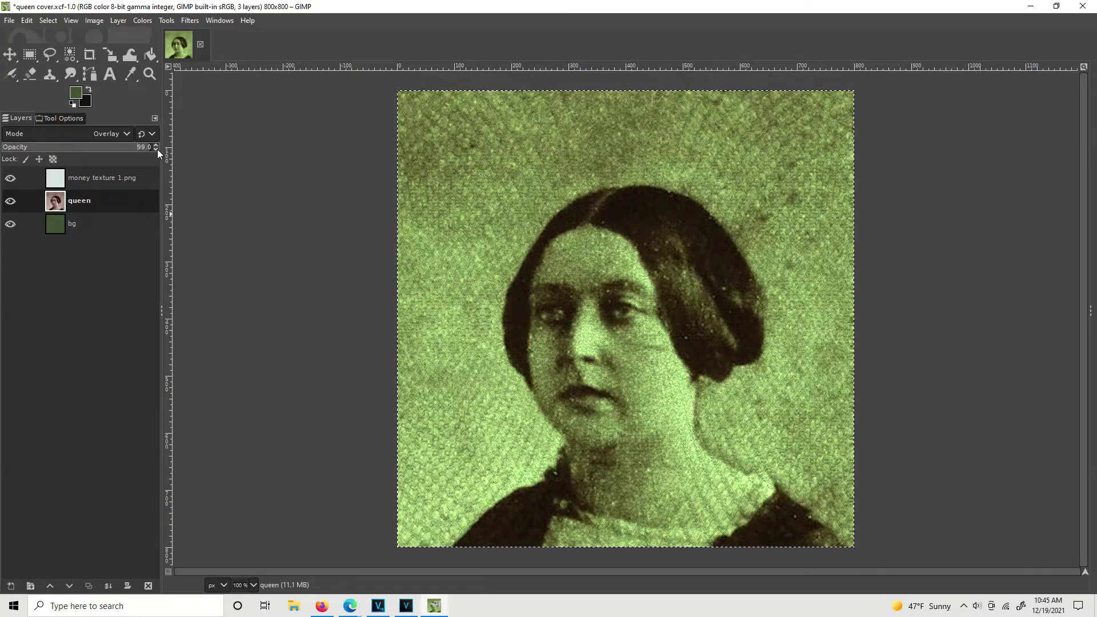
pyautogui.scroll(-10, 157, 149)
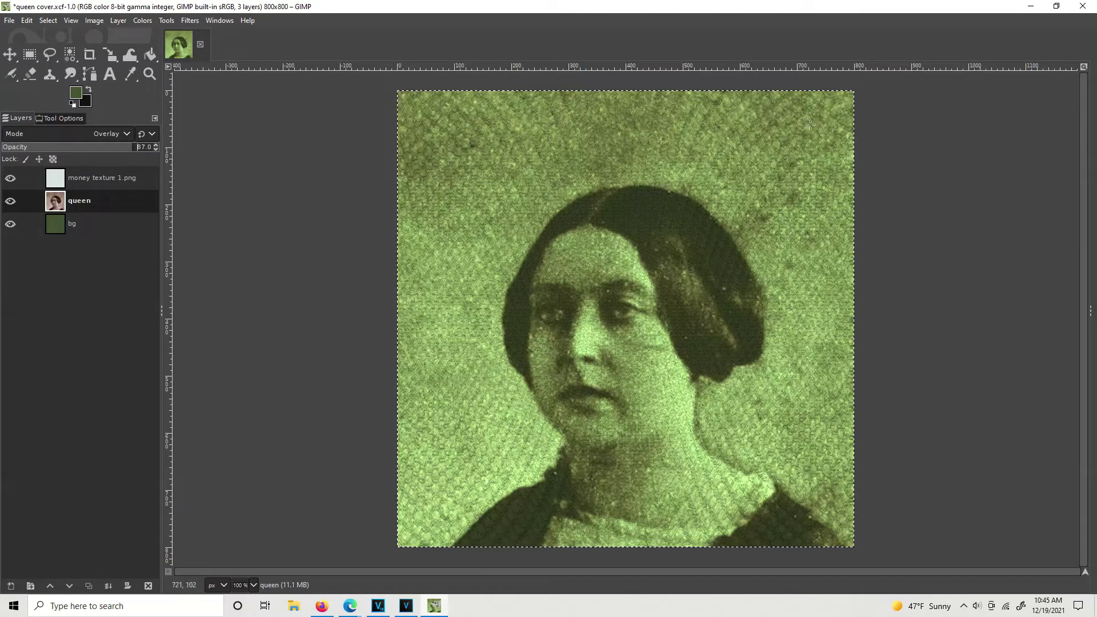
# Select the money texture 1.png layer and set the foreground color to light green b3f186
pyautogui.click(62, 174)
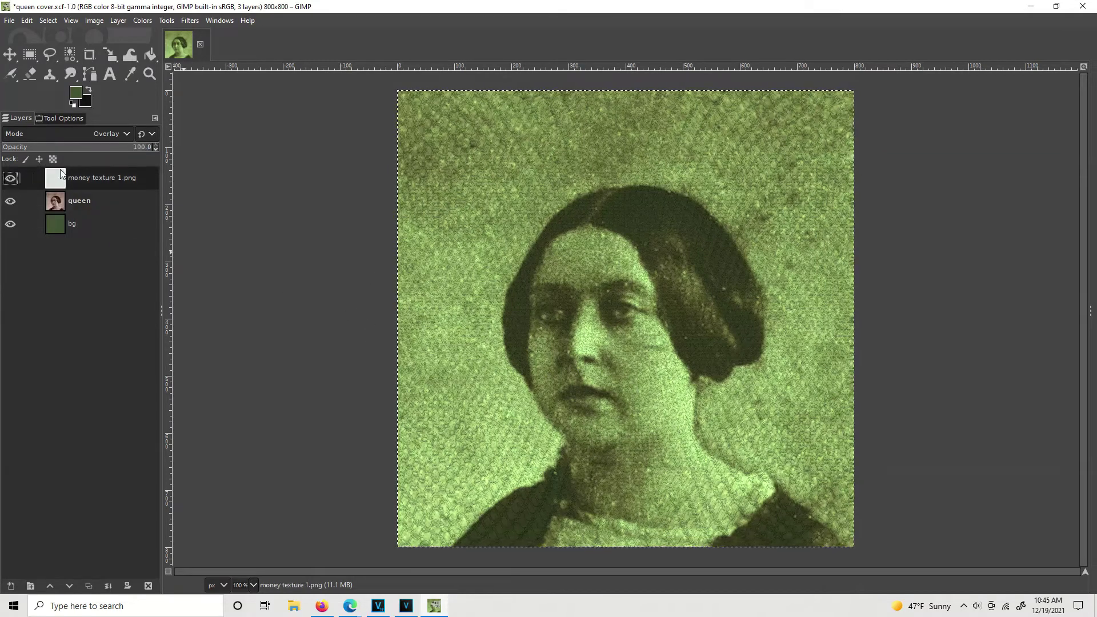
pyautogui.click(76, 90)
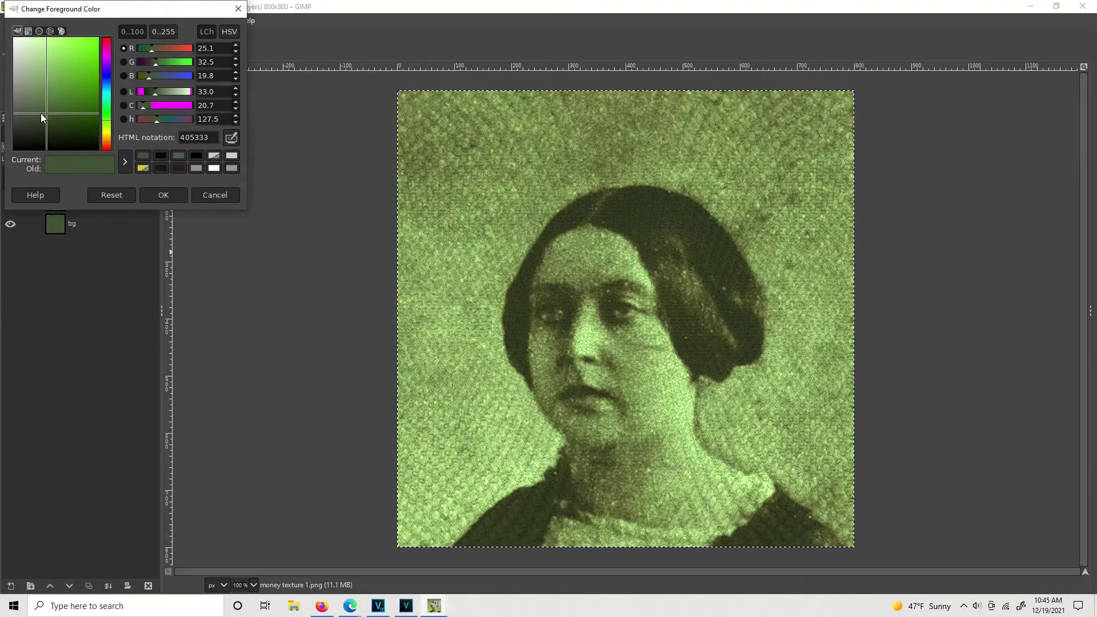
pyautogui.moveTo(47, 113); pyautogui.dragTo(47, 65)
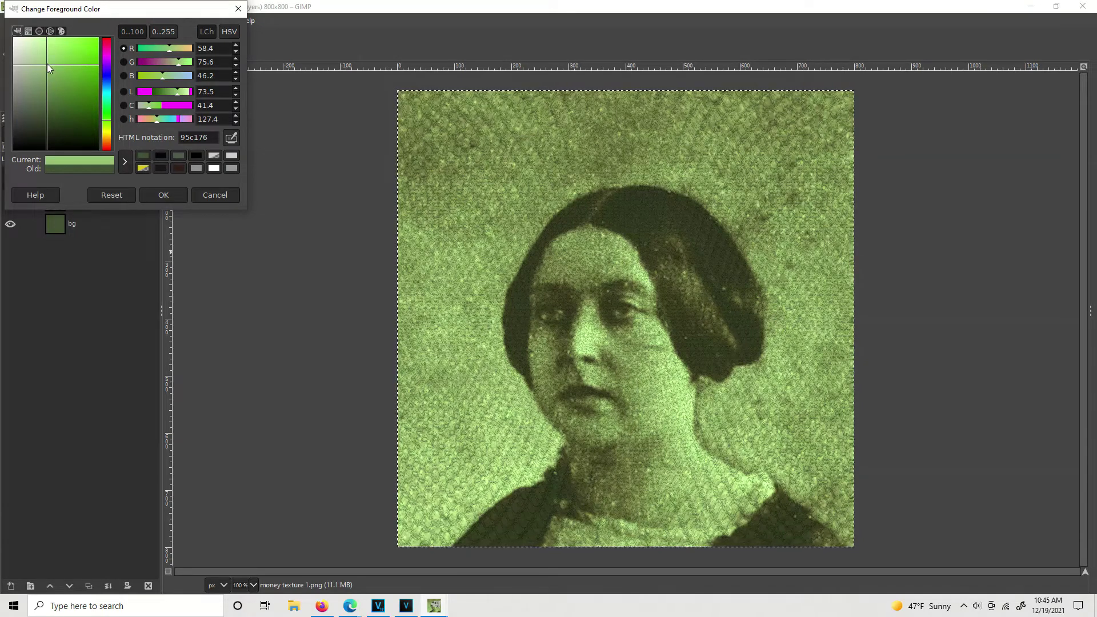
pyautogui.moveTo(47, 63); pyautogui.dragTo(50, 63)
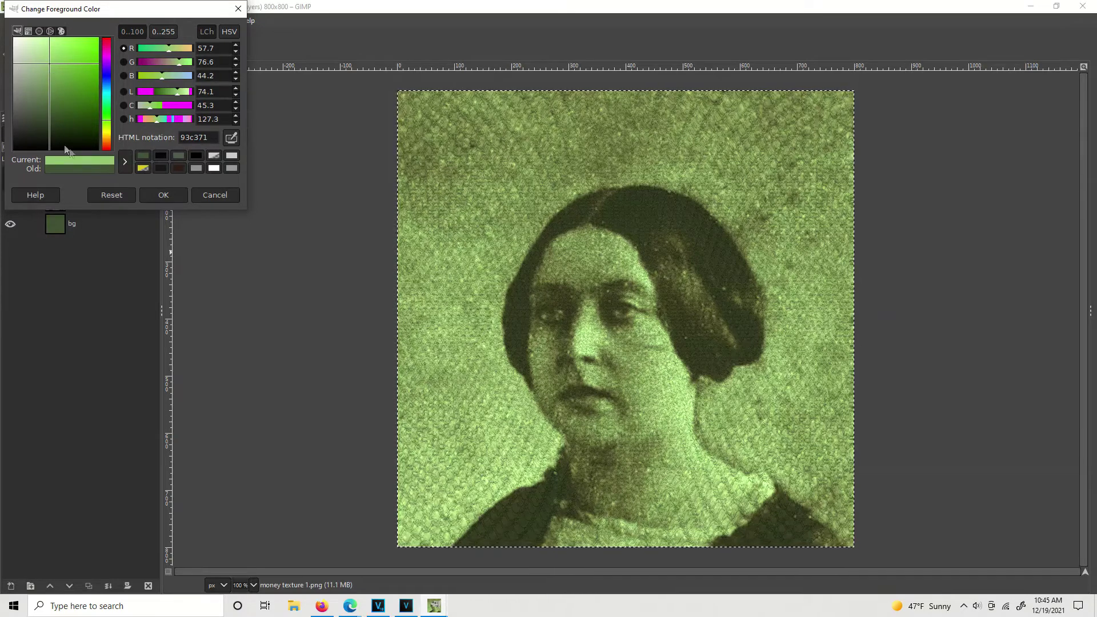
pyautogui.moveTo(50, 63); pyautogui.dragTo(51, 55)
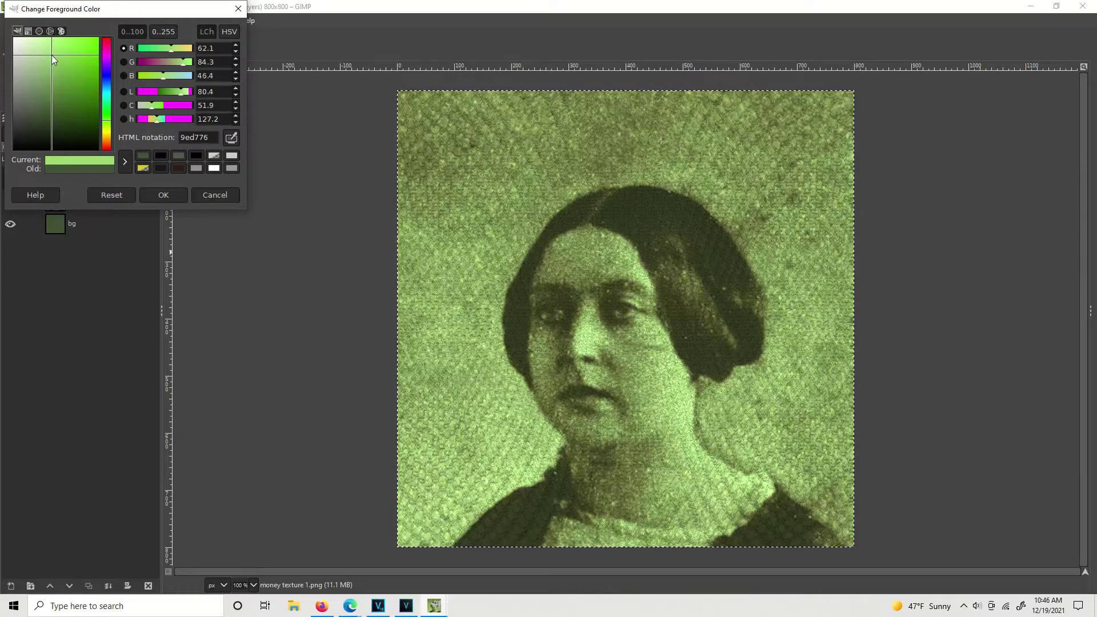
pyautogui.click(170, 193)
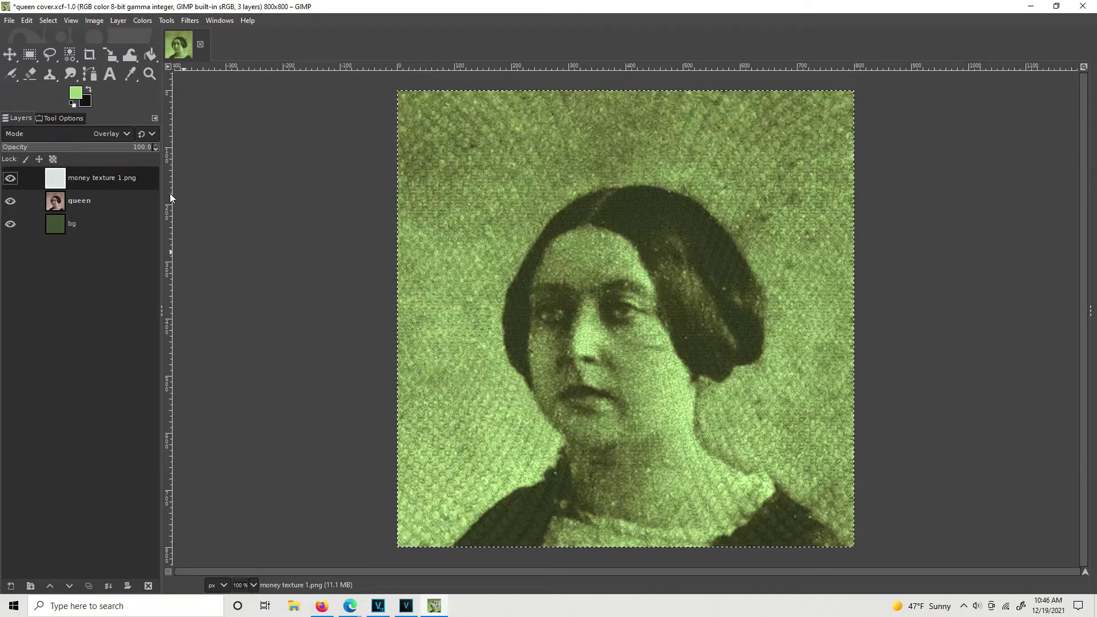
pyautogui.click(75, 95)
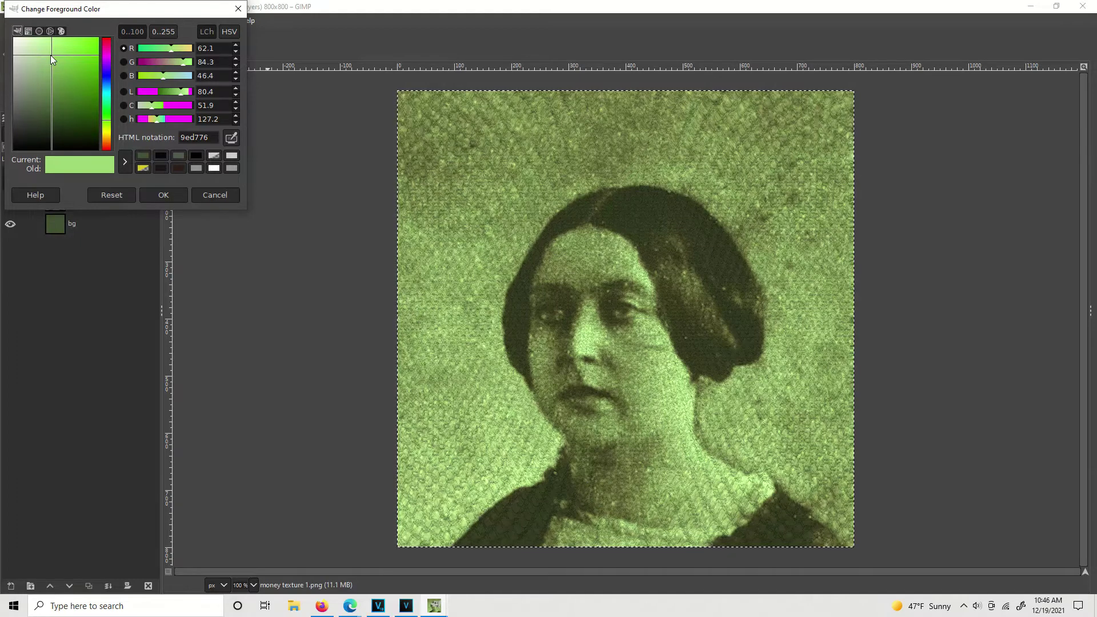
pyautogui.moveTo(51, 55); pyautogui.dragTo(51, 44)
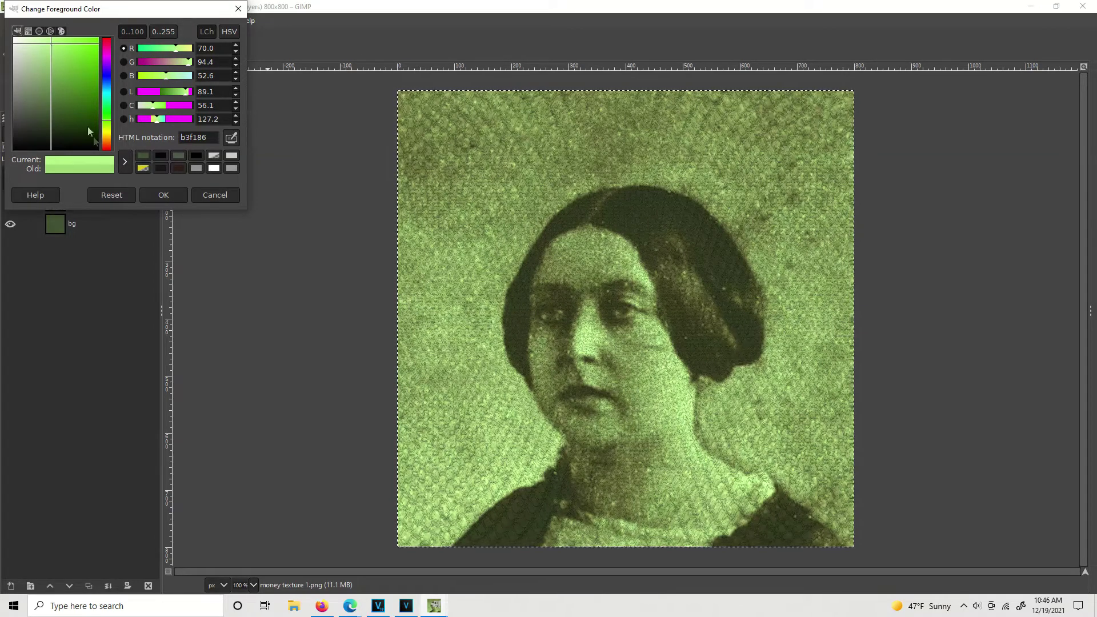
pyautogui.click(165, 196)
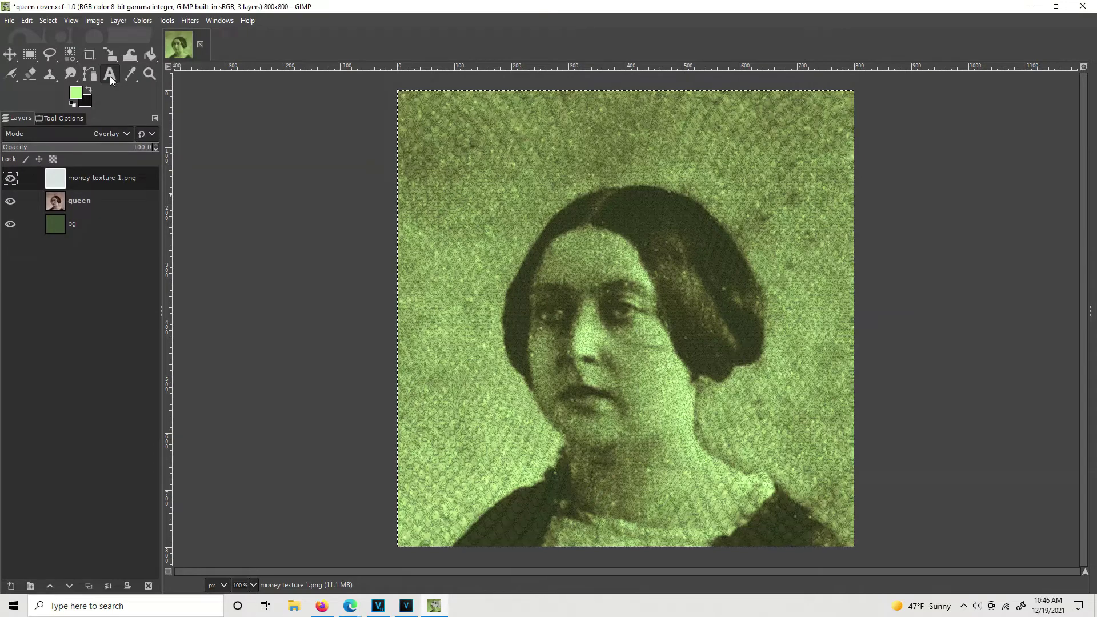
# Create a text box covering nearly the whole canvas and enter QUEENS, N' and CASH on separate lines
pyautogui.click(109, 77)
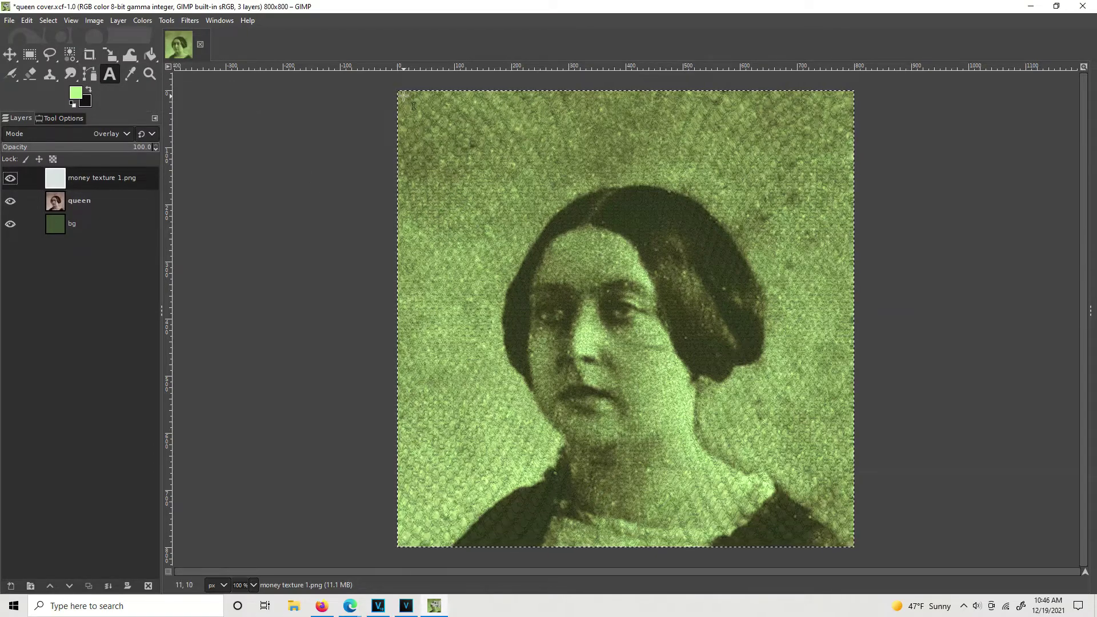
pyautogui.moveTo(402, 95); pyautogui.dragTo(852, 545)
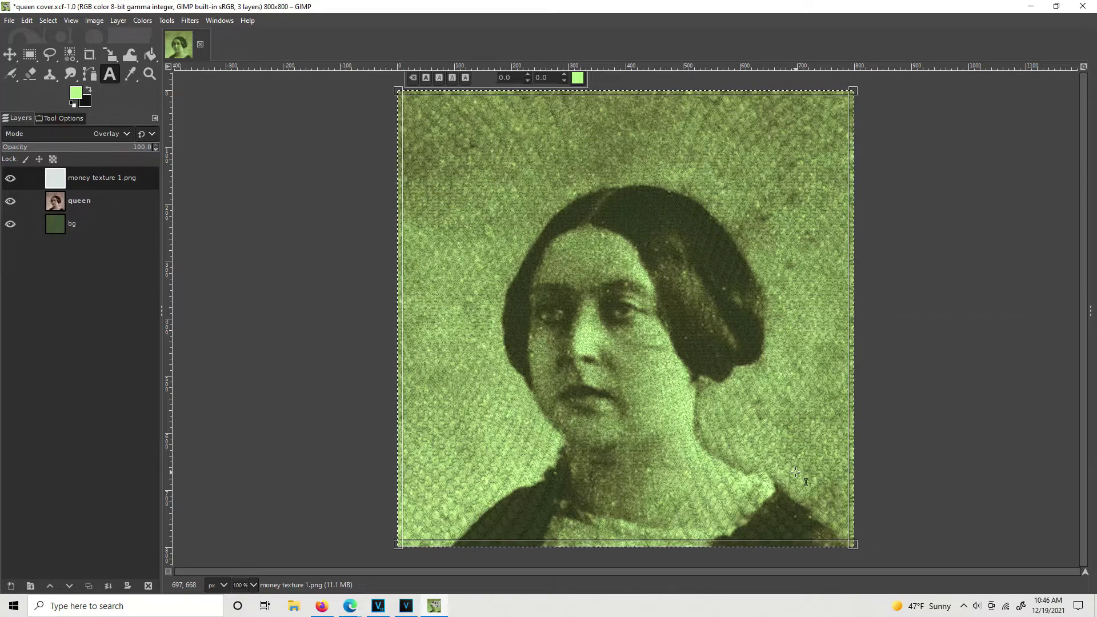
pyautogui.write('C')
pyautogui.press('BackSpace')
pyautogui.write('QUEENS')
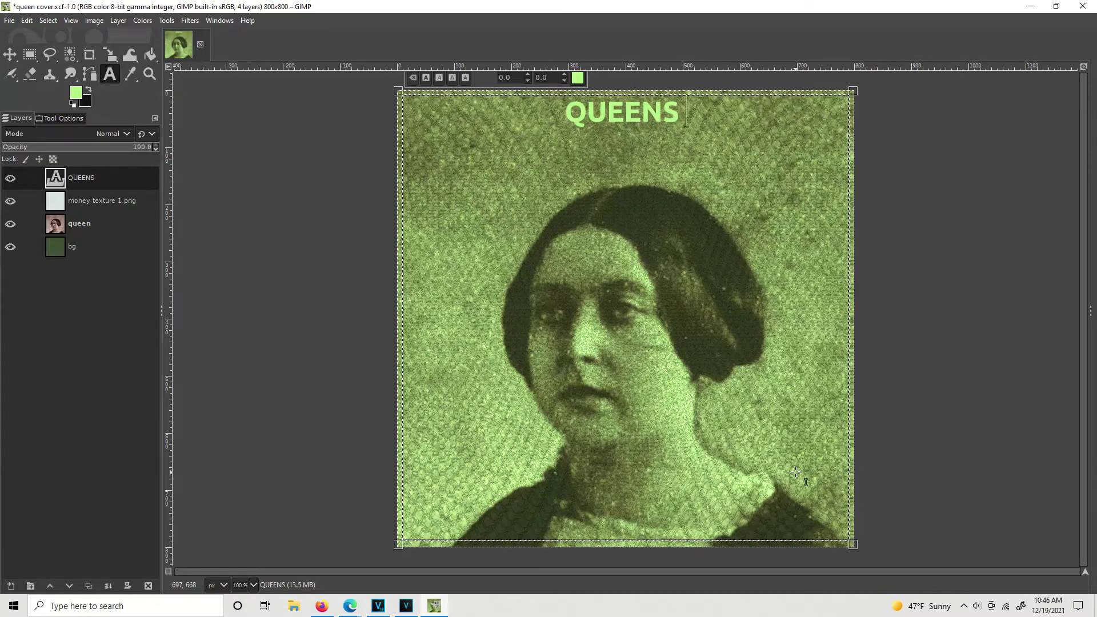
pyautogui.press('Return')
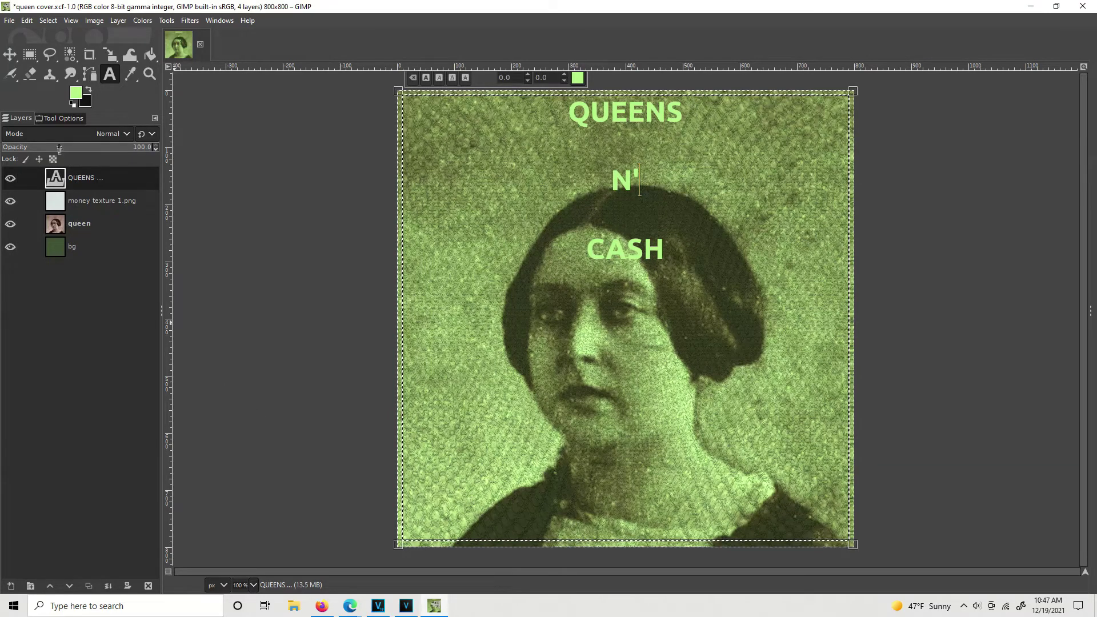
# Set the font size of the QUEENS N' CASH text to 153 px
pyautogui.click(46, 117)
pyautogui.moveTo(125, 162); pyautogui.dragTo(125, 164)
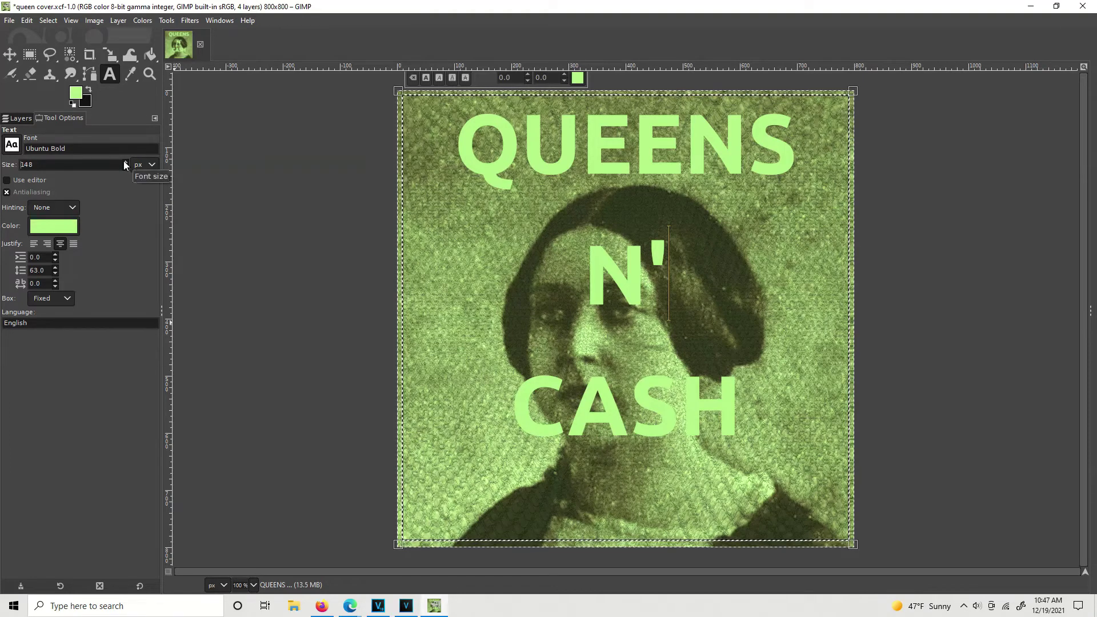
pyautogui.scroll(5, 123, 161)
pyautogui.moveTo(75, 148); pyautogui.dragTo(26, 148)
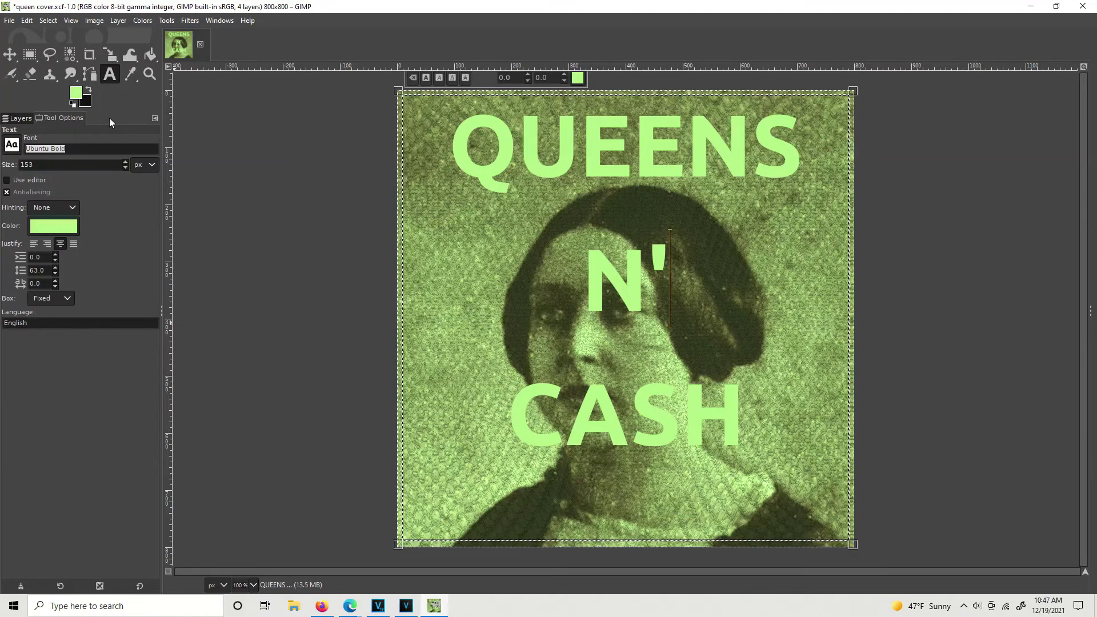
pyautogui.click(12, 147)
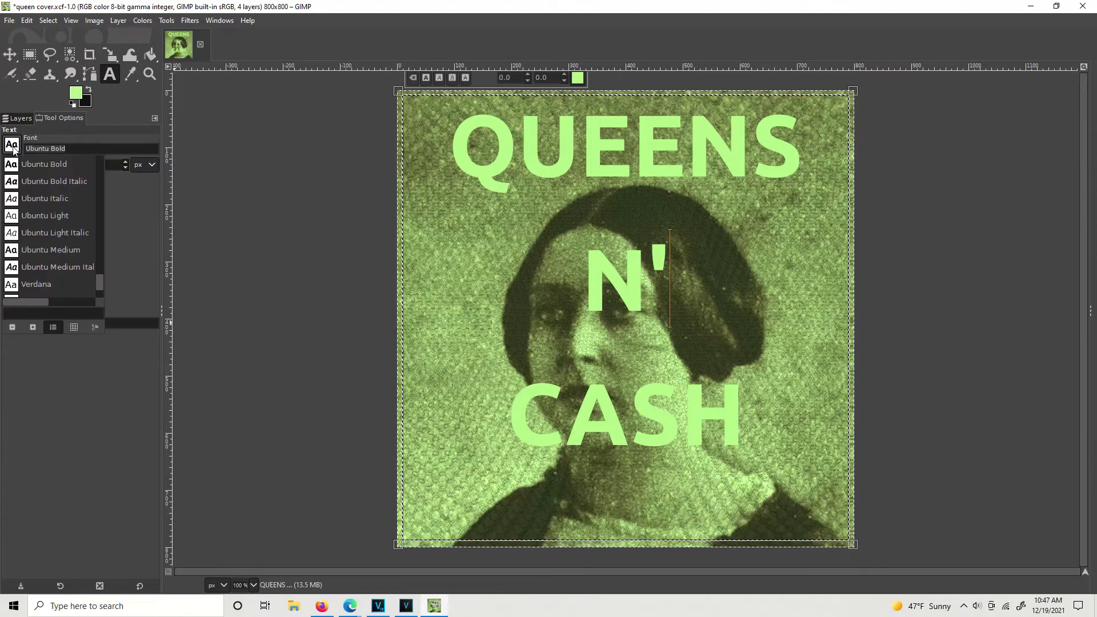
pyautogui.scroll(5, 36, 217)
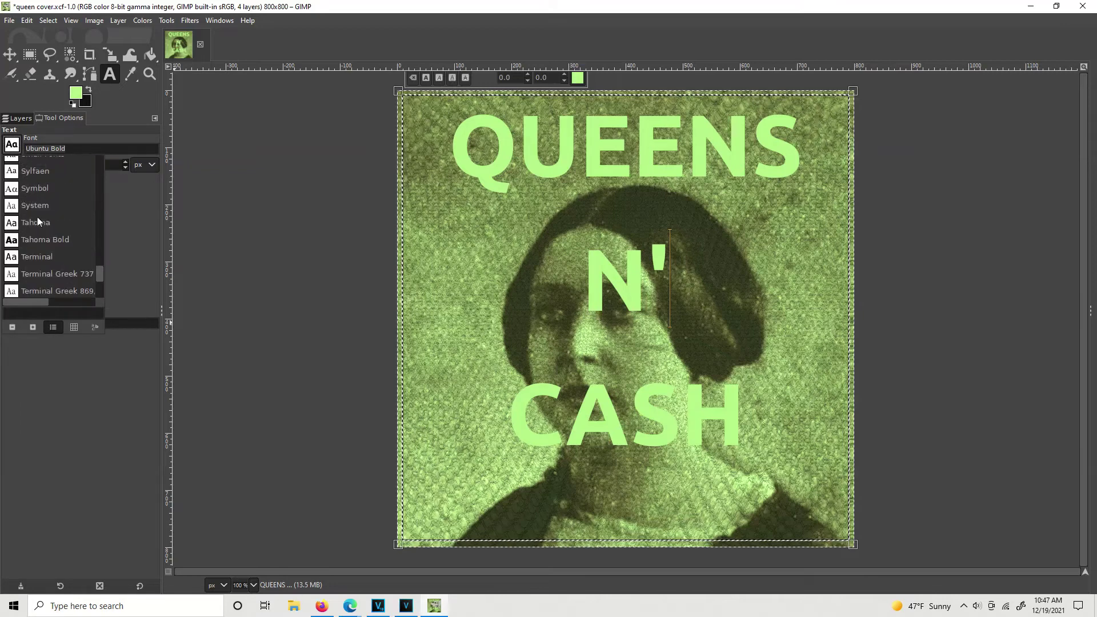
pyautogui.moveTo(100, 273); pyautogui.dragTo(101, 189)
pyautogui.click(124, 107)
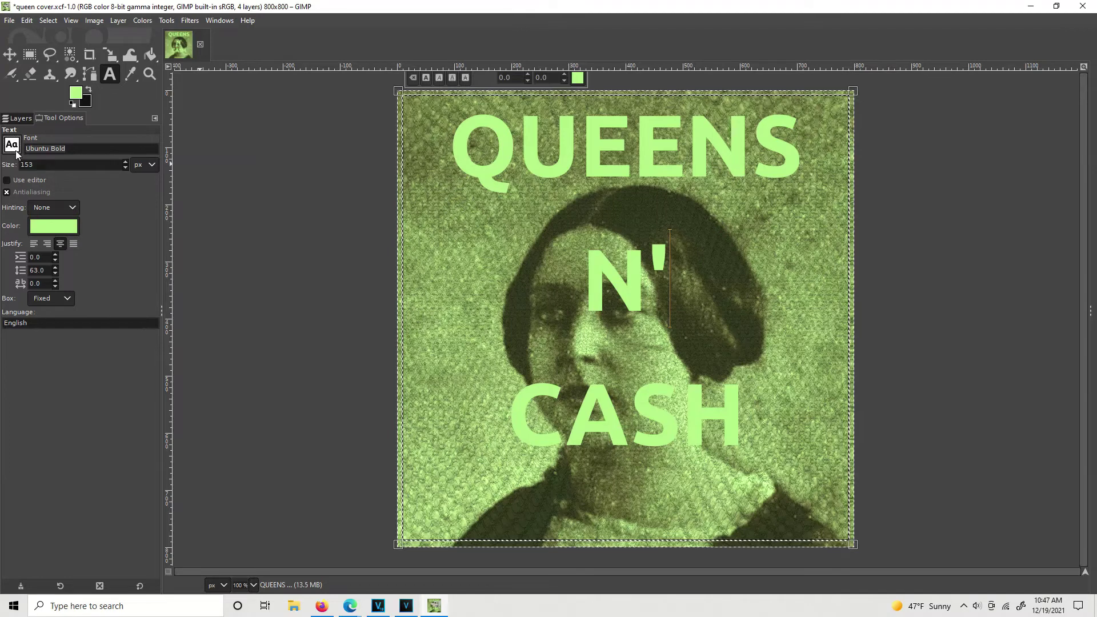
# Set the font size of the QUEENS N' CASH text to 172 px and left-justify it
pyautogui.scroll(6, 125, 162)
pyautogui.scroll(3, 125, 162)
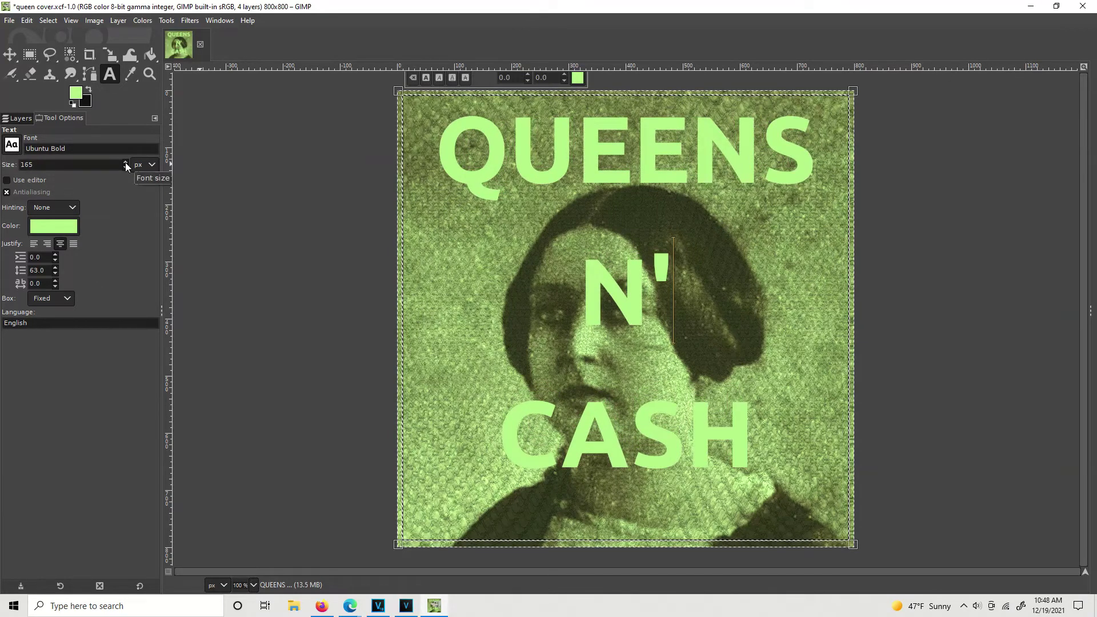
pyautogui.scroll(2, 125, 162)
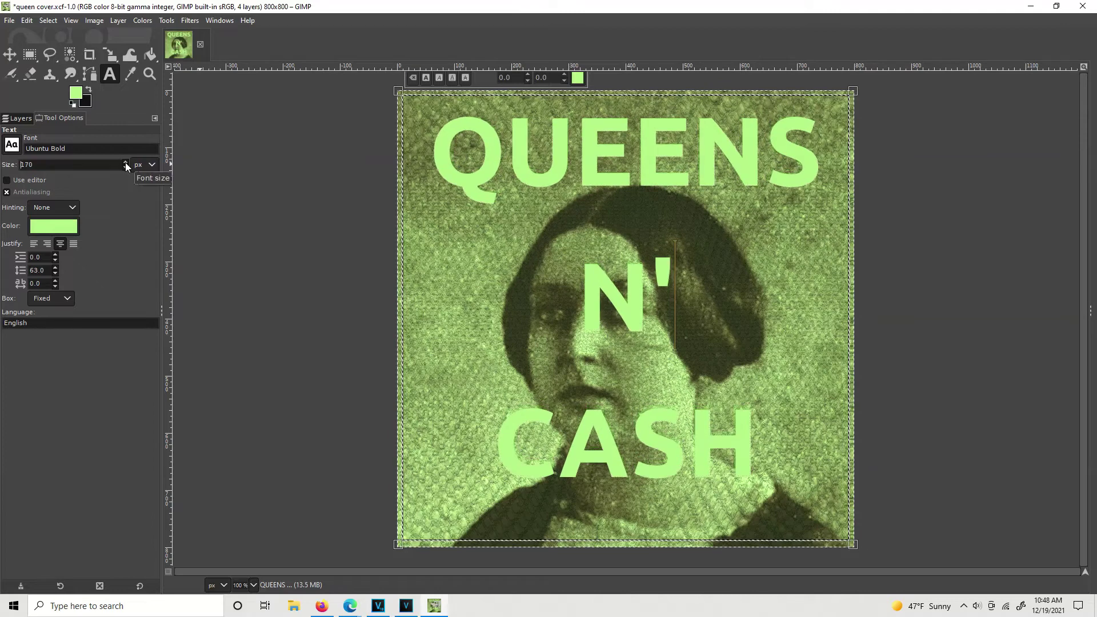
pyautogui.scroll(2, 125, 166)
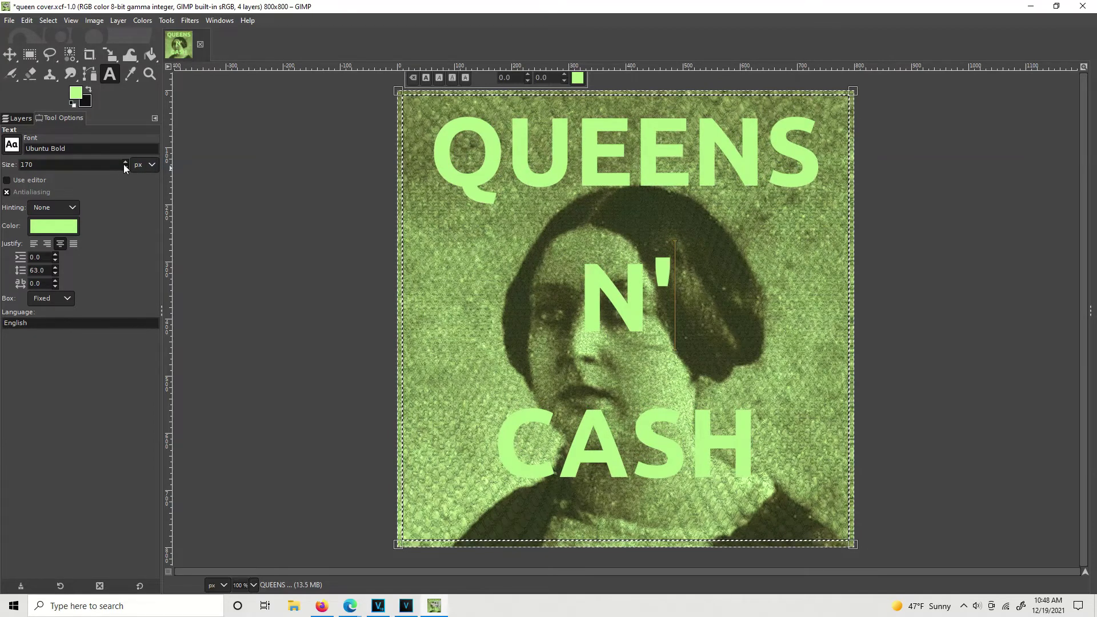
pyautogui.click(35, 245)
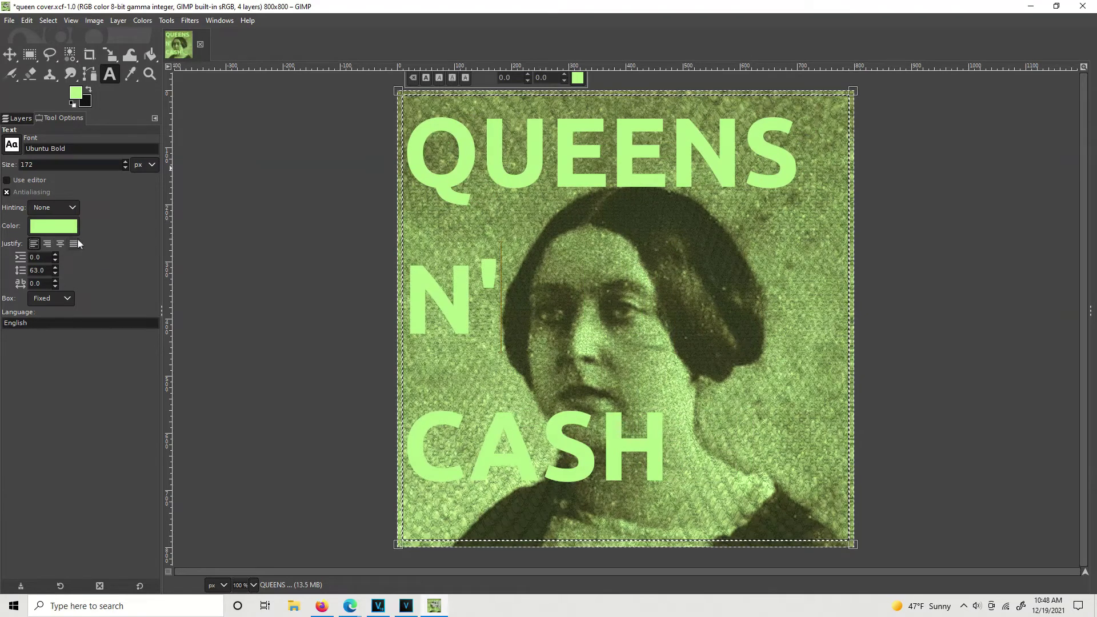
# Set the text's line spacing to 68 and its letter spacing to 12
pyautogui.scroll(1, 55, 273)
pyautogui.scroll(4, 56, 273)
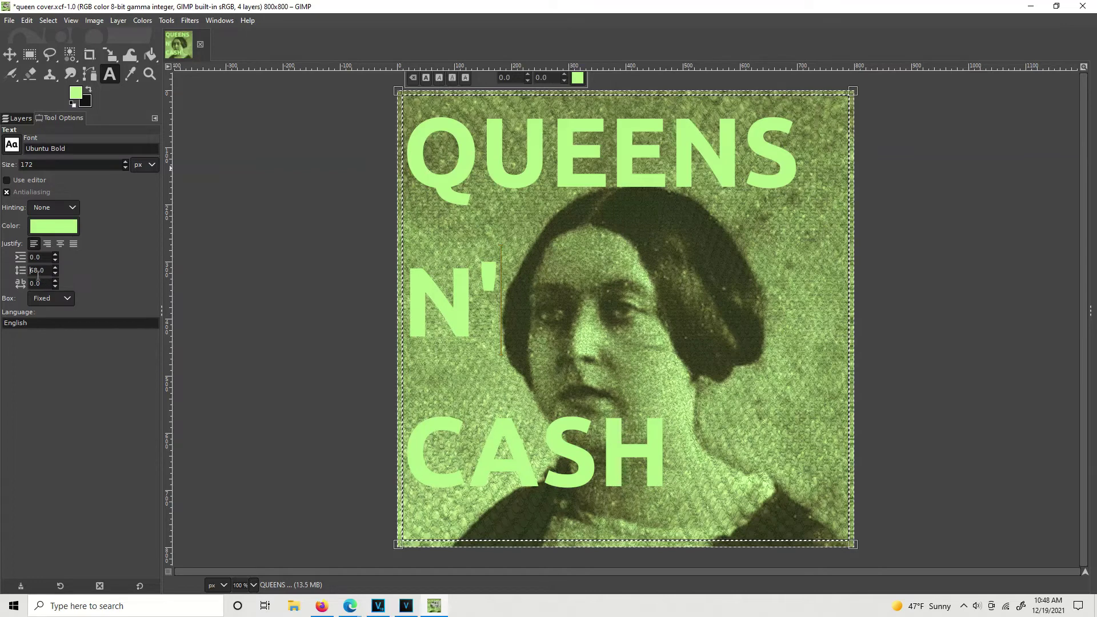
pyautogui.scroll(6, 56, 284)
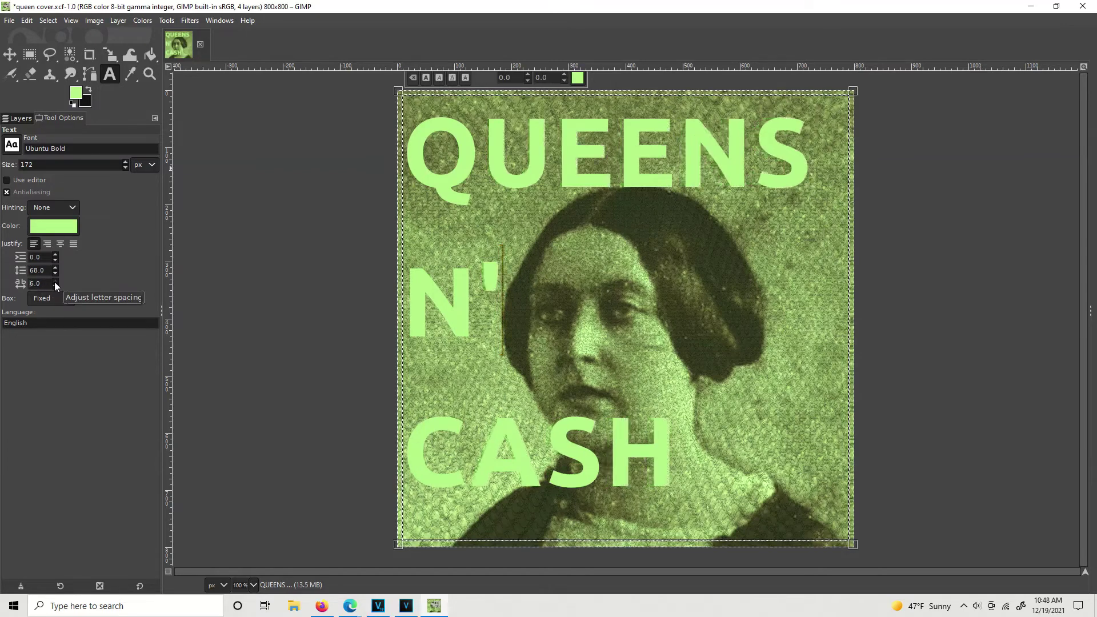
pyautogui.scroll(9, 56, 285)
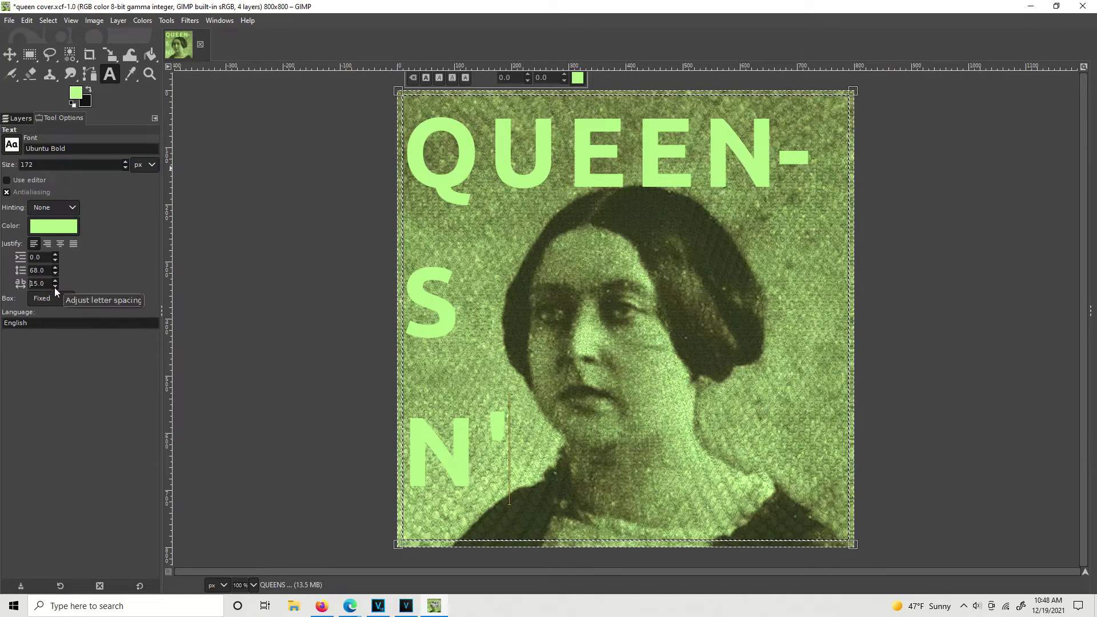
pyautogui.scroll(-1, 55, 291)
pyautogui.scroll(-2, 55, 290)
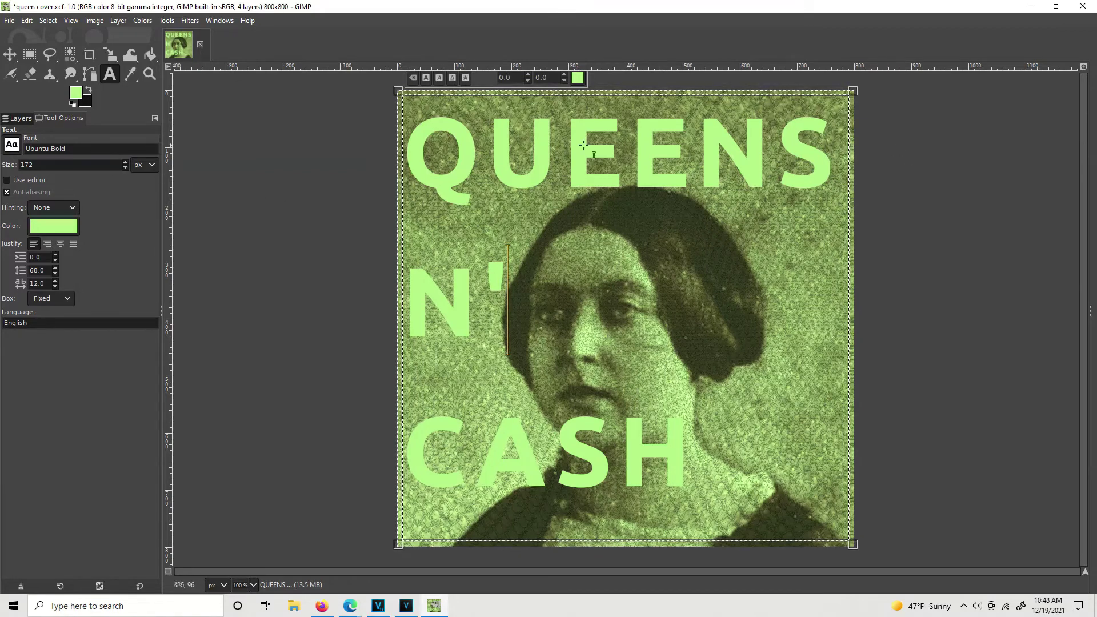
# Set the font size to 178 px and widen the text box slightly past the canvas's right edge so QUEENS fits on one line
pyautogui.click(125, 162)
pyautogui.click(125, 162)
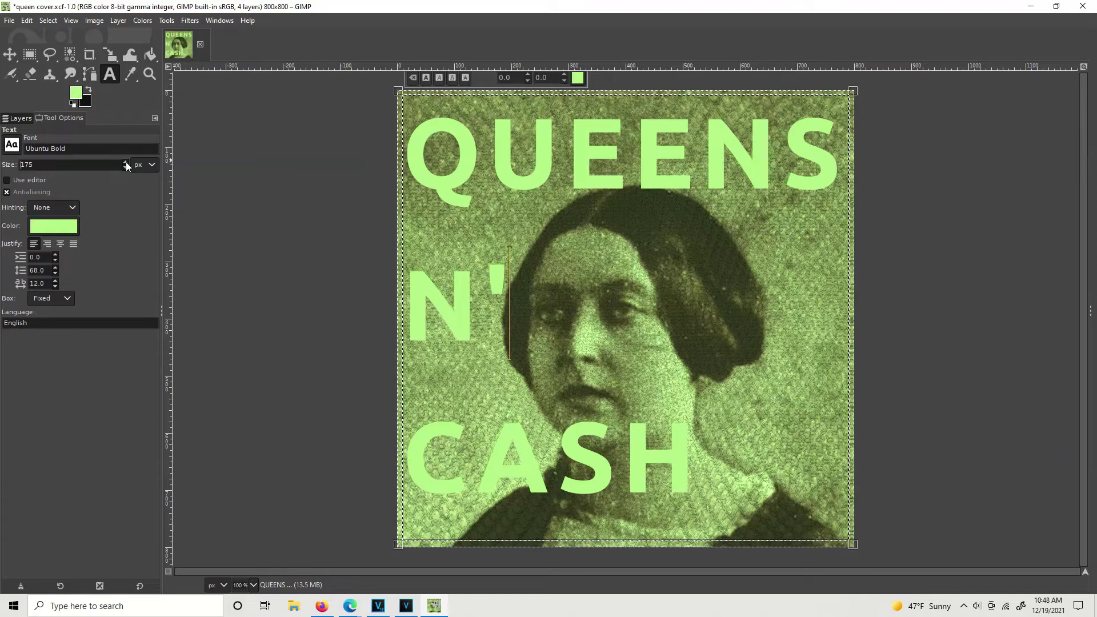
pyautogui.click(125, 162)
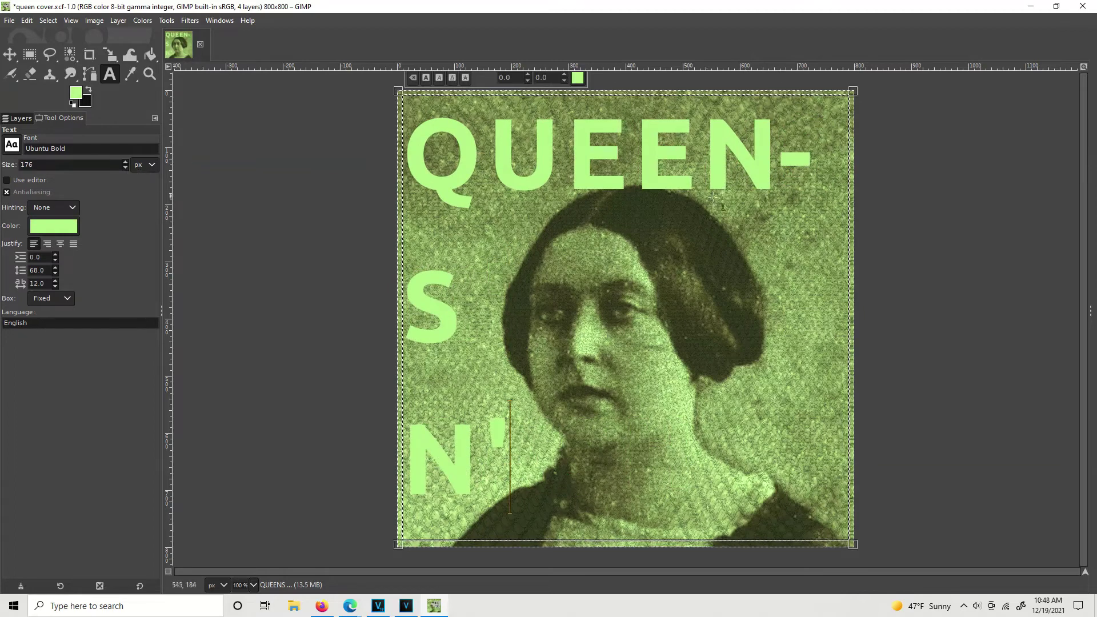
pyautogui.moveTo(857, 206); pyautogui.dragTo(862, 207)
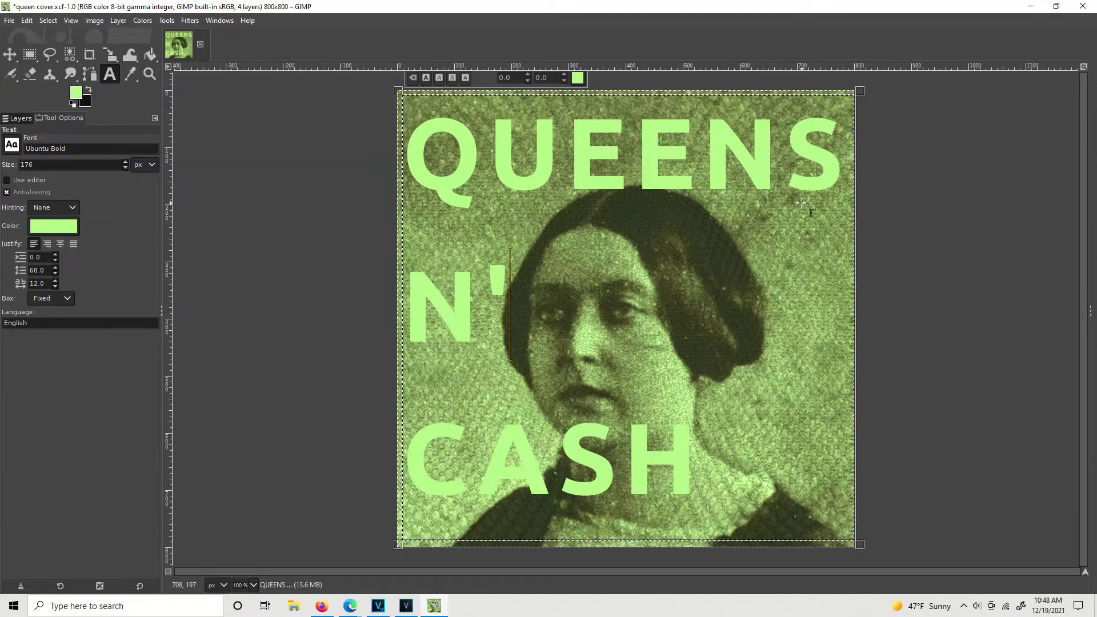
pyautogui.click(125, 162)
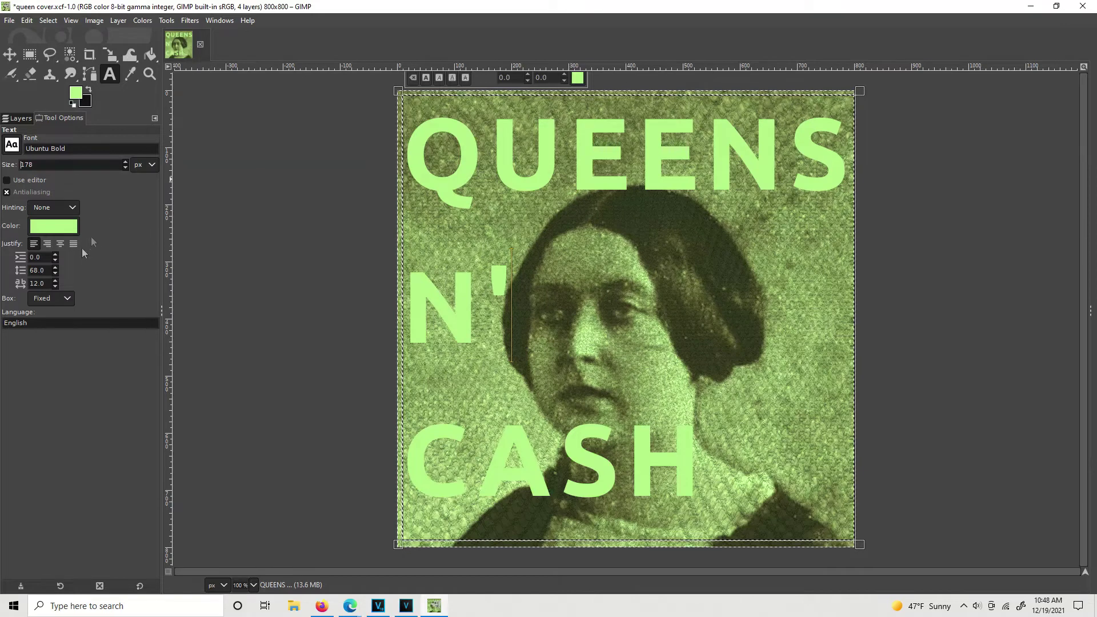
pyautogui.click(55, 273)
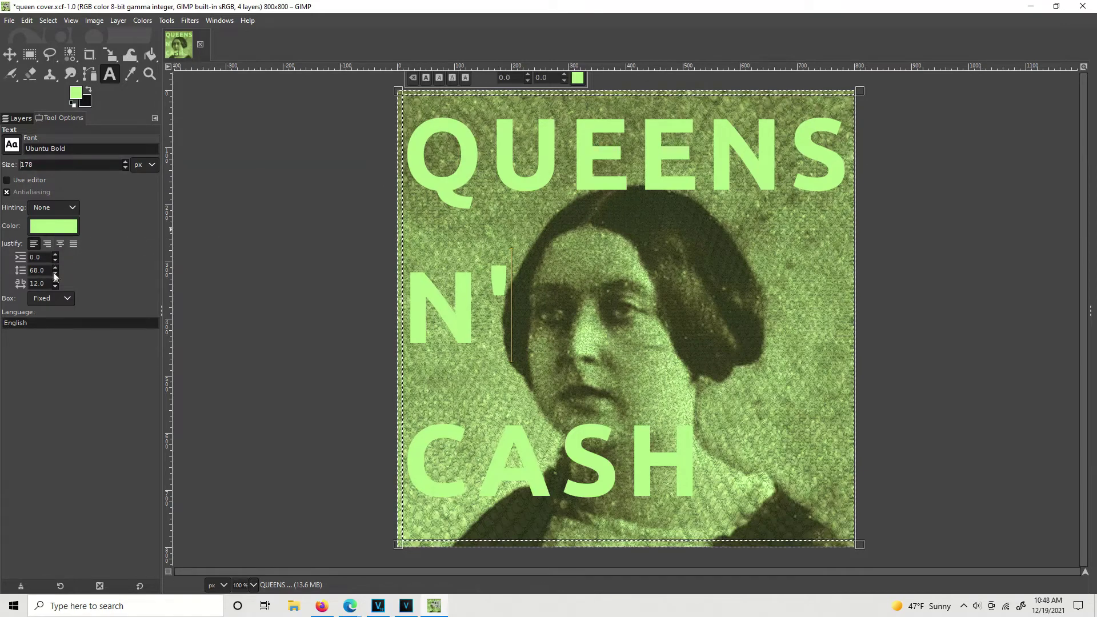
pyautogui.click(55, 273)
pyautogui.click(55, 273)
pyautogui.click(56, 286)
pyautogui.click(55, 281)
pyautogui.click(55, 267)
pyautogui.click(55, 267)
pyautogui.click(54, 266)
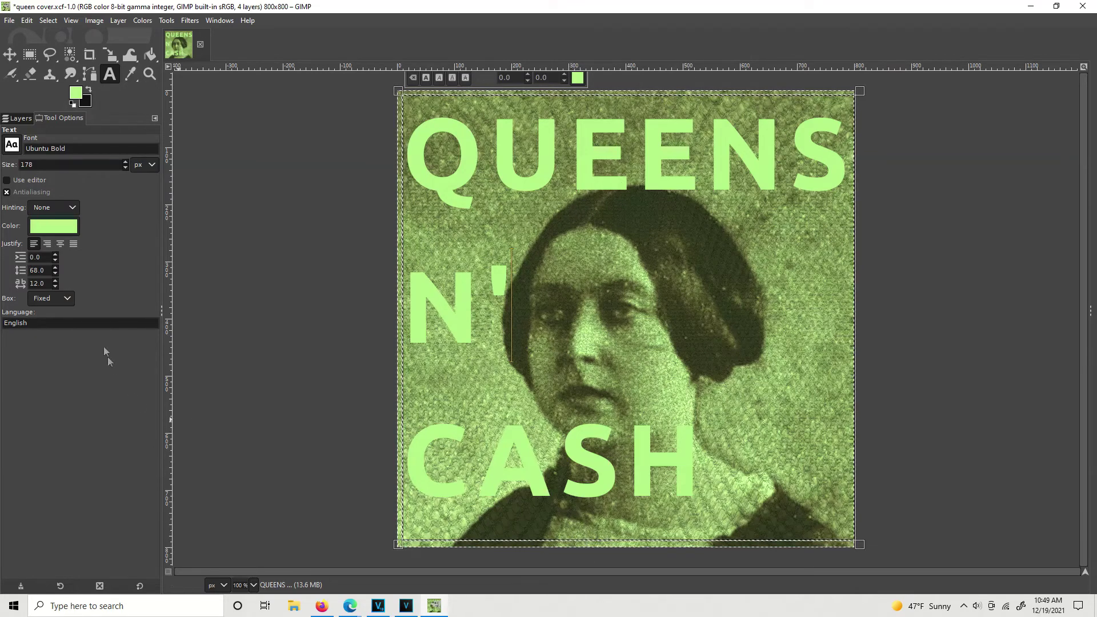
# Set the line spacing of the QUEENS N' CASH text to 86
pyautogui.click(55, 267)
pyautogui.click(55, 268)
pyautogui.click(56, 268)
pyautogui.click(55, 267)
pyautogui.click(55, 267)
pyautogui.click(56, 268)
pyautogui.click(56, 267)
pyautogui.click(55, 267)
pyautogui.click(55, 267)
pyautogui.click(56, 268)
pyautogui.click(55, 267)
pyautogui.click(56, 268)
pyautogui.click(55, 268)
pyautogui.click(55, 268)
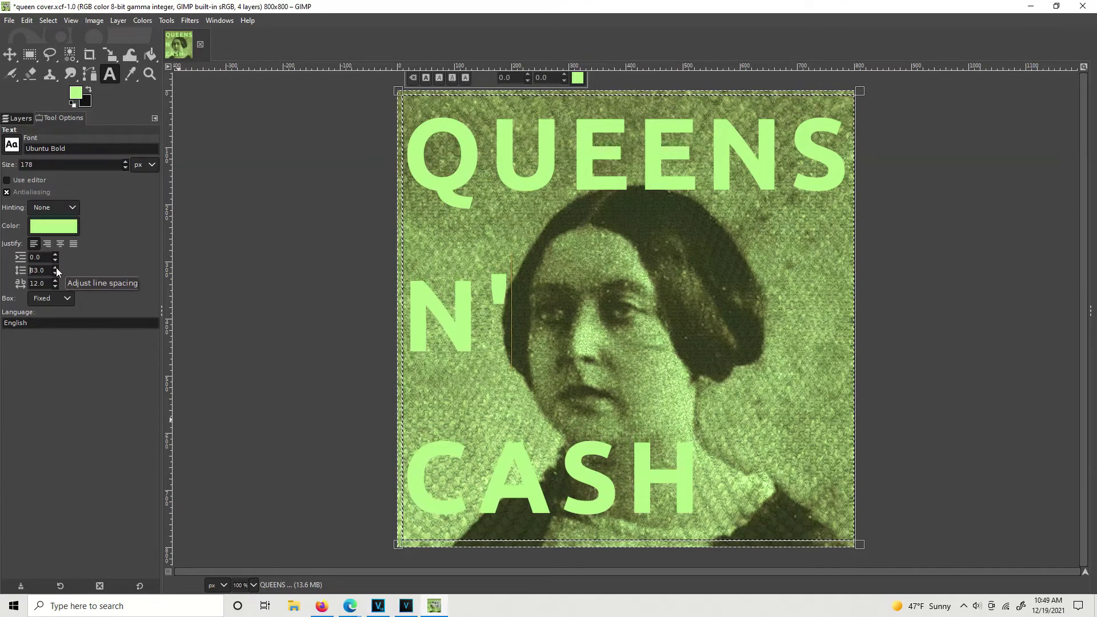
pyautogui.click(55, 268)
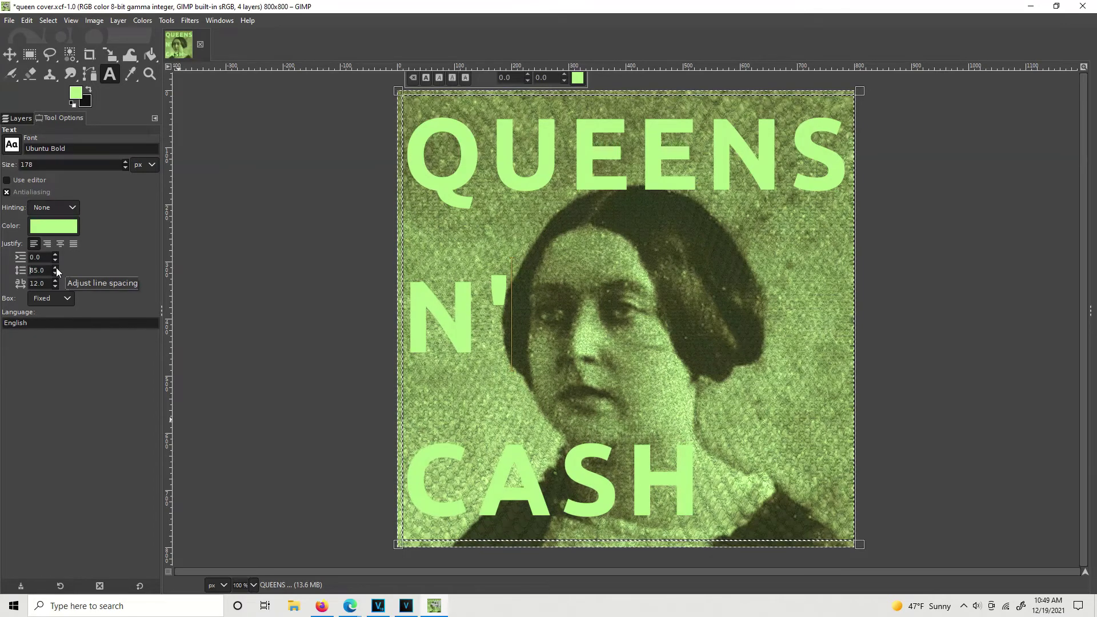
pyautogui.click(56, 268)
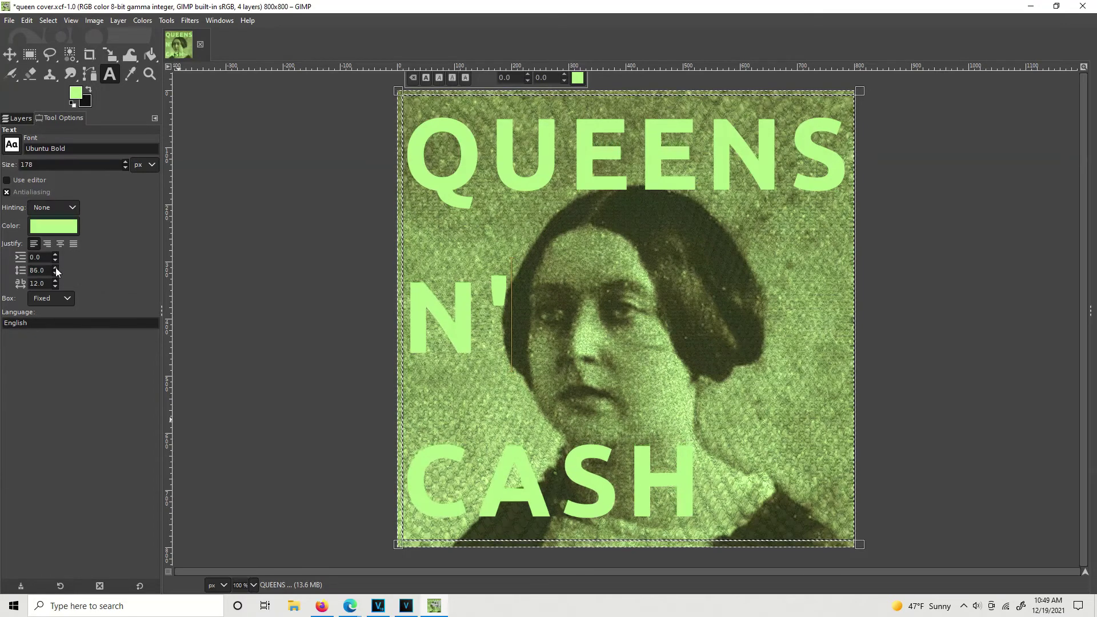
# Increase the line spacing of the QUEENS N' CASH text to 98
pyautogui.click(55, 268)
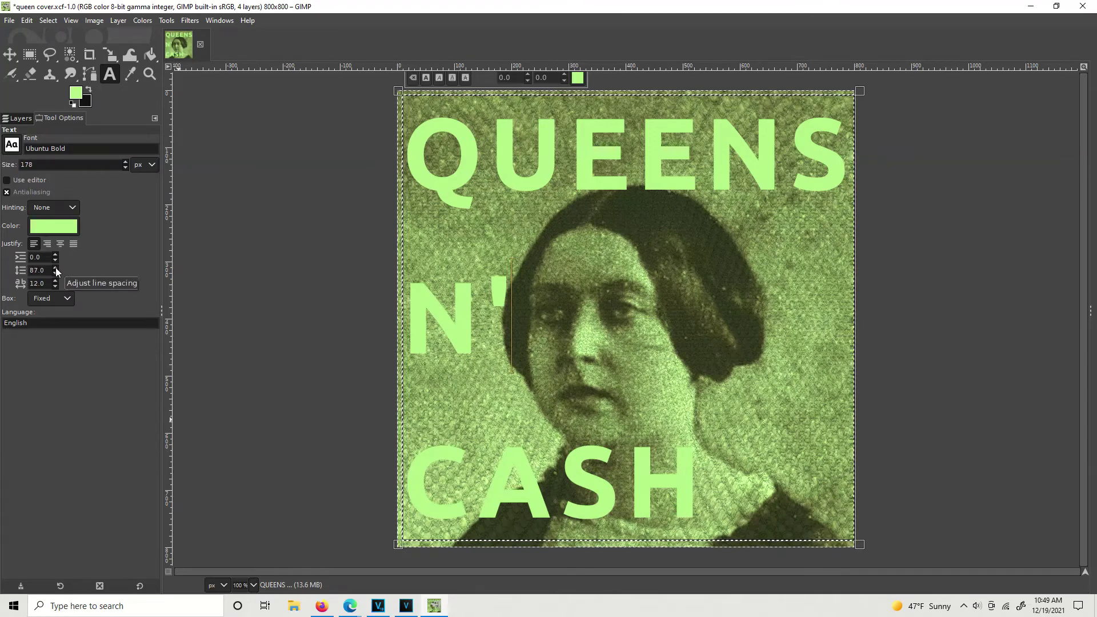
pyautogui.click(56, 267)
pyautogui.click(56, 267)
pyautogui.click(56, 268)
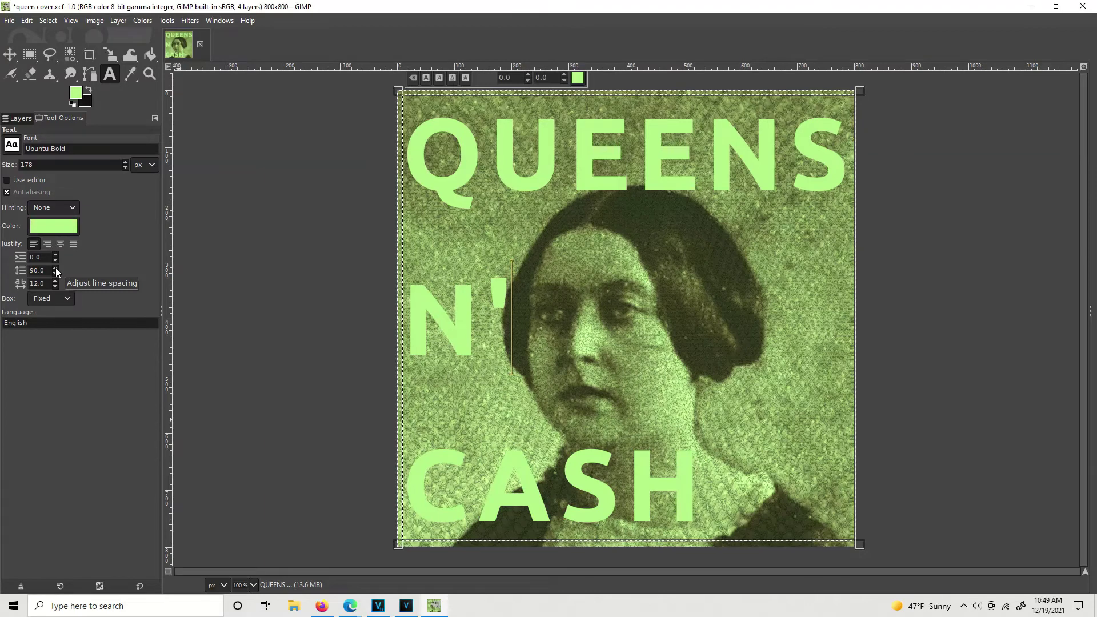
pyautogui.click(56, 268)
pyautogui.click(56, 268)
pyautogui.click(56, 267)
pyautogui.click(56, 268)
pyautogui.click(56, 268)
pyautogui.click(56, 267)
pyautogui.click(56, 268)
pyautogui.click(56, 268)
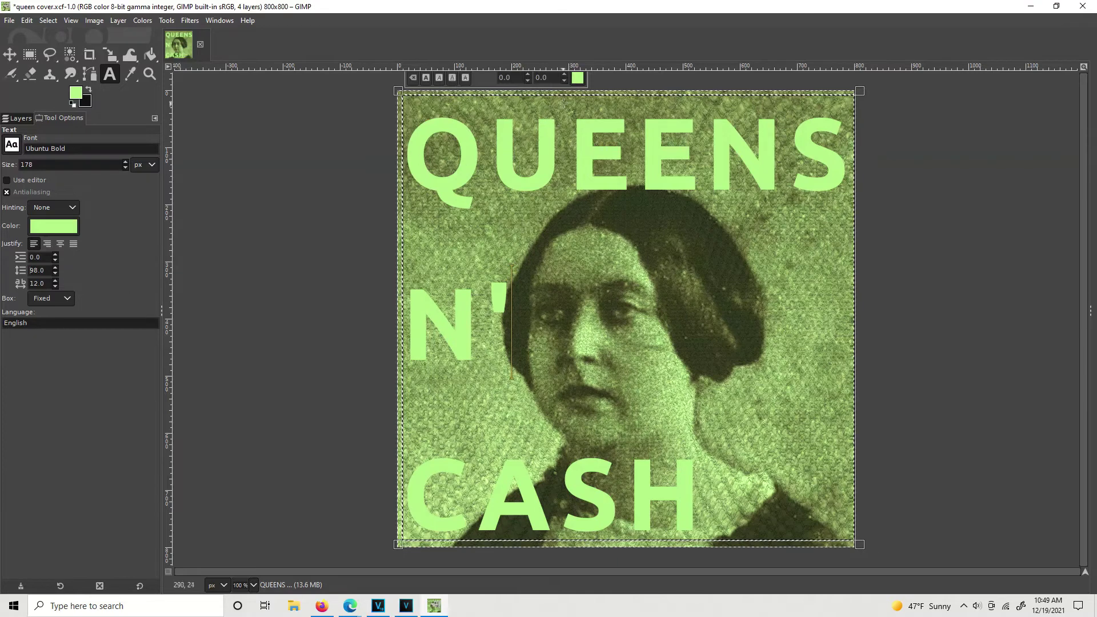
# Extend the text box slightly above the canvas's upper edge and set the text's line spacing to 104
pyautogui.moveTo(587, 93); pyautogui.dragTo(601, 86)
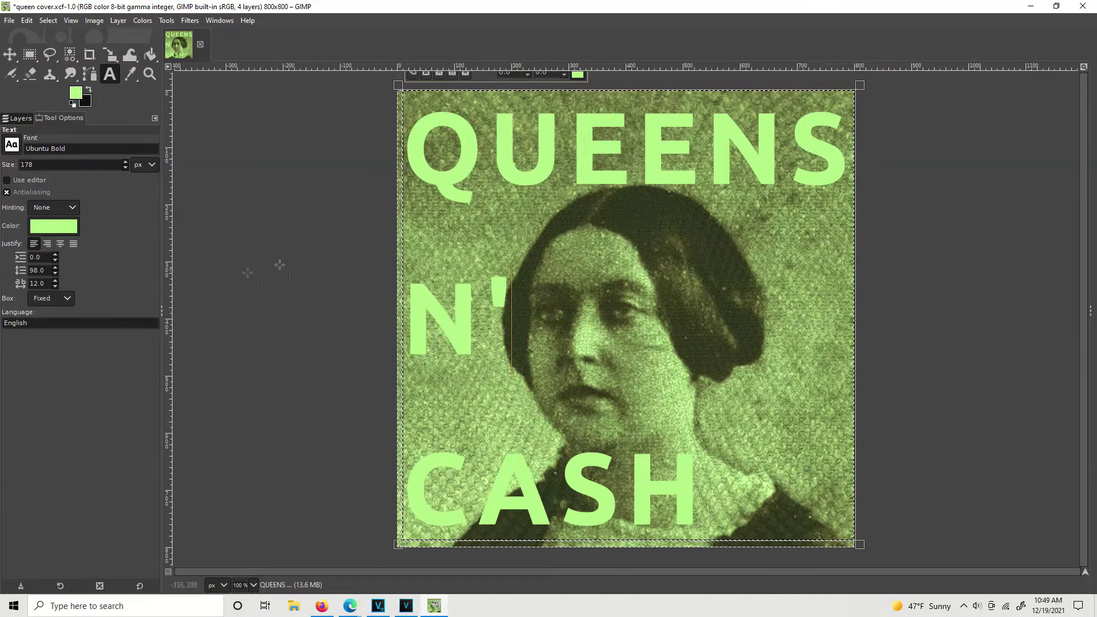
pyautogui.click(56, 268)
pyautogui.click(55, 267)
pyautogui.click(56, 266)
pyautogui.click(56, 266)
pyautogui.click(56, 266)
pyautogui.click(55, 267)
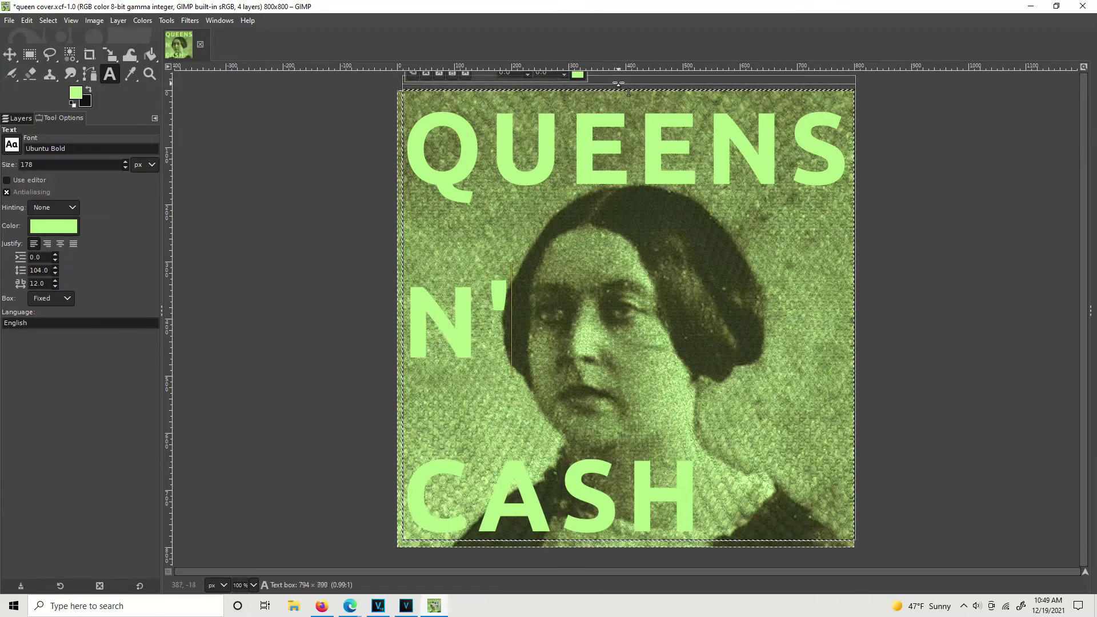
# Raise the text box's upper edge a little more, set the line spacing to 110, and finish editing by selecting the bg layer
pyautogui.moveTo(611, 89); pyautogui.dragTo(619, 83)
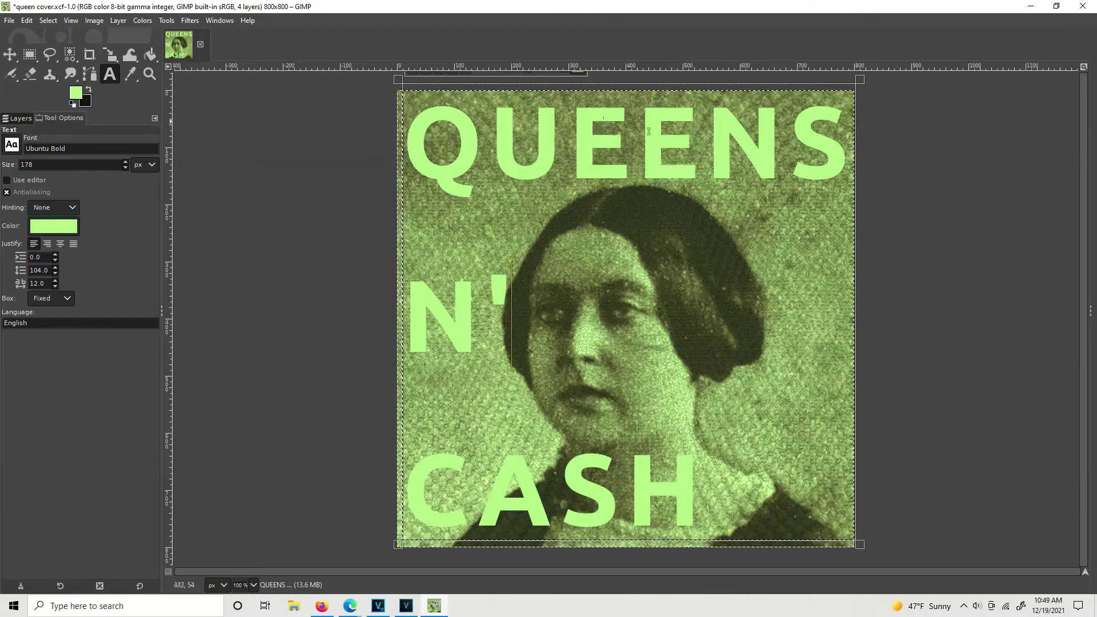
pyautogui.click(56, 268)
pyautogui.click(55, 268)
pyautogui.click(56, 268)
pyautogui.click(55, 268)
pyautogui.click(56, 268)
pyautogui.click(55, 268)
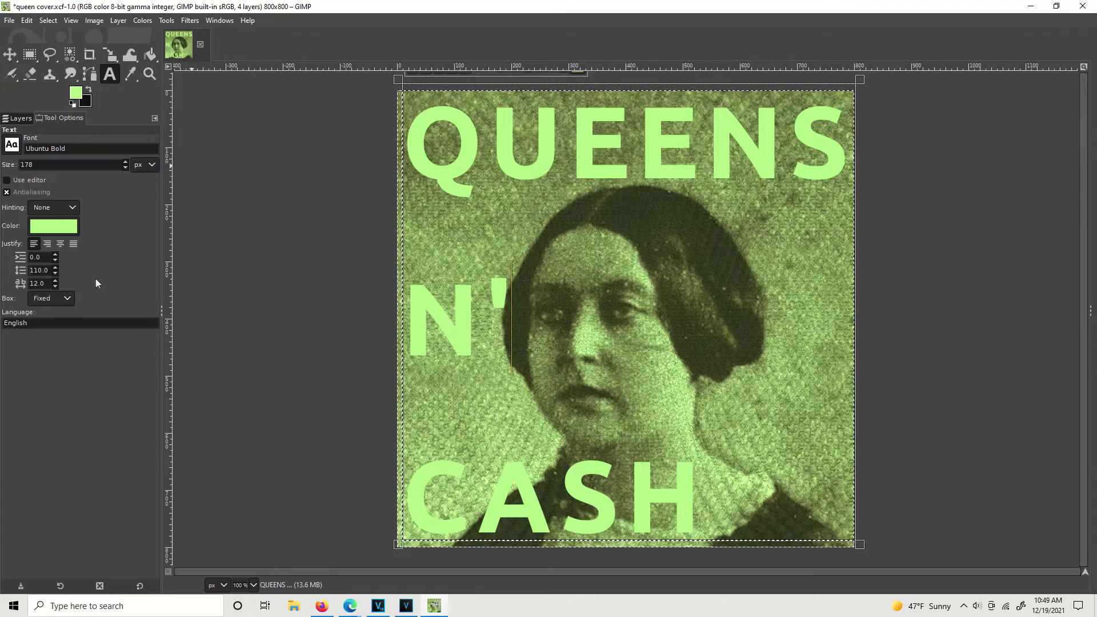
pyautogui.click(21, 118)
pyautogui.click(63, 246)
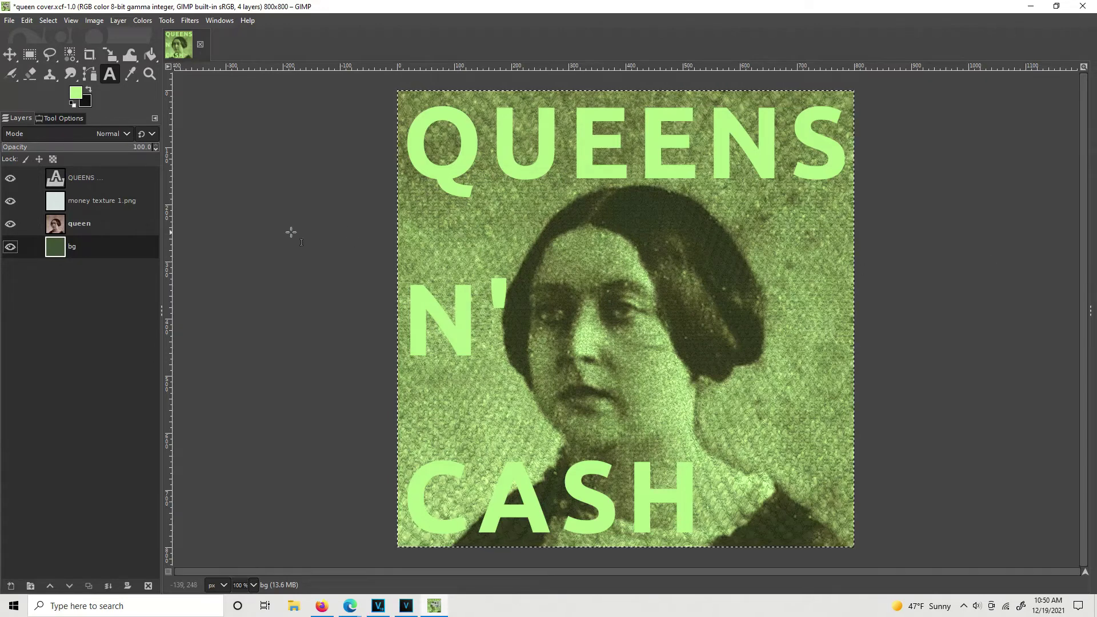
# Create a transparent 800 × 800 px layer named TOP TEXTURE directly above the QUEENS N' CASH text layer
pyautogui.click(61, 175)
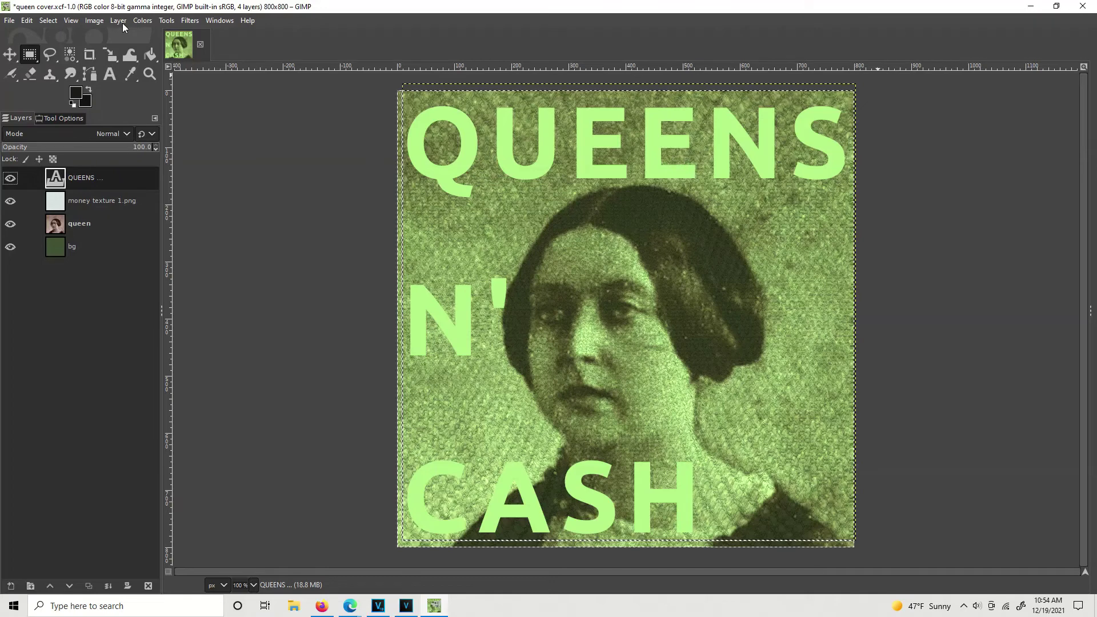
pyautogui.click(119, 21)
pyautogui.click(128, 32)
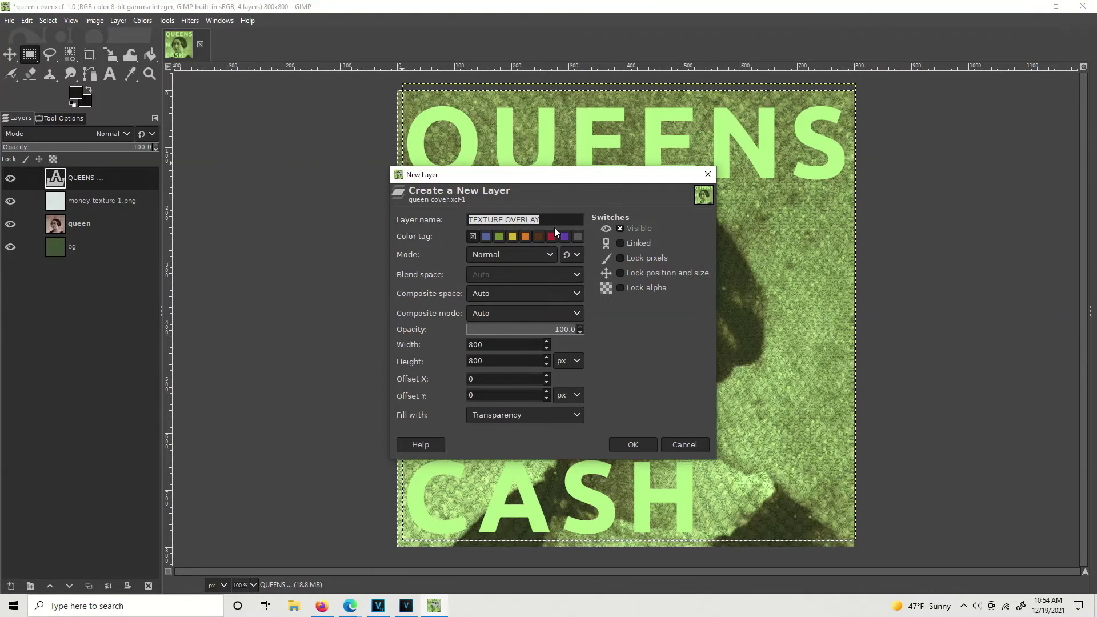
pyautogui.write('TEXTURE')
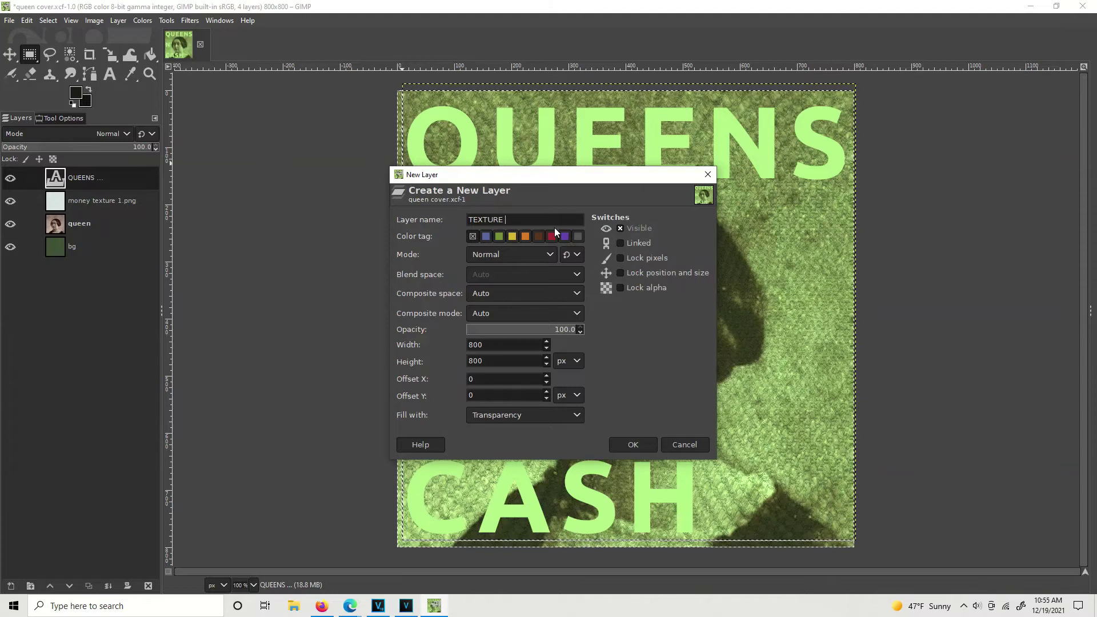
pyautogui.press('Home')
pyautogui.write('TOP')
pyautogui.click(633, 445)
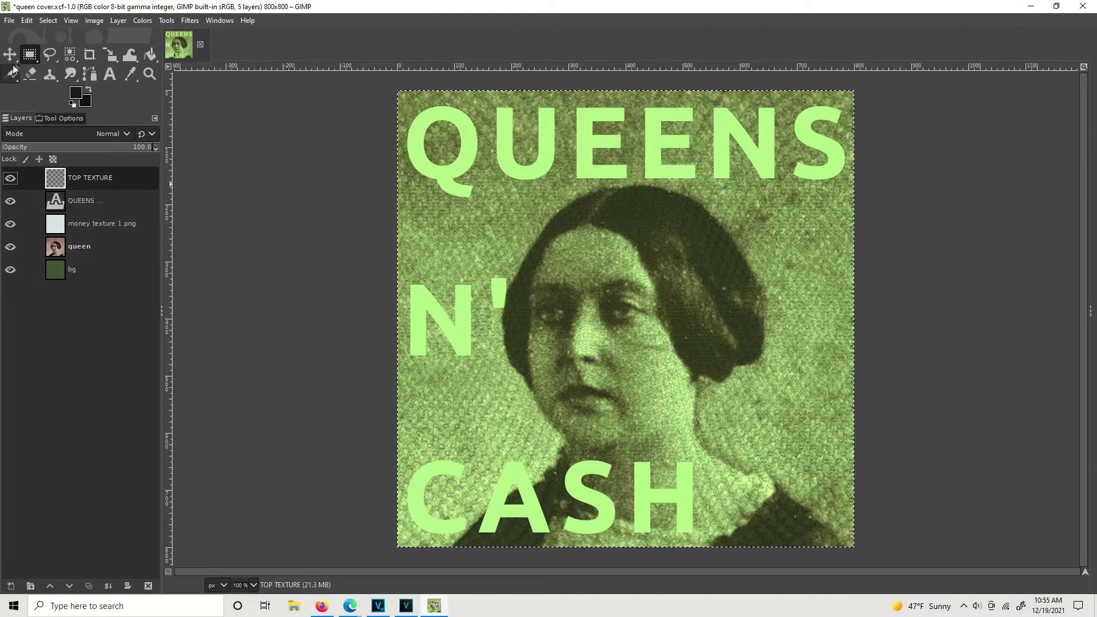
# Open texture 2.jpg from the desktop as a new layer above TOP TEXTURE
pyautogui.click(10, 21)
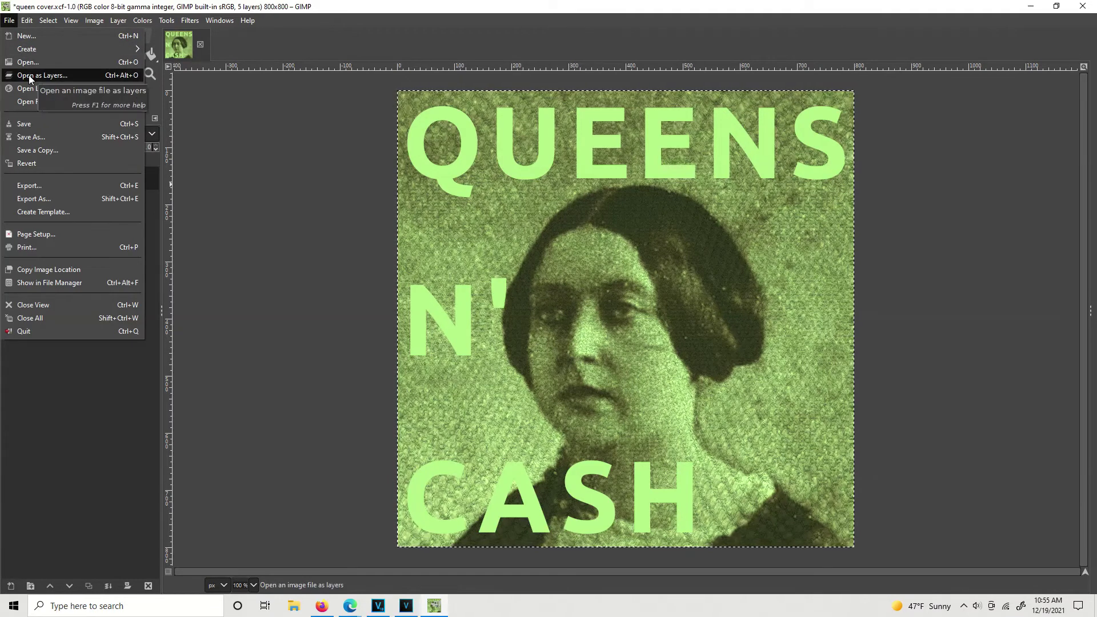
pyautogui.click(28, 75)
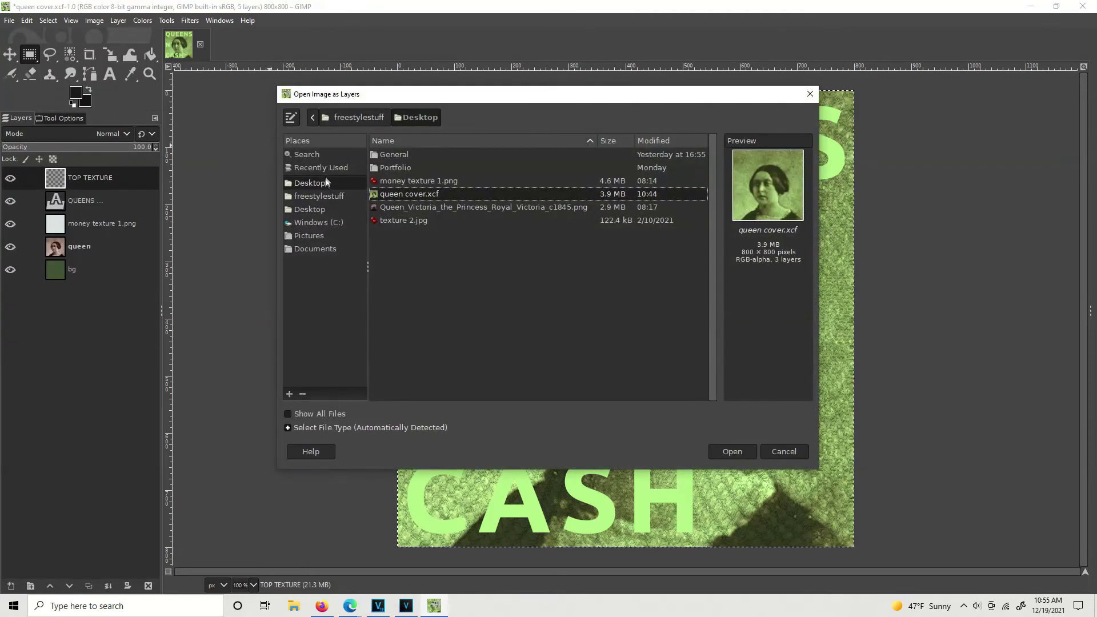
pyautogui.click(406, 221)
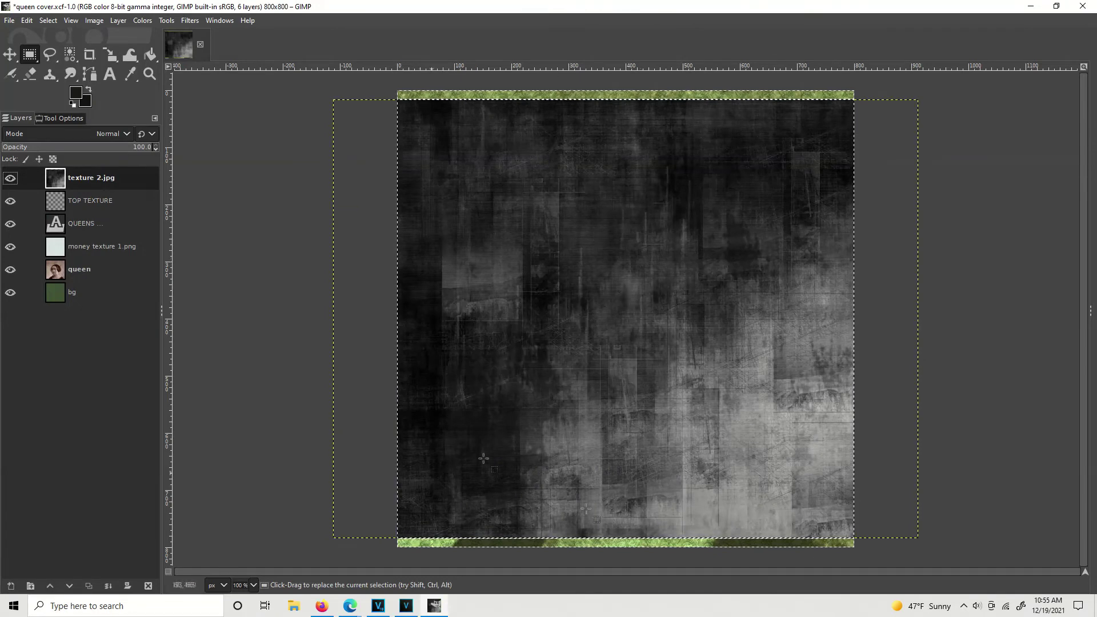
# Scale the texture 2.jpg layer proportionally to a height of 800 px so it covers the full canvas height
pyautogui.rightClick(62, 179)
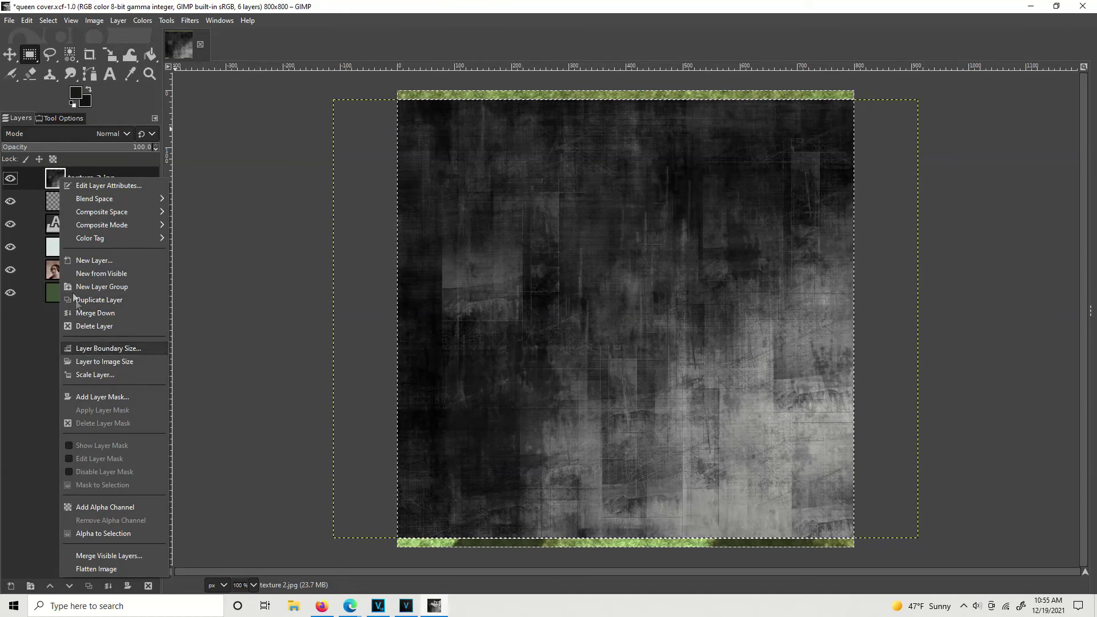
pyautogui.click(53, 191)
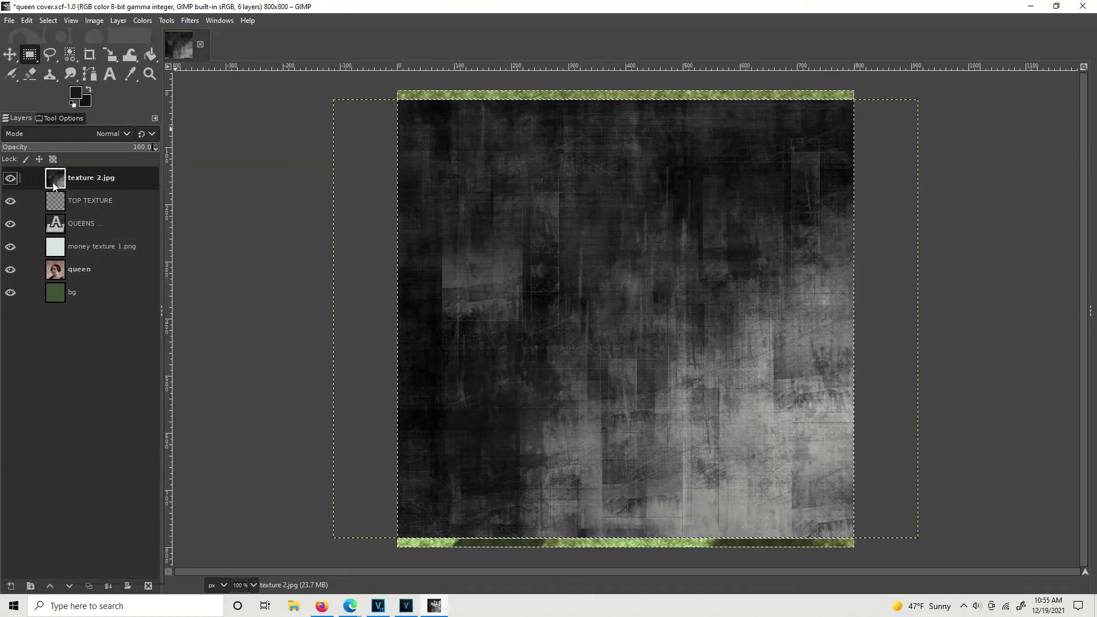
pyautogui.rightClick(54, 190)
pyautogui.click(91, 379)
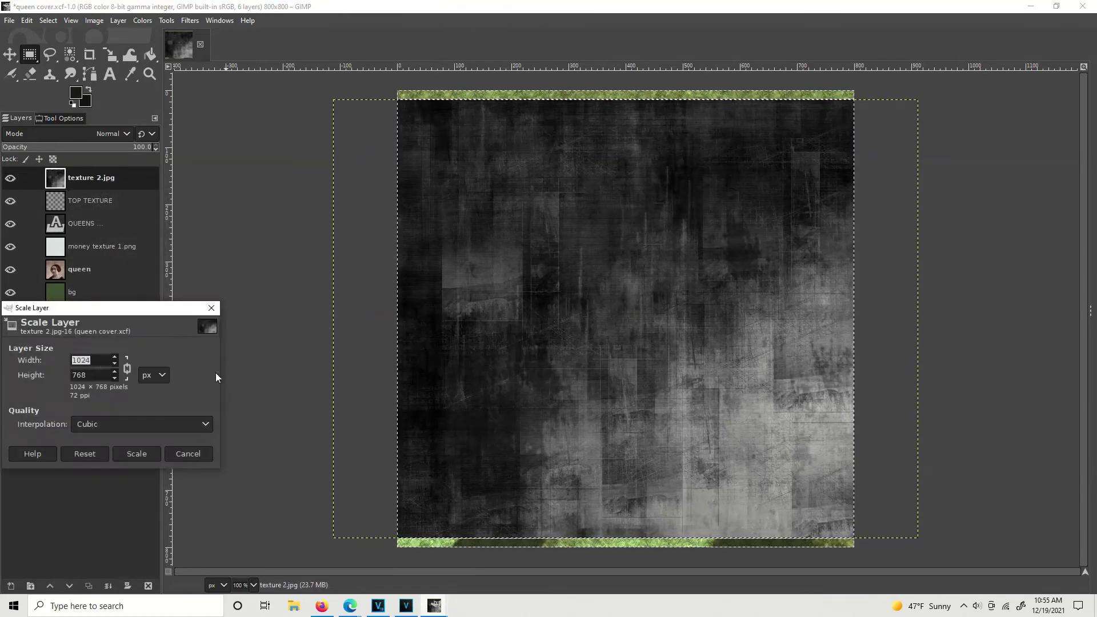
pyautogui.moveTo(129, 313); pyautogui.dragTo(237, 320)
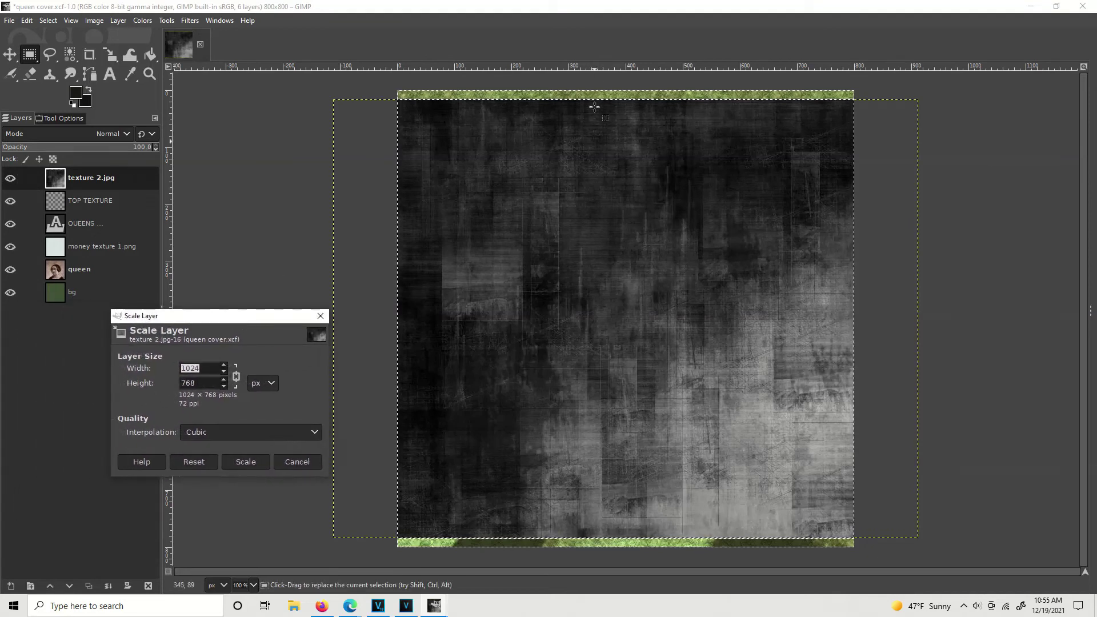
pyautogui.doubleClick(206, 387)
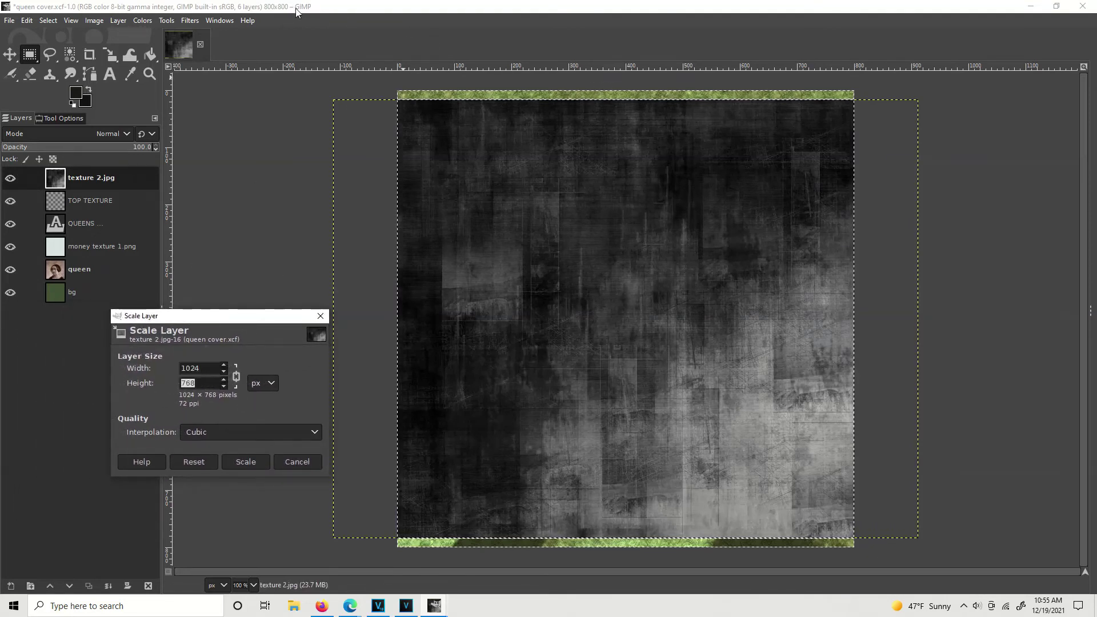
pyautogui.write('800')
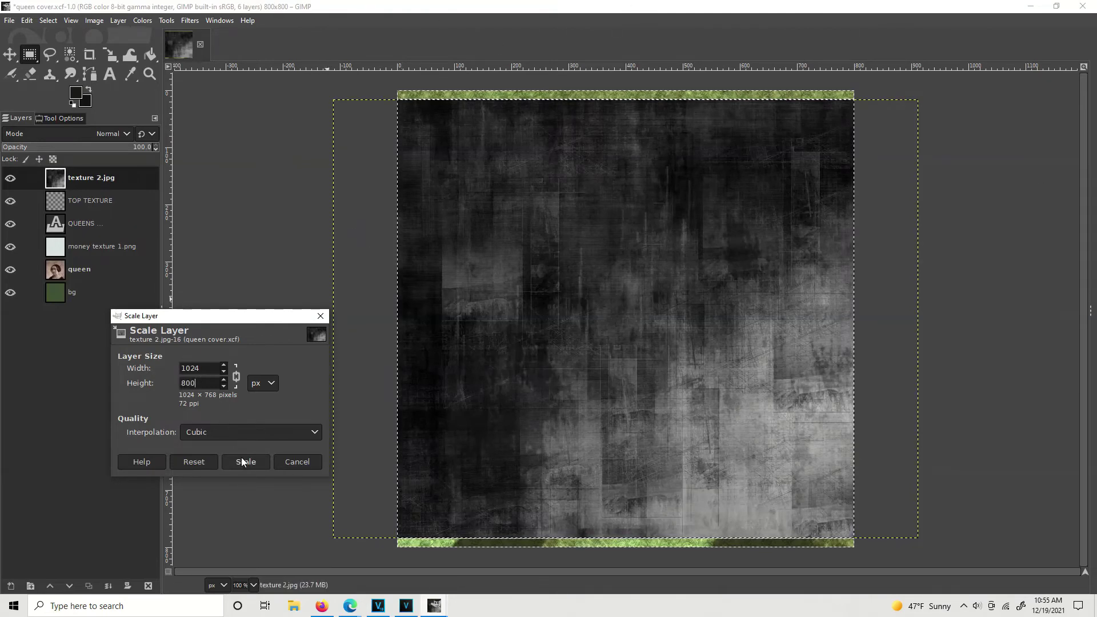
pyautogui.press('Return')
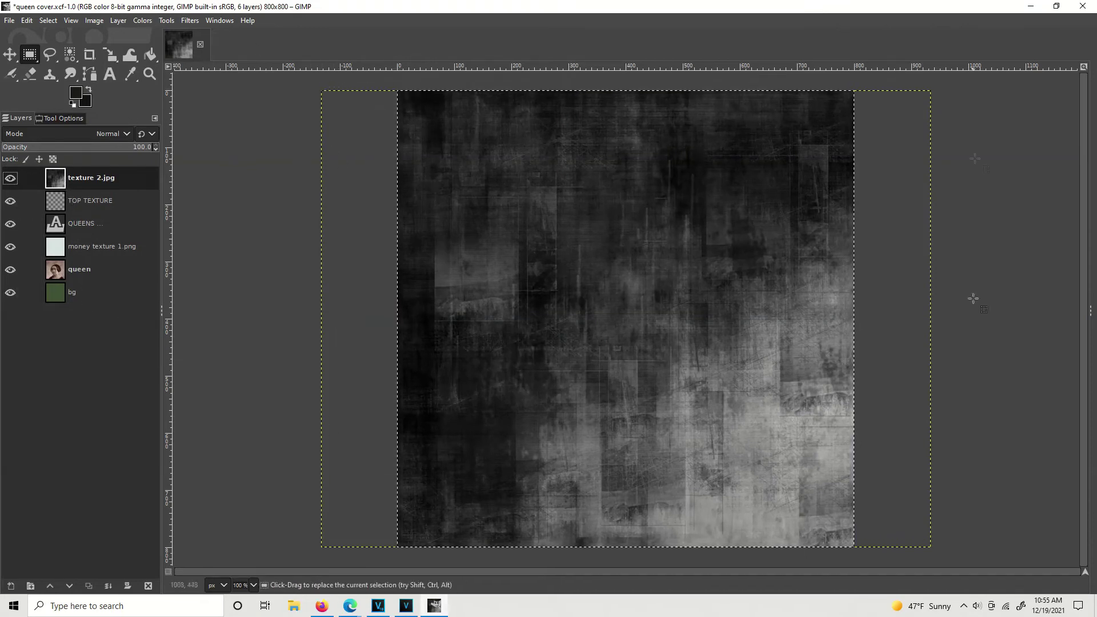
# Resize the texture 2.jpg layer to the image size and merge it down into the TOP TEXTURE layer in Normal mode
pyautogui.click(119, 21)
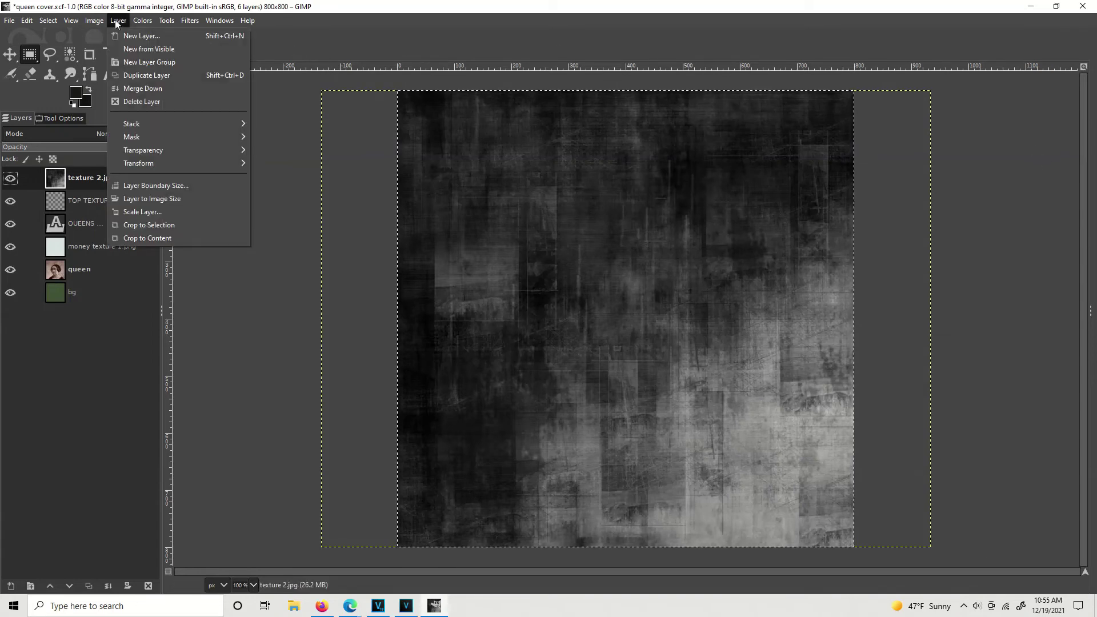
pyautogui.click(156, 199)
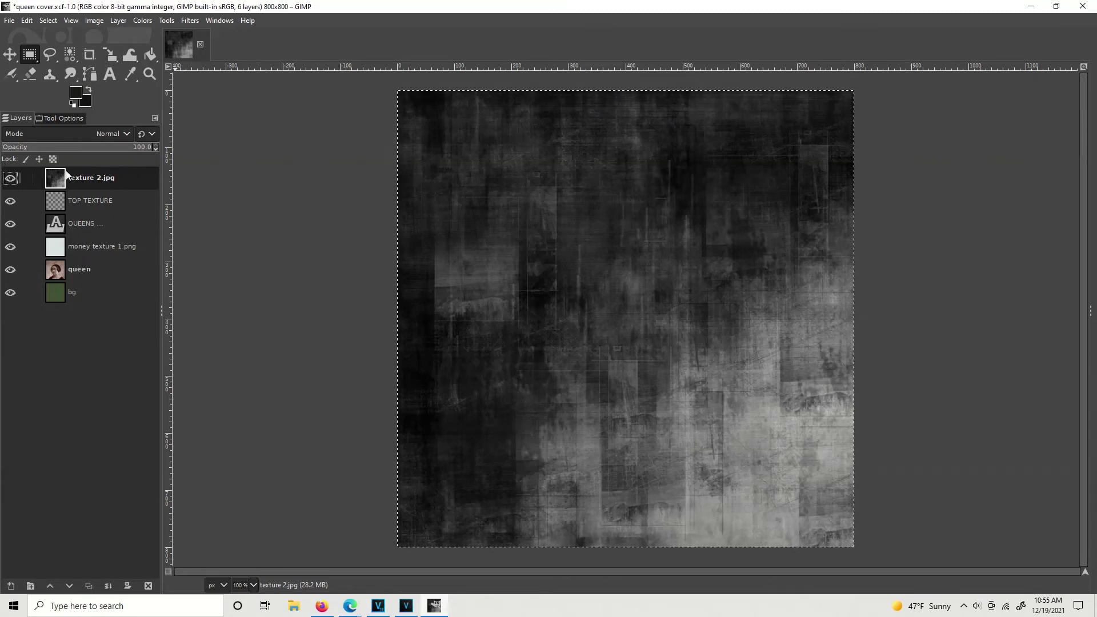
pyautogui.click(111, 133)
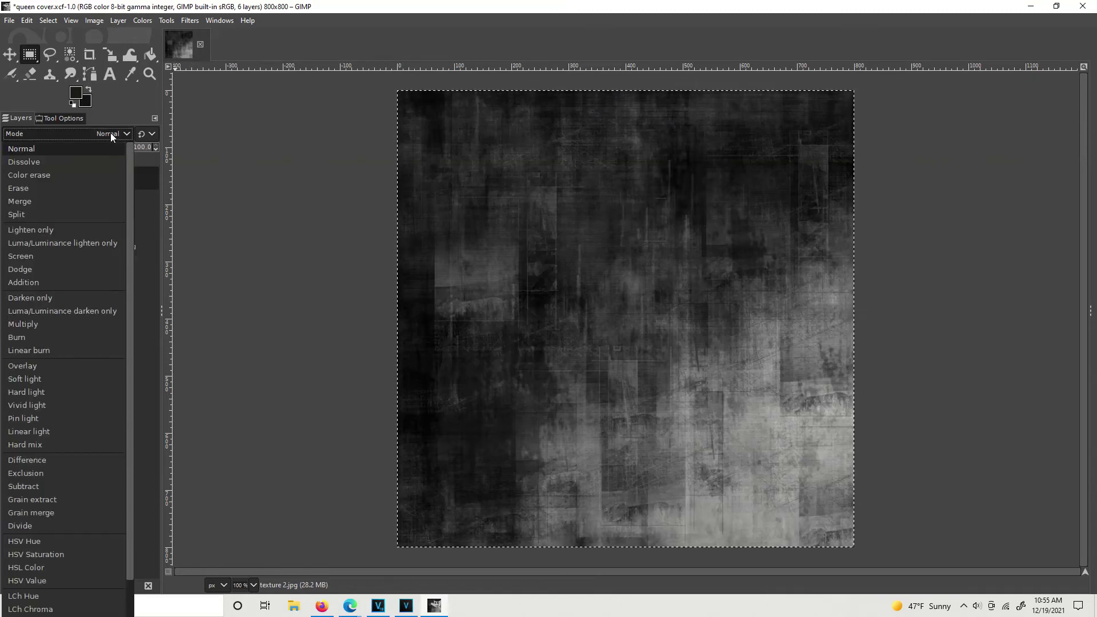
pyautogui.click(76, 152)
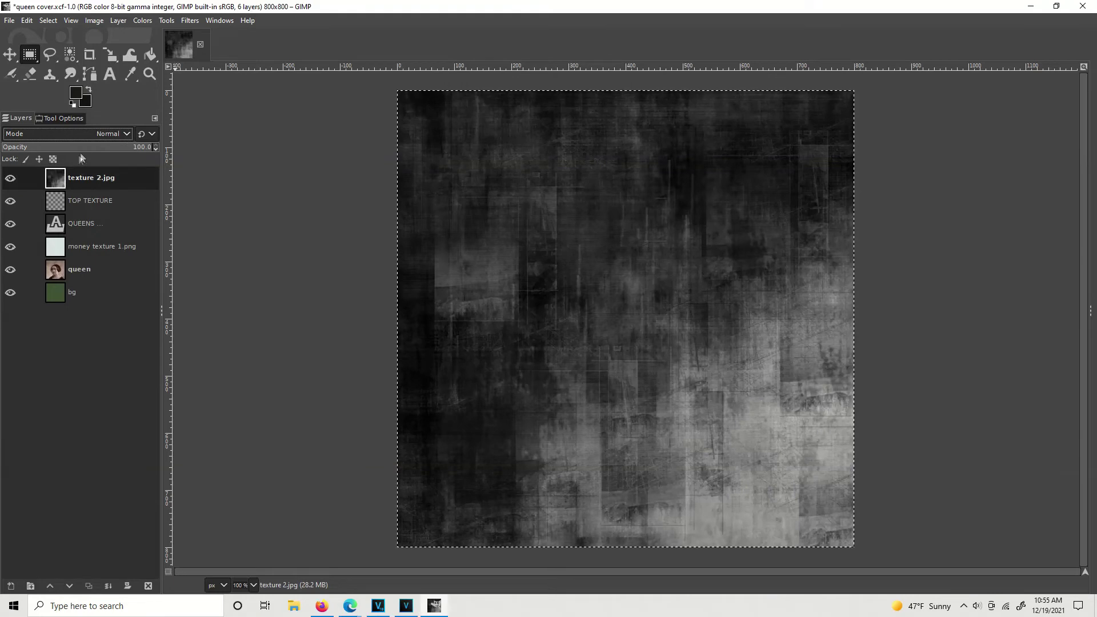
pyautogui.click(98, 135)
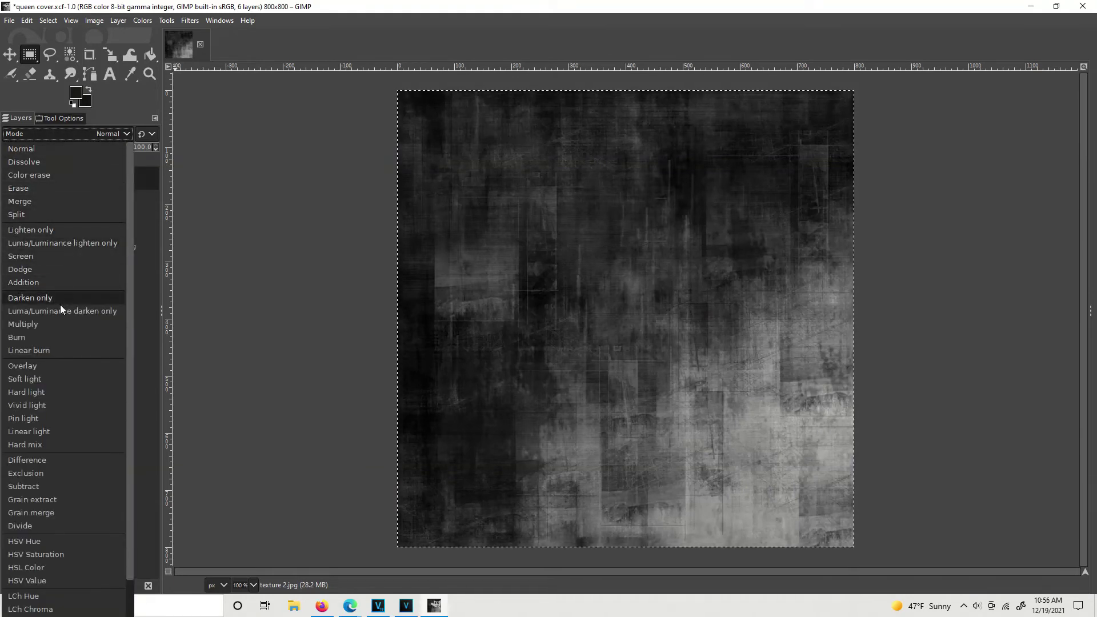
pyautogui.click(45, 149)
pyautogui.rightClick(52, 179)
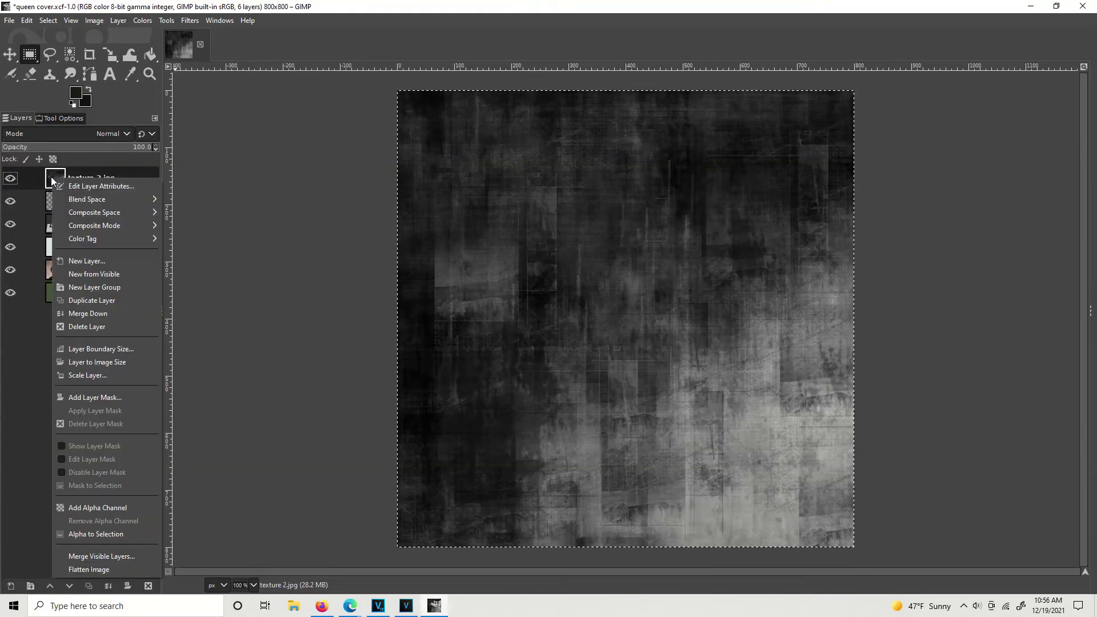
pyautogui.click(98, 314)
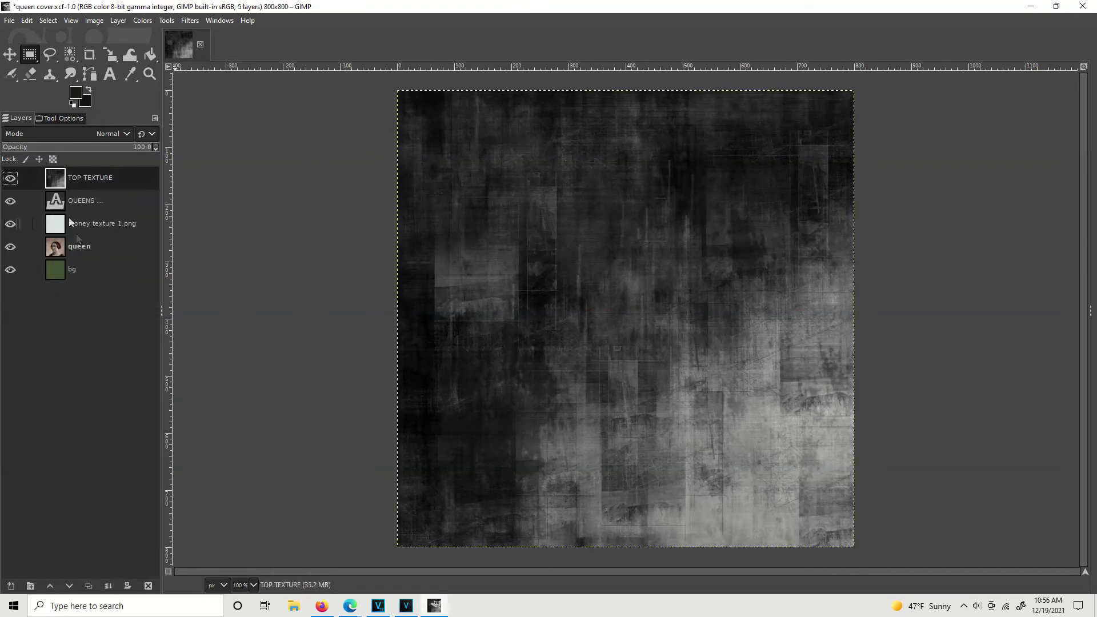
# Compare the image with and without the TOP TEXTURE layer, and set that layer's blend mode to Overlay
pyautogui.click(10, 178)
pyautogui.click(11, 178)
pyautogui.click(112, 134)
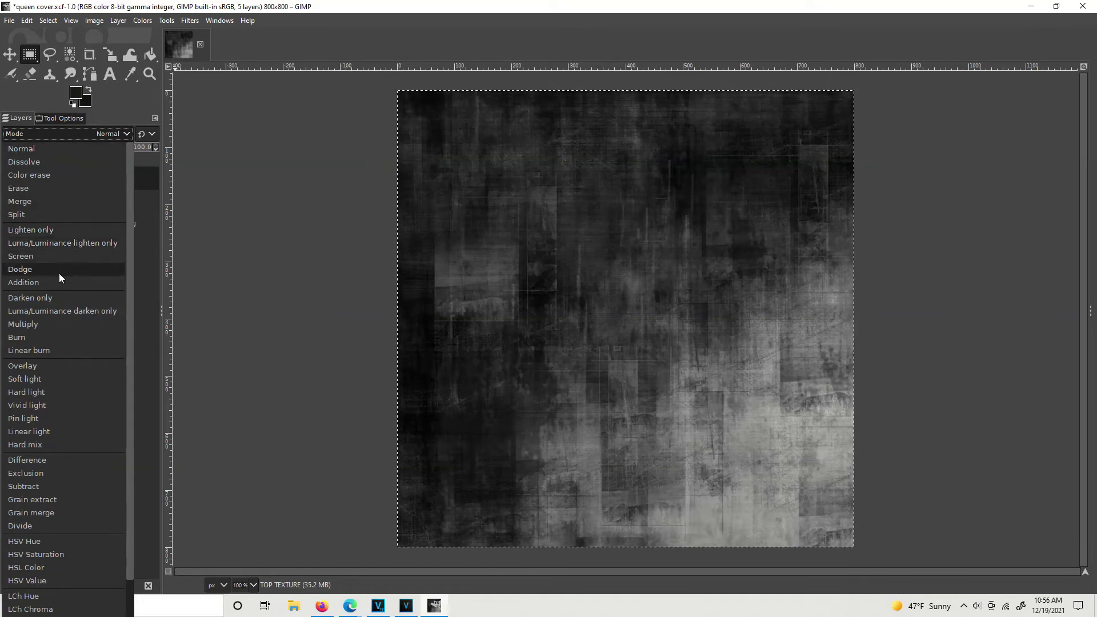
pyautogui.click(63, 366)
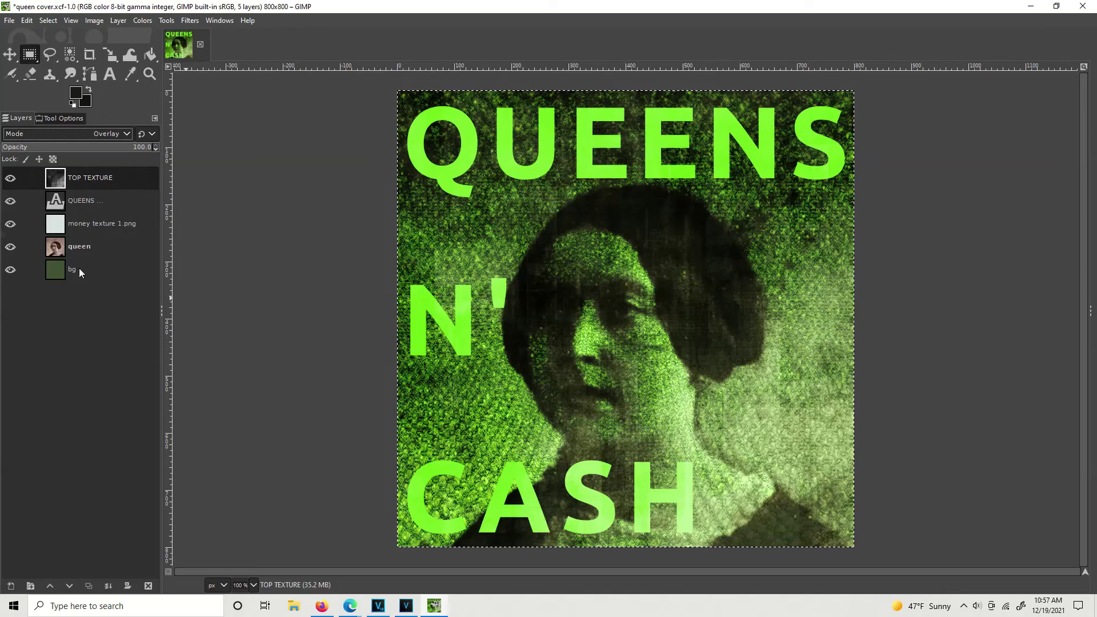
# Lower the opacity of the TOP TEXTURE layer to 70
pyautogui.click(56, 182)
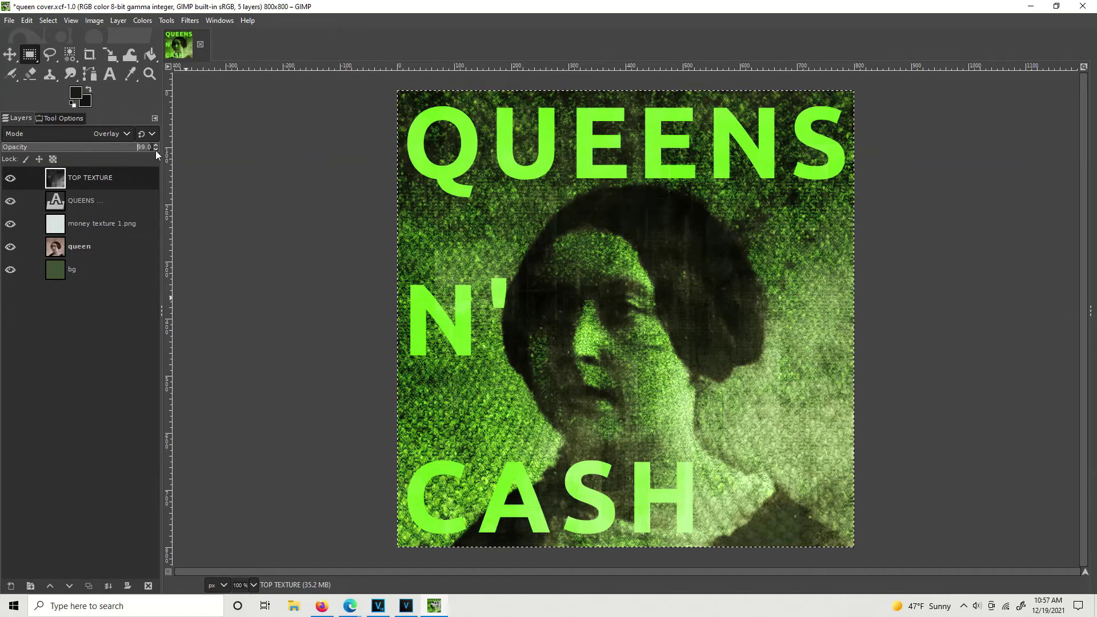
pyautogui.scroll(-13, 155, 150)
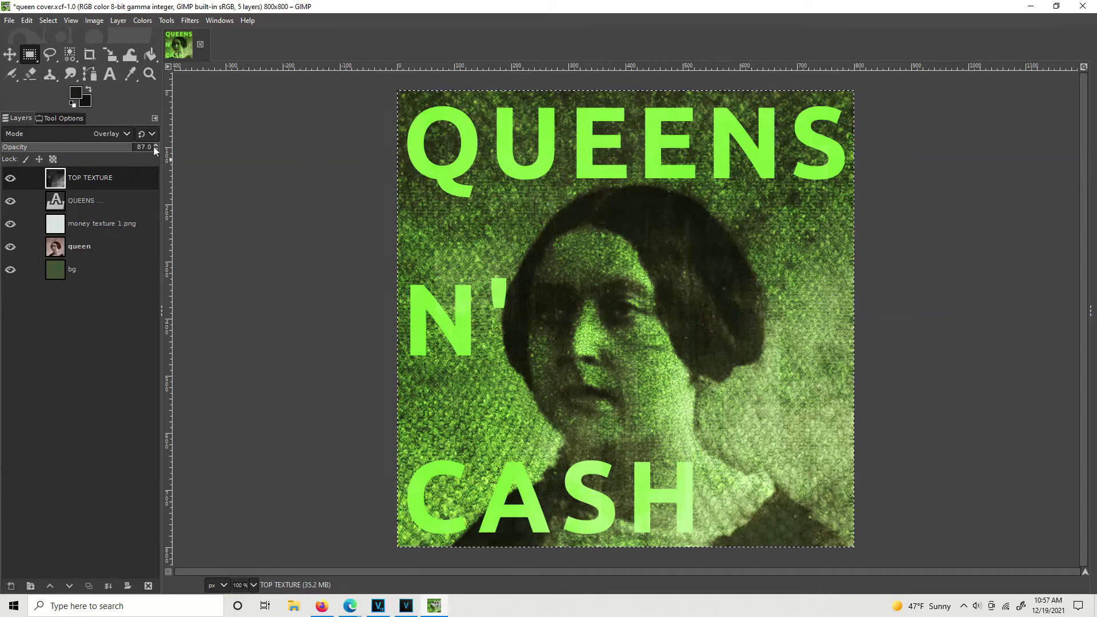
pyautogui.scroll(-9, 155, 150)
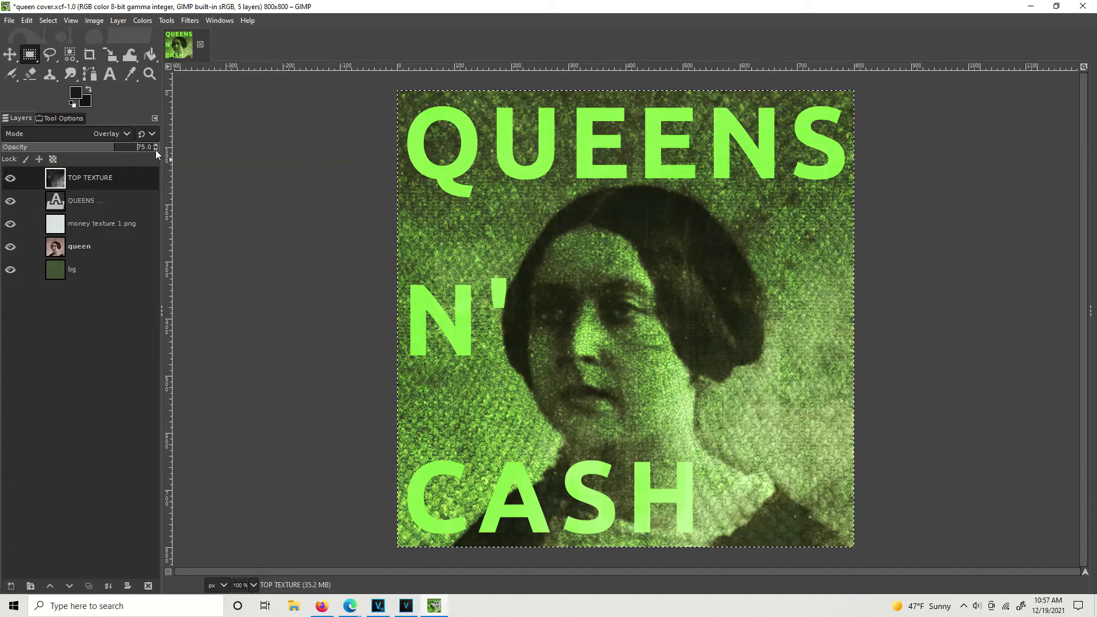
pyautogui.scroll(-5, 155, 150)
pyautogui.scroll(2, 156, 150)
pyautogui.scroll(-4, 155, 150)
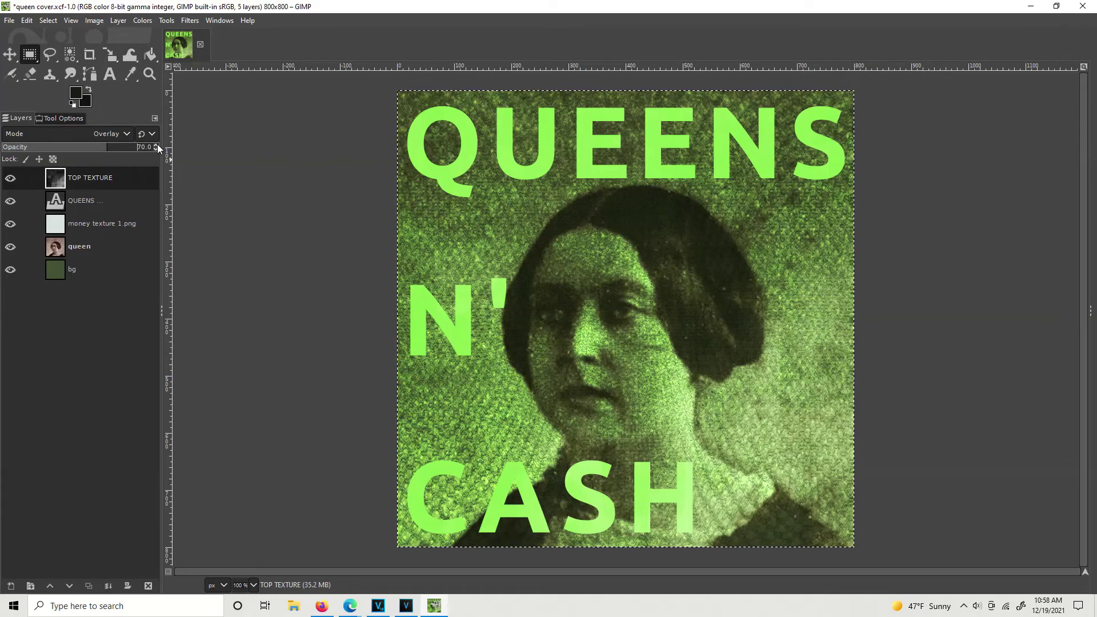
# Raise the TOP TEXTURE layer's opacity to 75 and compare the image with and without the layer
pyautogui.click(156, 144)
pyautogui.click(9, 180)
pyautogui.click(9, 180)
pyautogui.click(9, 180)
pyautogui.click(9, 180)
pyautogui.click(9, 181)
pyautogui.click(10, 181)
pyautogui.click(10, 181)
pyautogui.click(9, 181)
pyautogui.click(9, 180)
pyautogui.click(9, 181)
# Try the Soft light and Multiply blend modes on the TOP TEXTURE layer
pyautogui.click(113, 135)
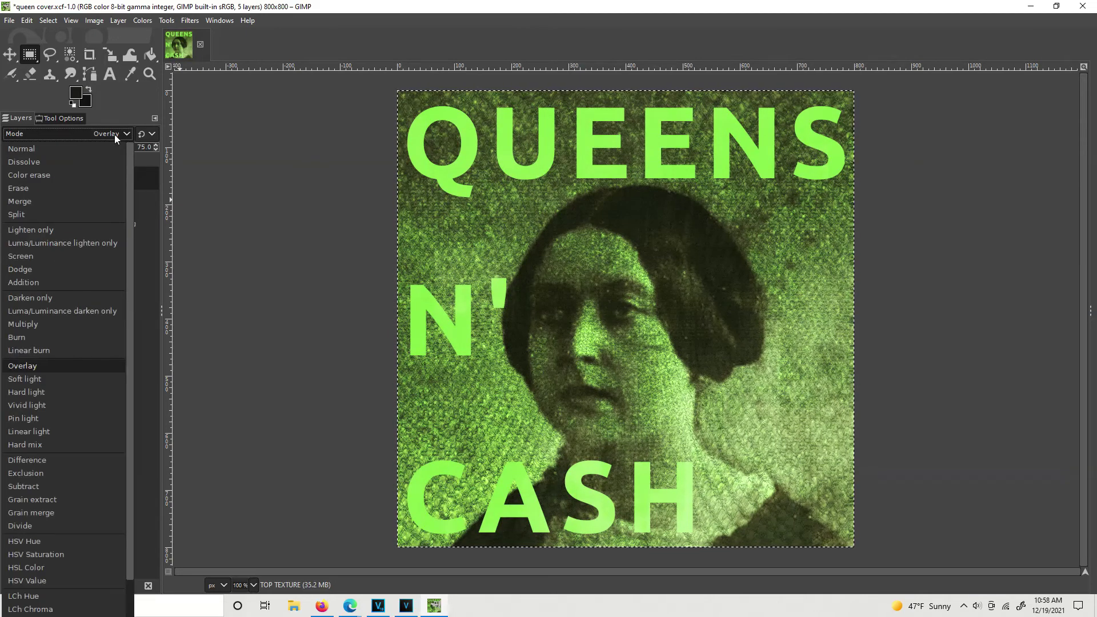
pyautogui.click(57, 380)
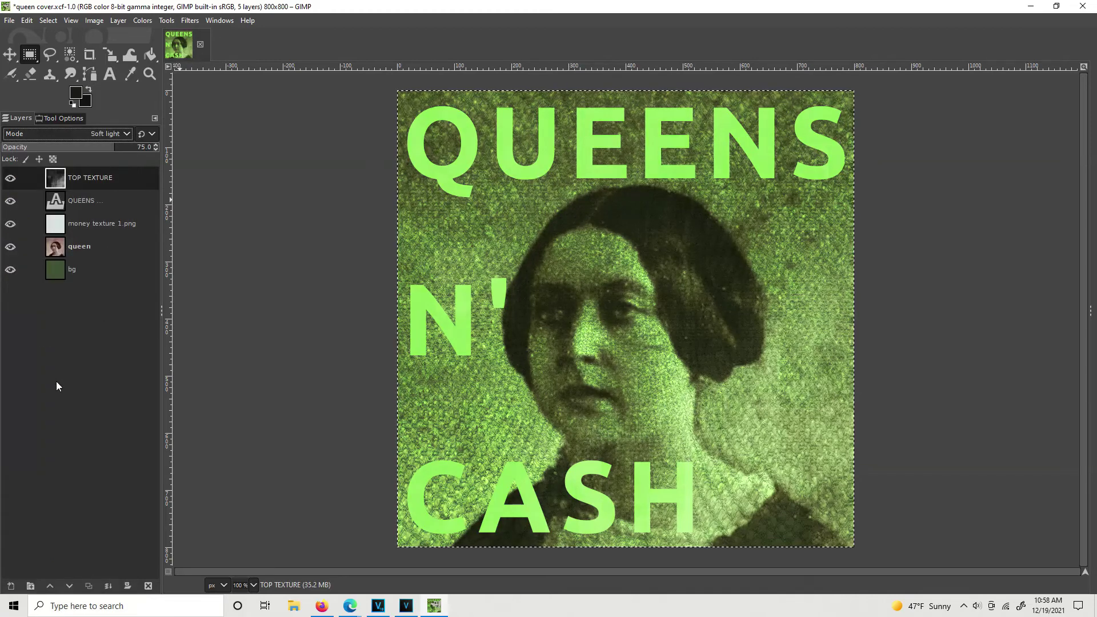
pyautogui.click(86, 134)
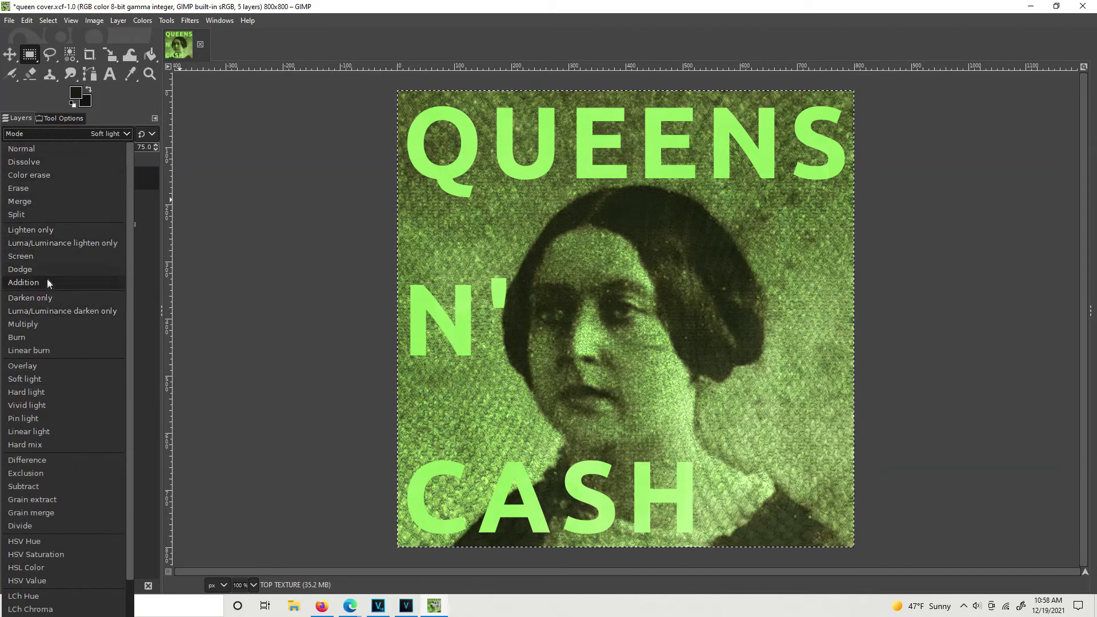
pyautogui.click(46, 324)
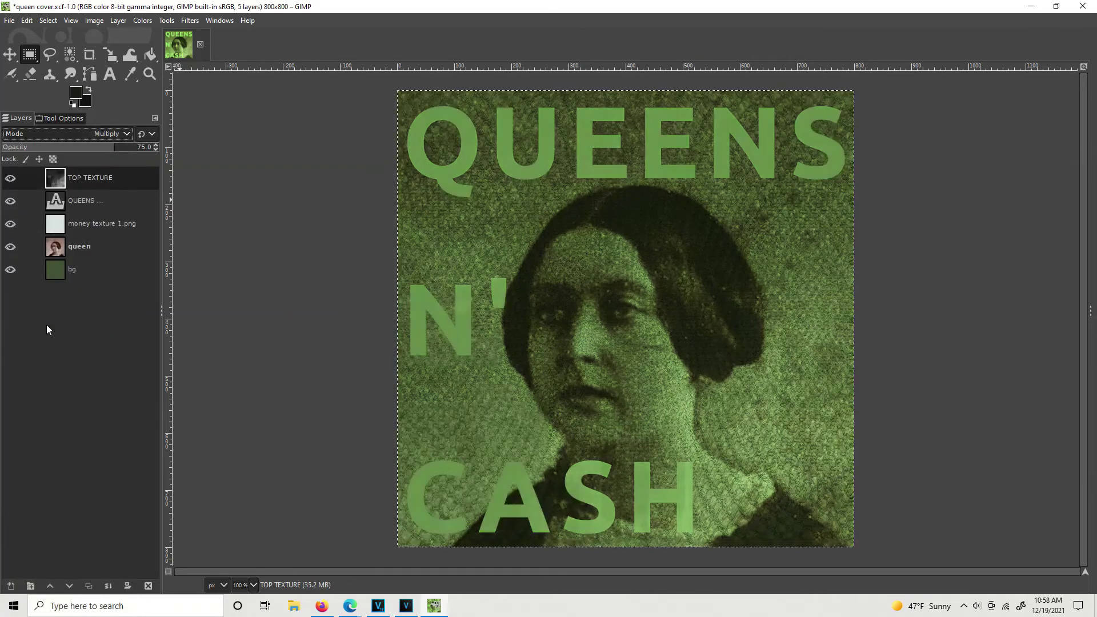
# Set the TOP TEXTURE layer's blend mode to Grain merge and its opacity to 60
pyautogui.click(74, 133)
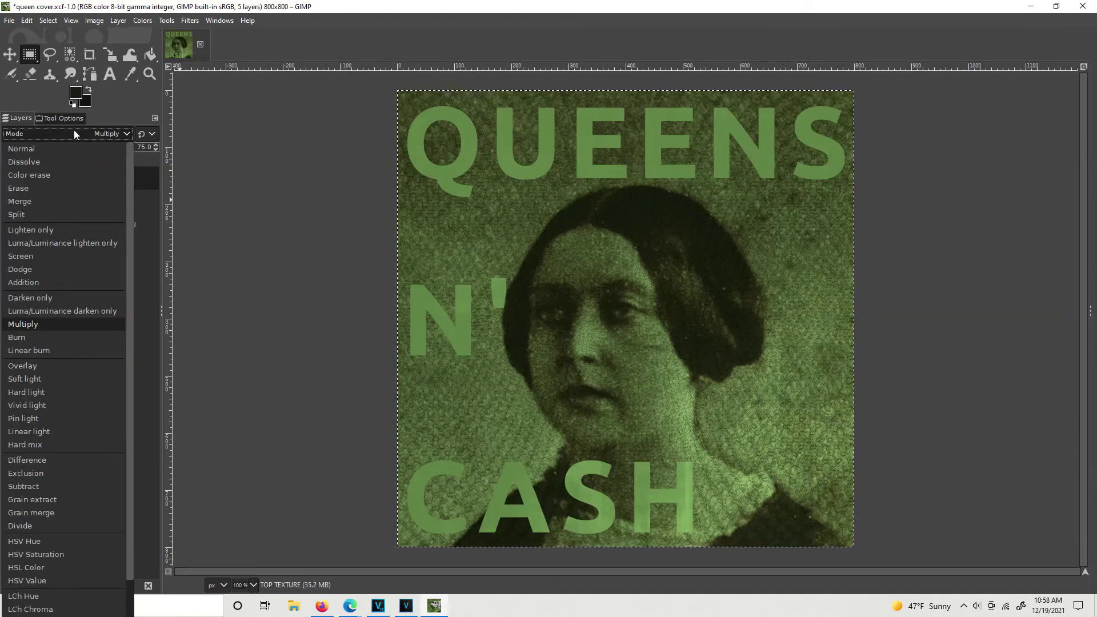
pyautogui.click(47, 512)
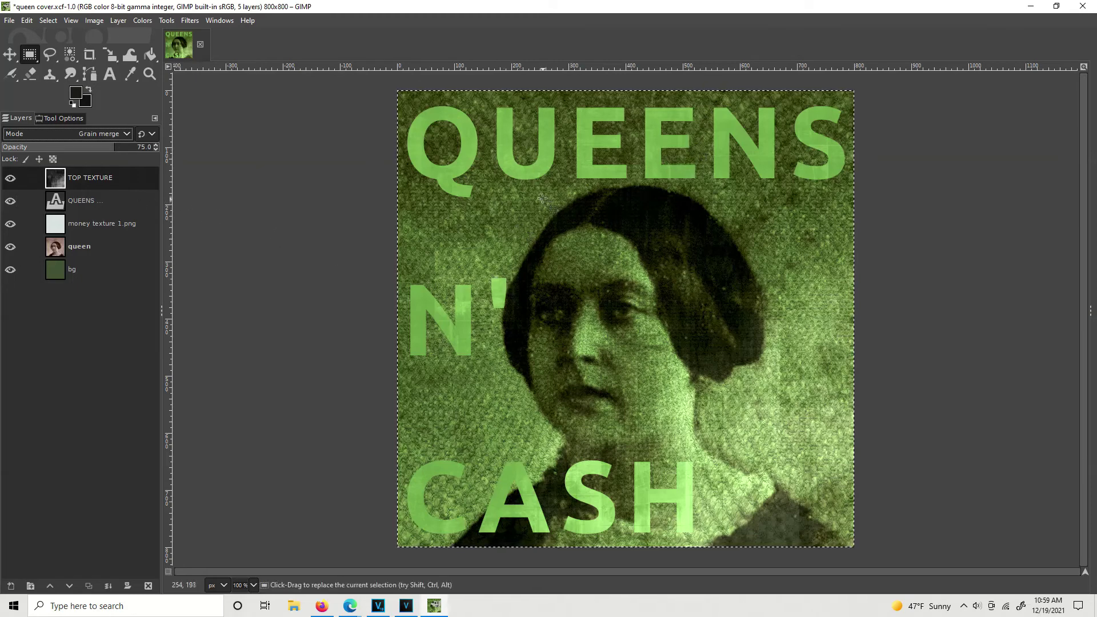
pyautogui.rightClick(156, 146)
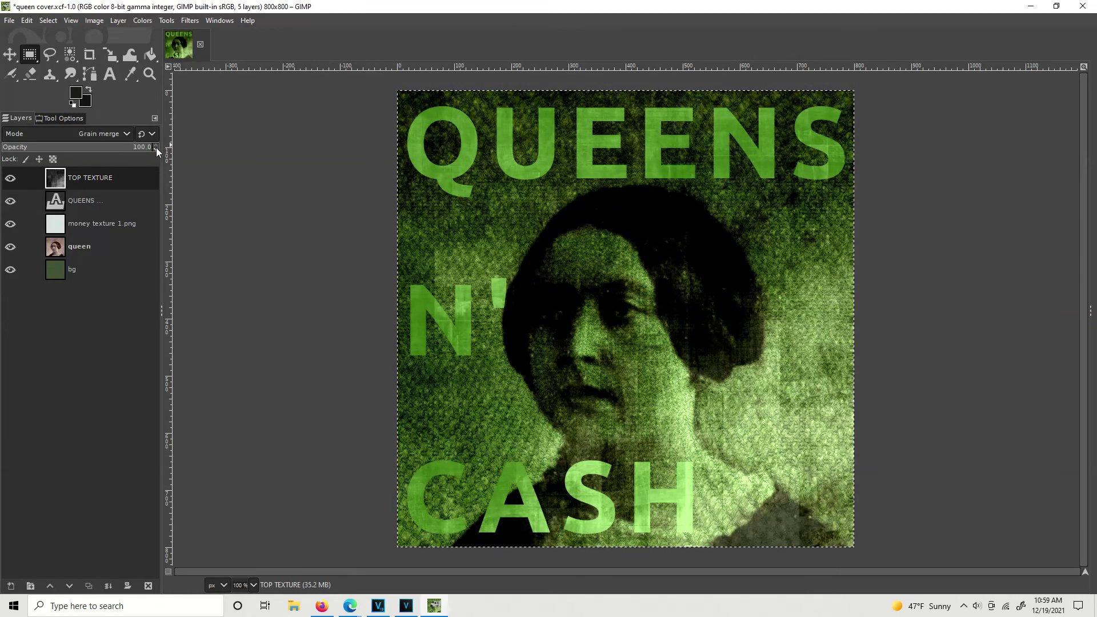
pyautogui.scroll(-20, 155, 148)
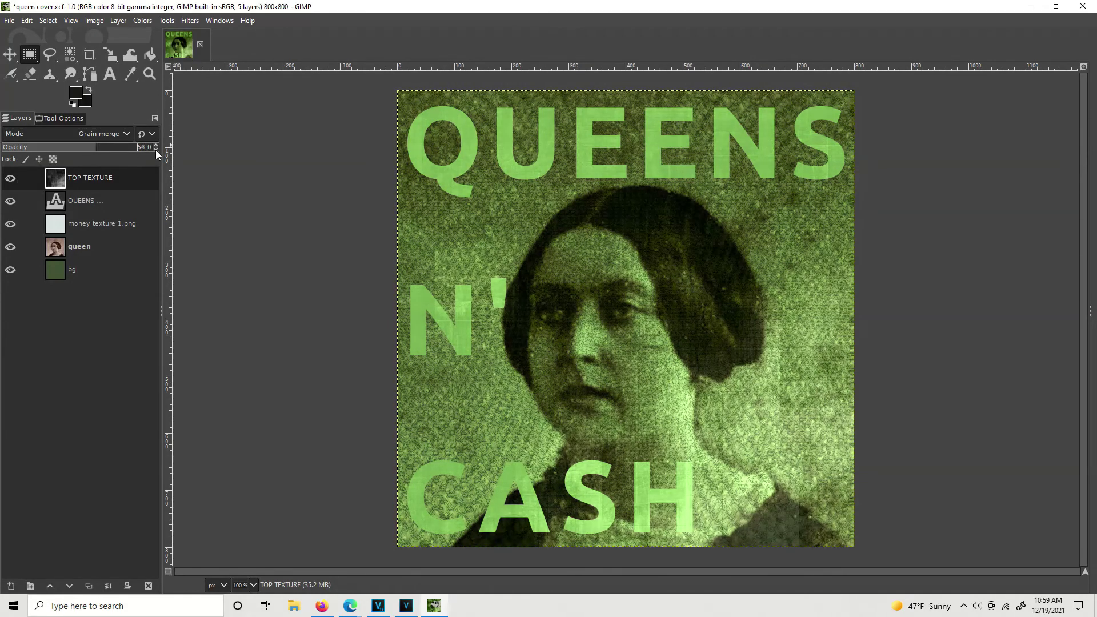
pyautogui.scroll(-9, 156, 149)
pyautogui.scroll(3, 156, 146)
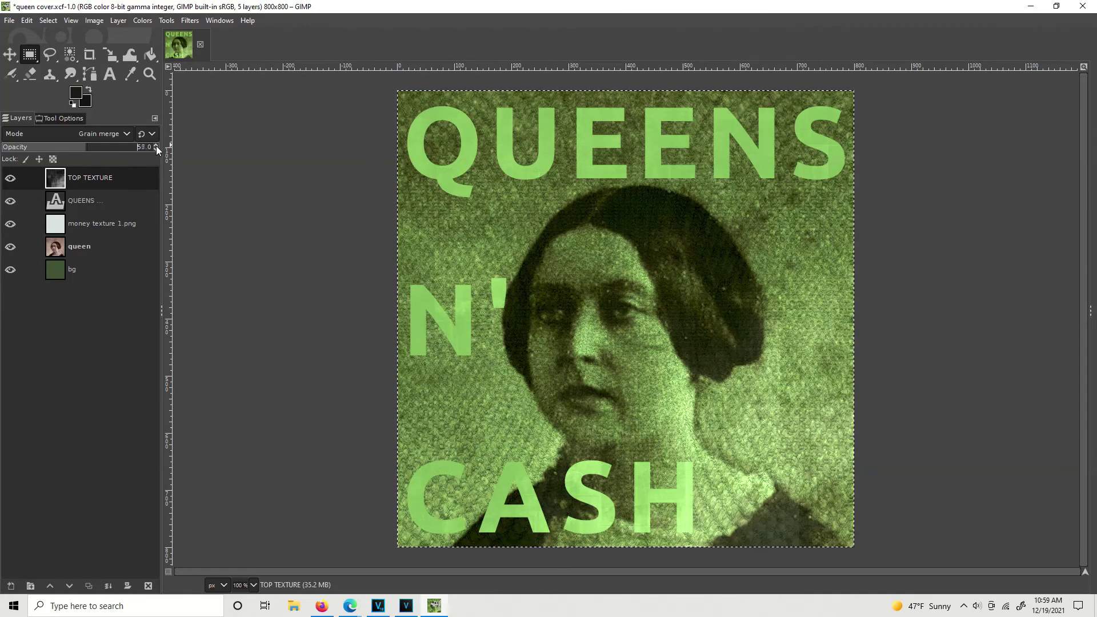
pyautogui.scroll(1, 155, 146)
# Compare the cover with the TOP TEXTURE layer hidden and shown, leaving the layer visible
pyautogui.click(12, 179)
pyautogui.click(12, 178)
pyautogui.click(12, 179)
pyautogui.click(12, 178)
pyautogui.click(12, 179)
pyautogui.click(12, 179)
pyautogui.click(12, 179)
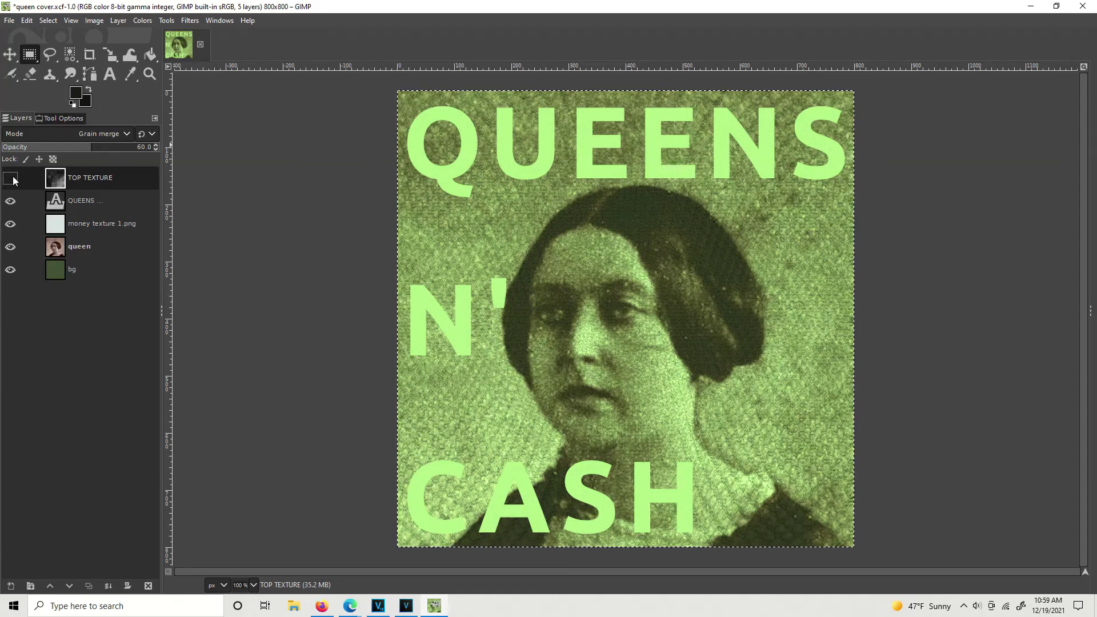
pyautogui.click(12, 178)
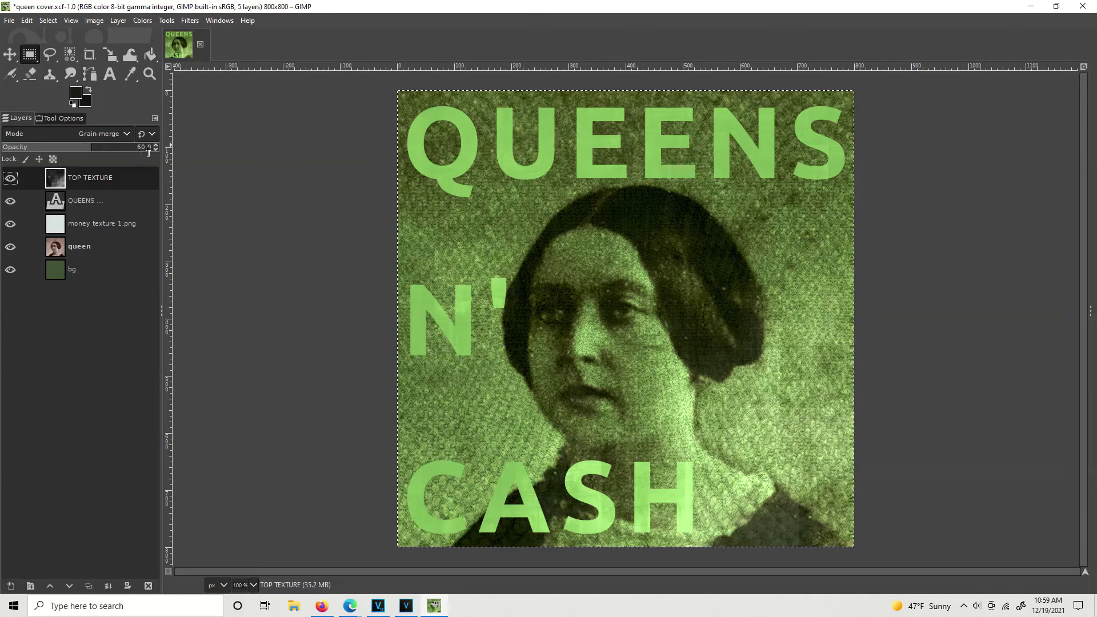
# Lower the opacity of the TOP TEXTURE layer to 50
pyautogui.scroll(-6, 154, 148)
pyautogui.scroll(-6, 155, 147)
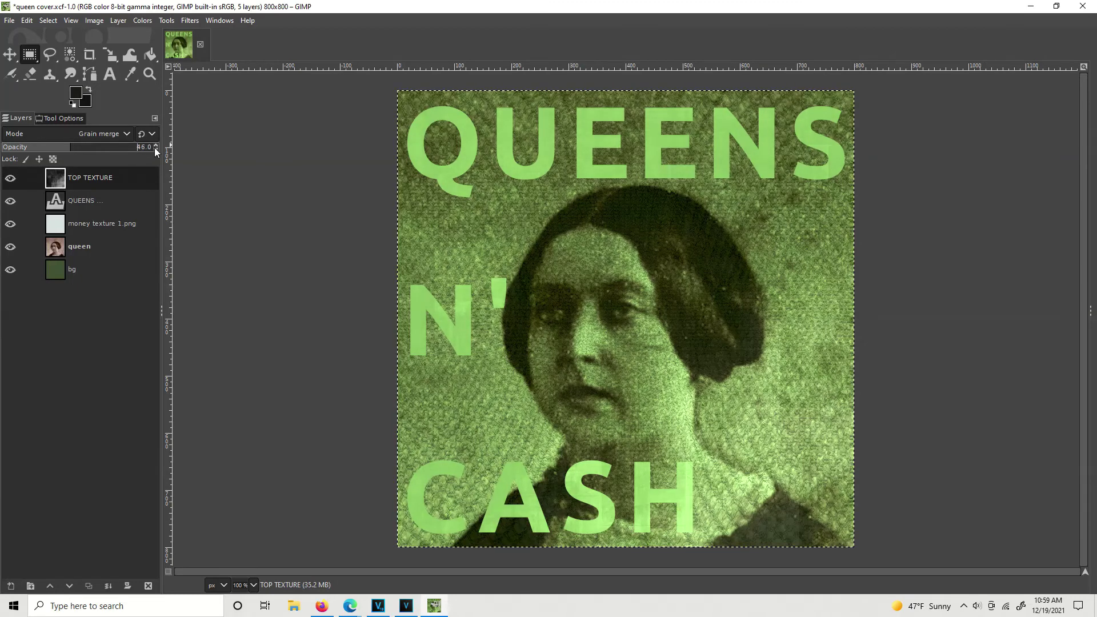
pyautogui.scroll(2, 156, 146)
pyautogui.scroll(1, 156, 146)
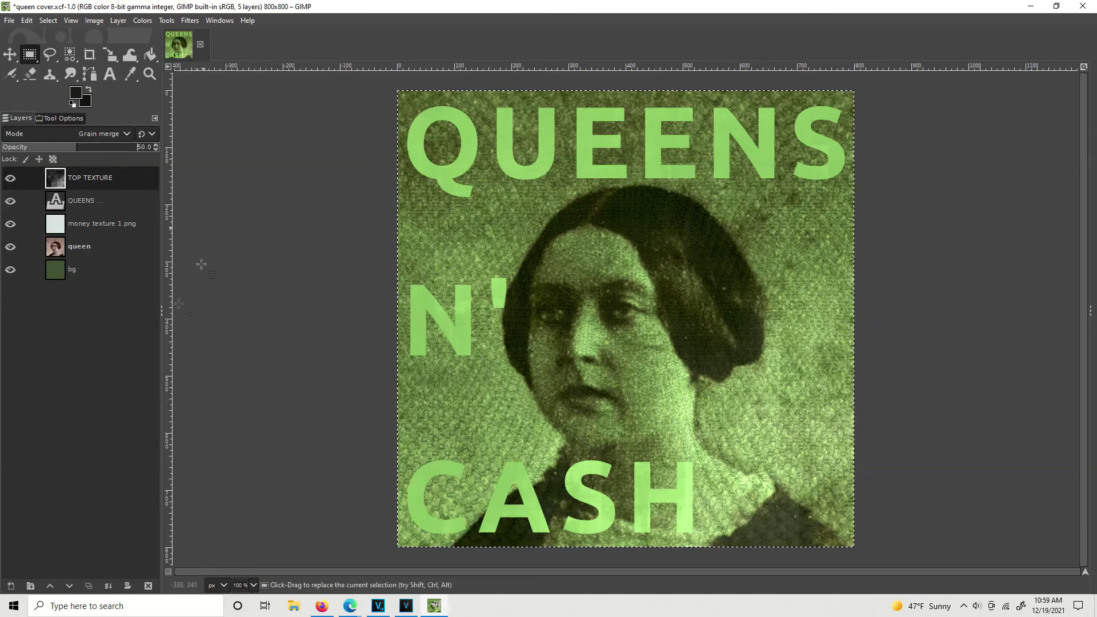
# Save the queen cover project, close GIMP and reopen the saved project file from the desktop
pyautogui.click(9, 21)
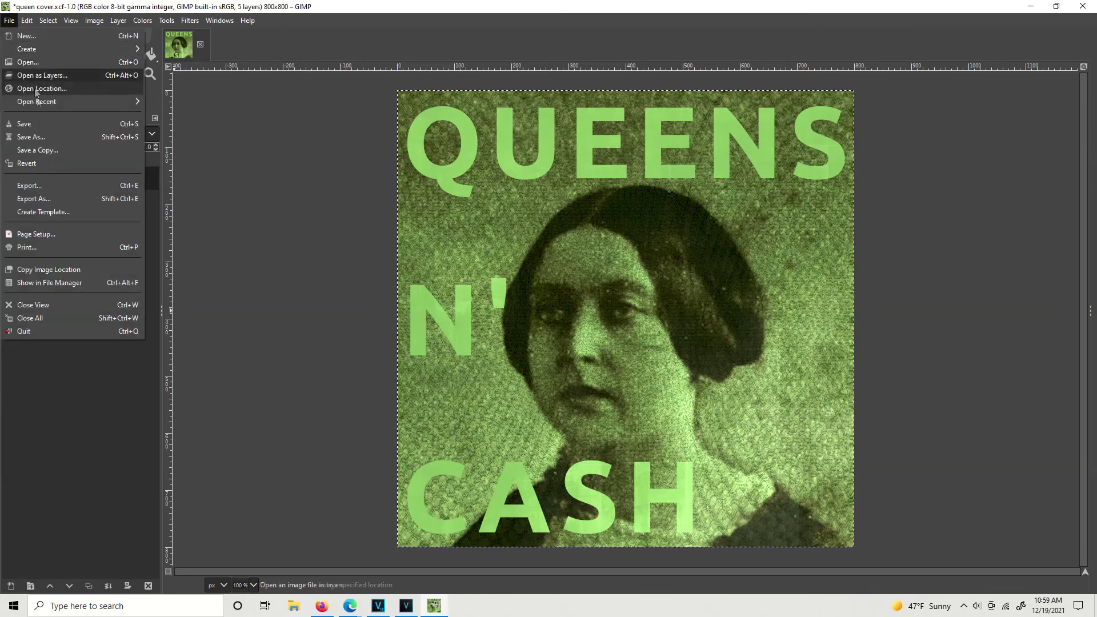
pyautogui.click(39, 121)
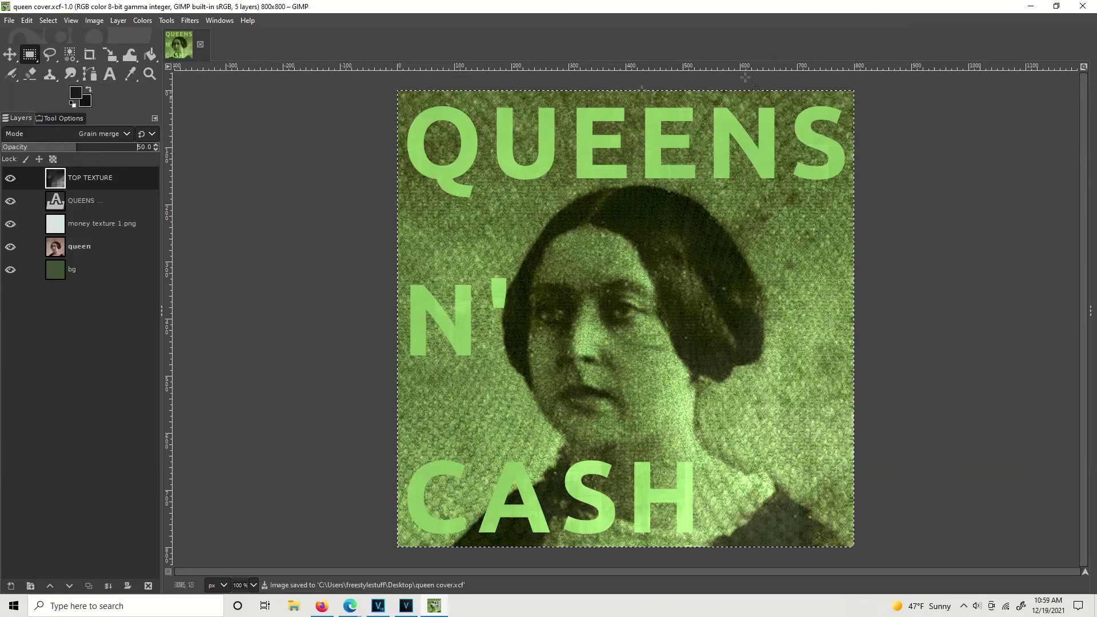
pyautogui.click(1030, 6)
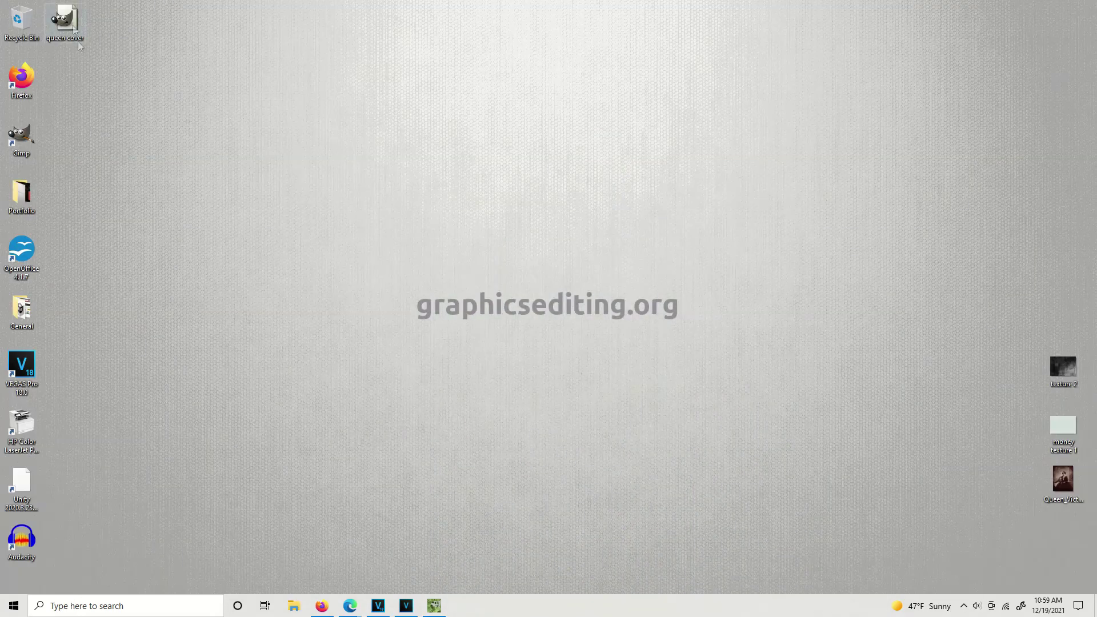
pyautogui.click(434, 605)
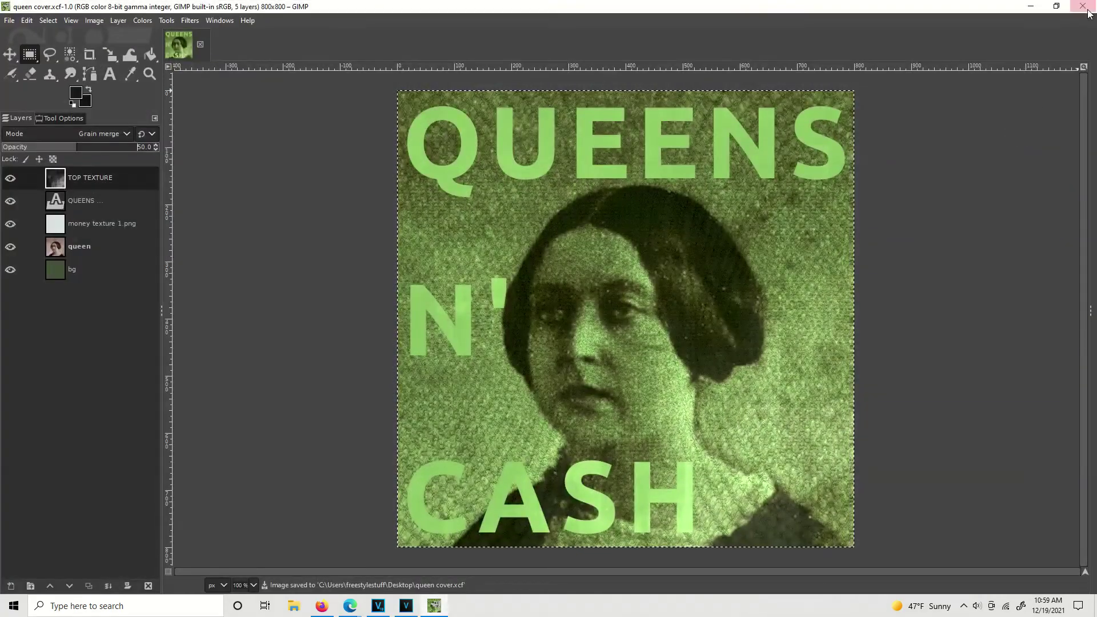
pyautogui.click(1075, 16)
pyautogui.click(52, 19)
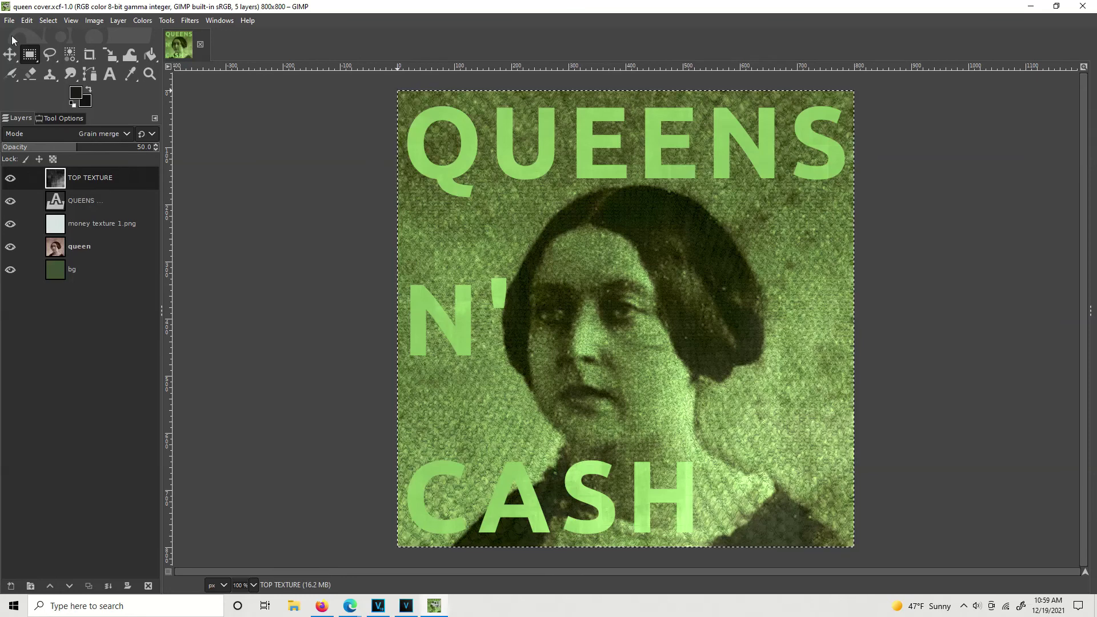
# Check that the QUEENS N' CASH text and the individual layers of the reopened project are still editable
pyautogui.click(54, 197)
pyautogui.press('t')
pyautogui.click(462, 147)
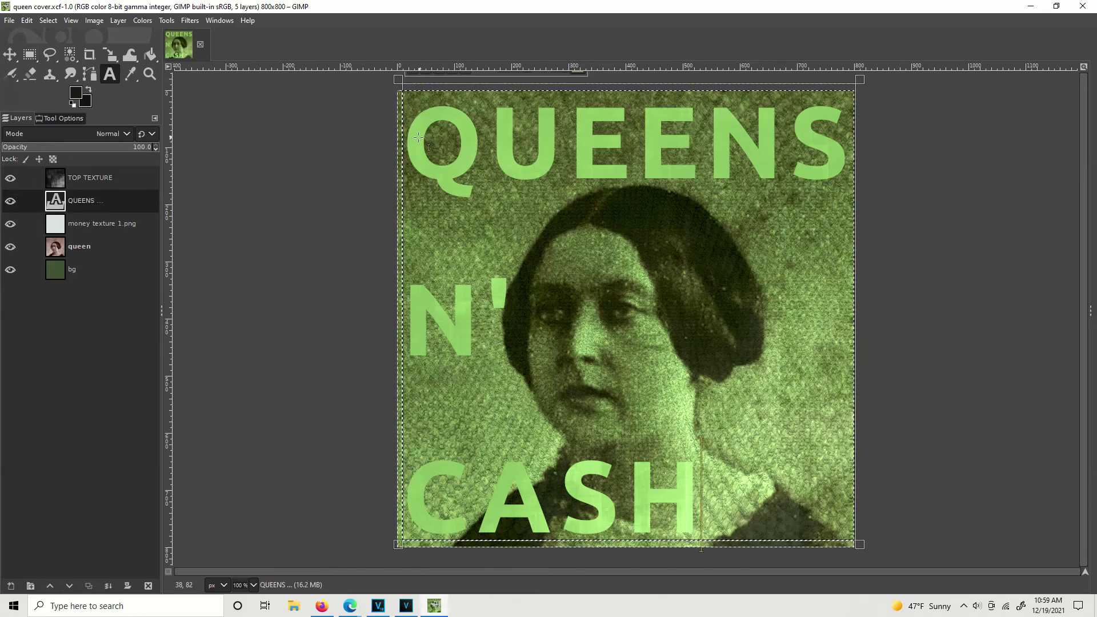
pyautogui.moveTo(406, 138); pyautogui.dragTo(722, 524)
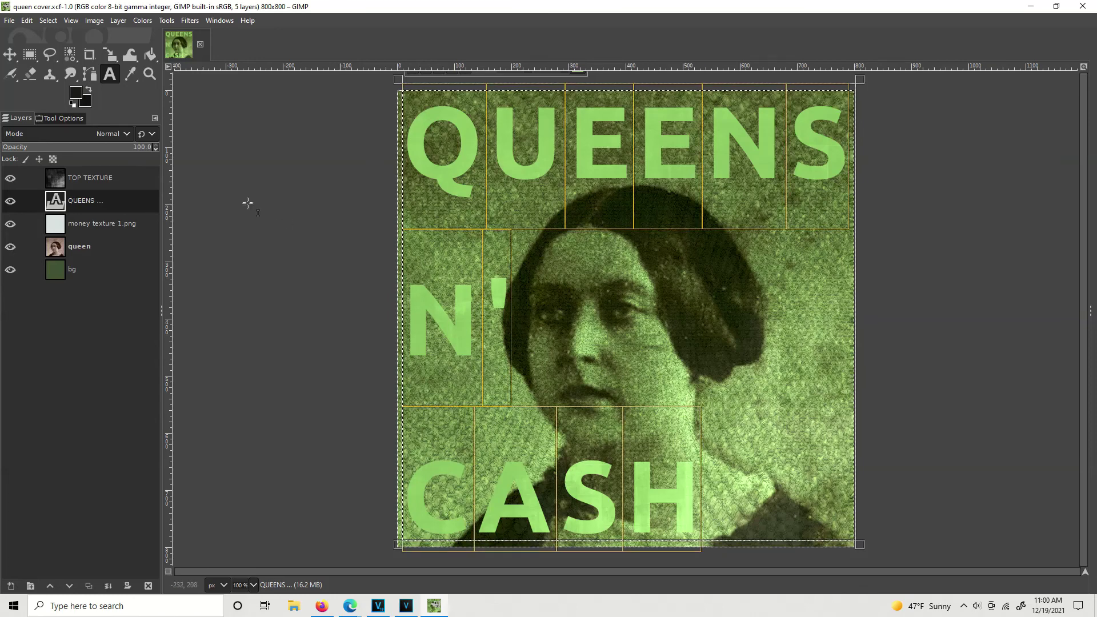
pyautogui.click(59, 267)
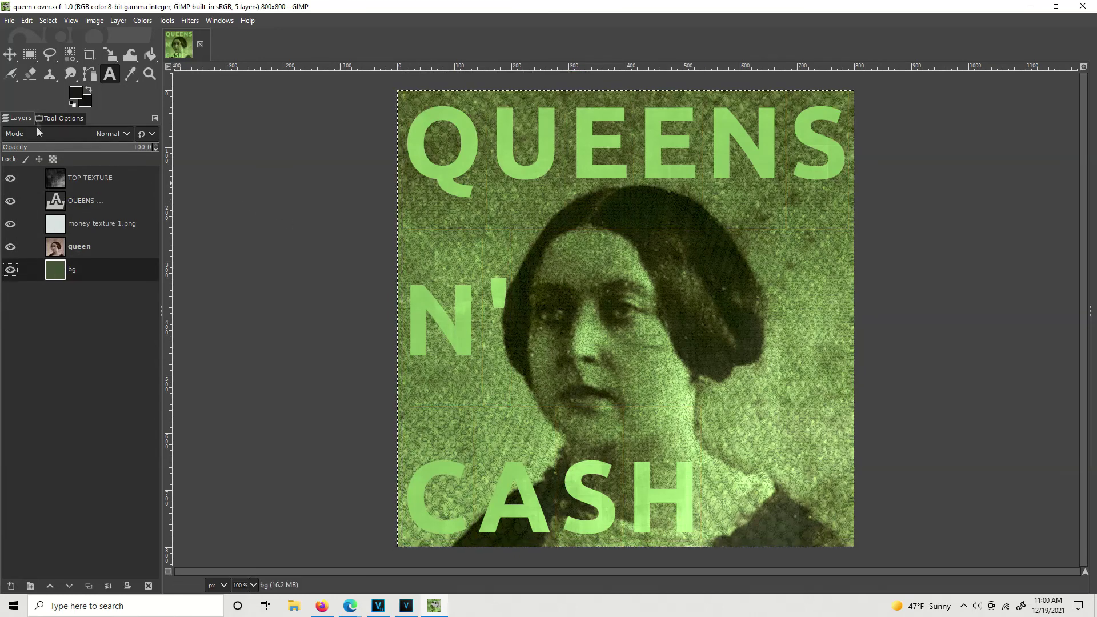
# Export the image to the desktop as queen cover.png with compression level 0, and open the exported file
pyautogui.click(9, 22)
pyautogui.click(47, 198)
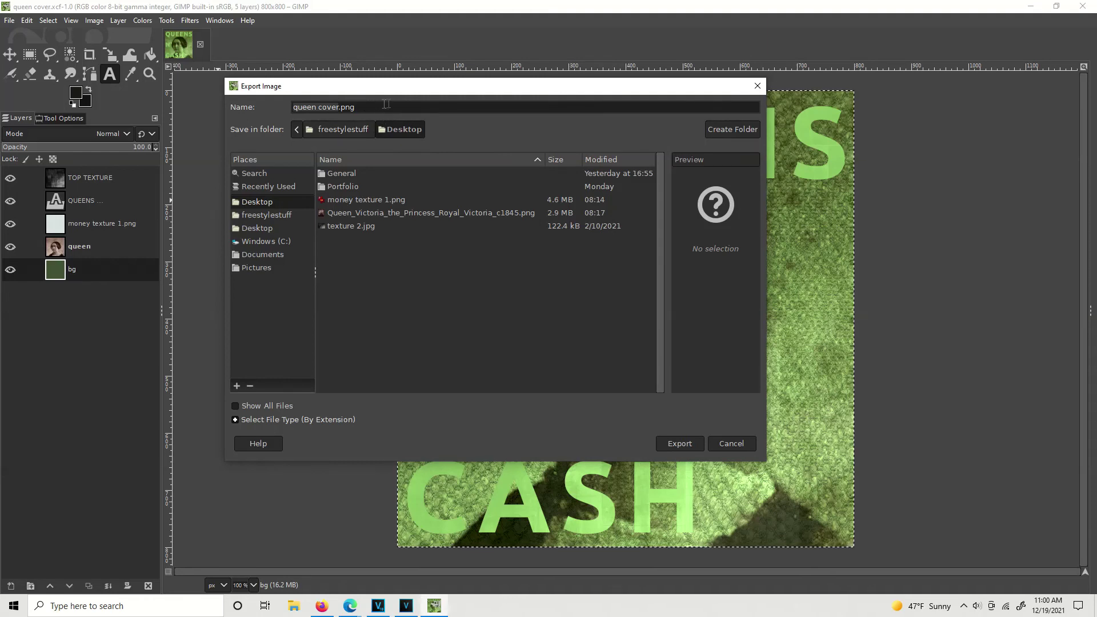
pyautogui.click(678, 442)
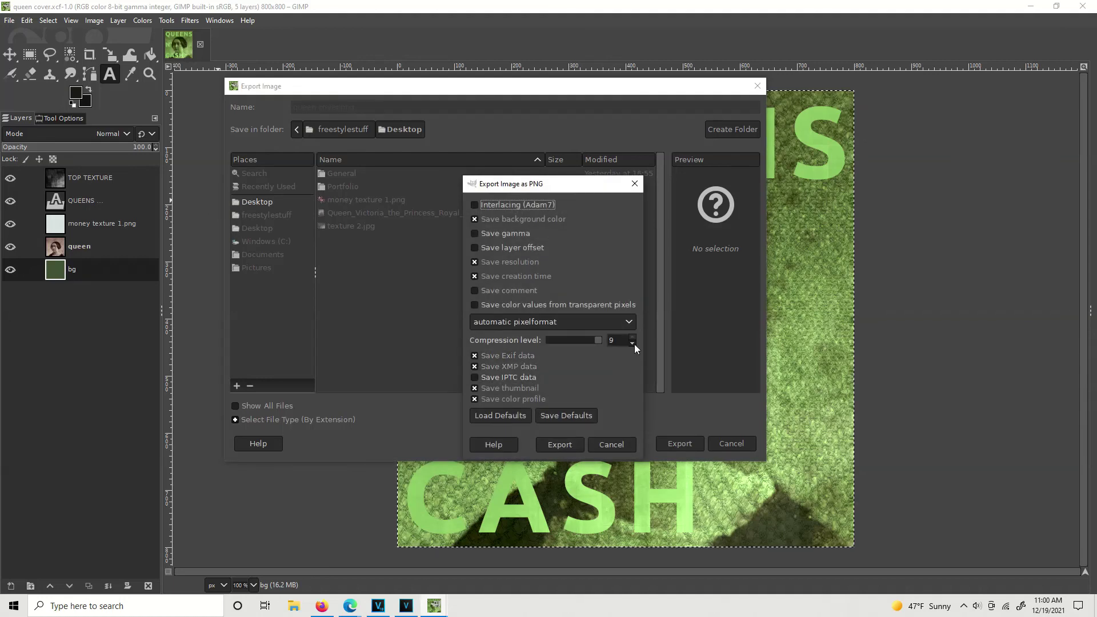
pyautogui.click(632, 344)
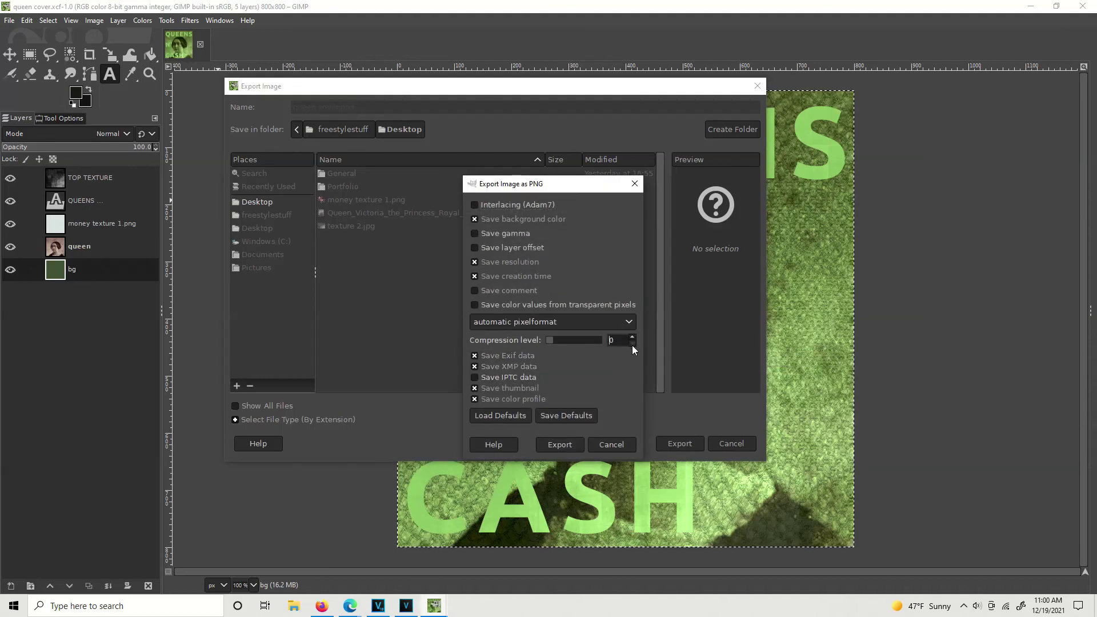
pyautogui.click(559, 445)
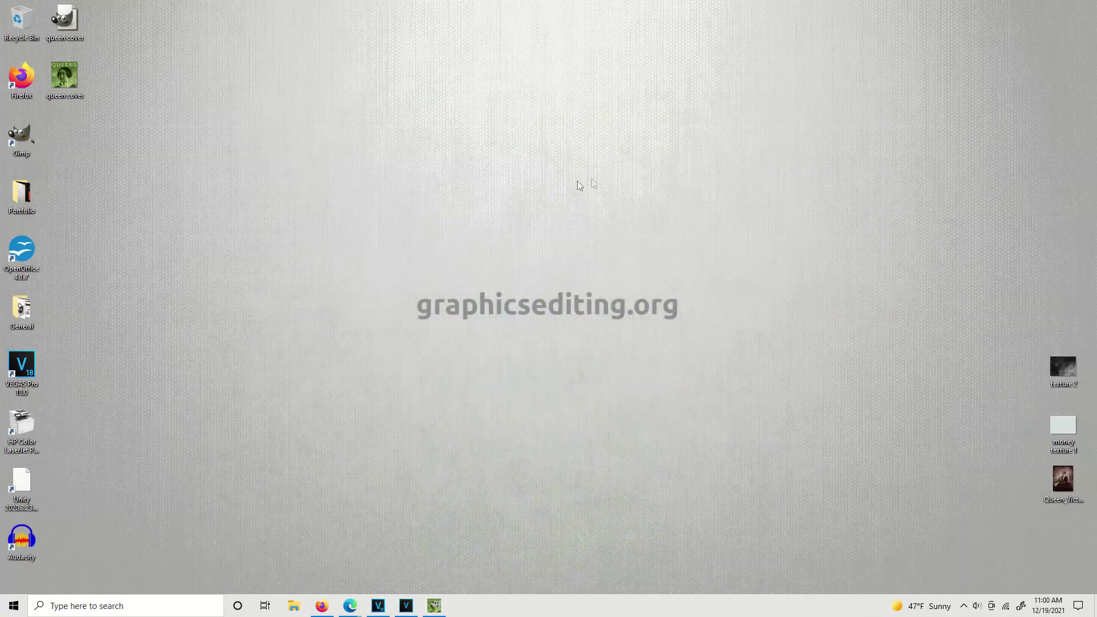
pyautogui.doubleClick(55, 78)
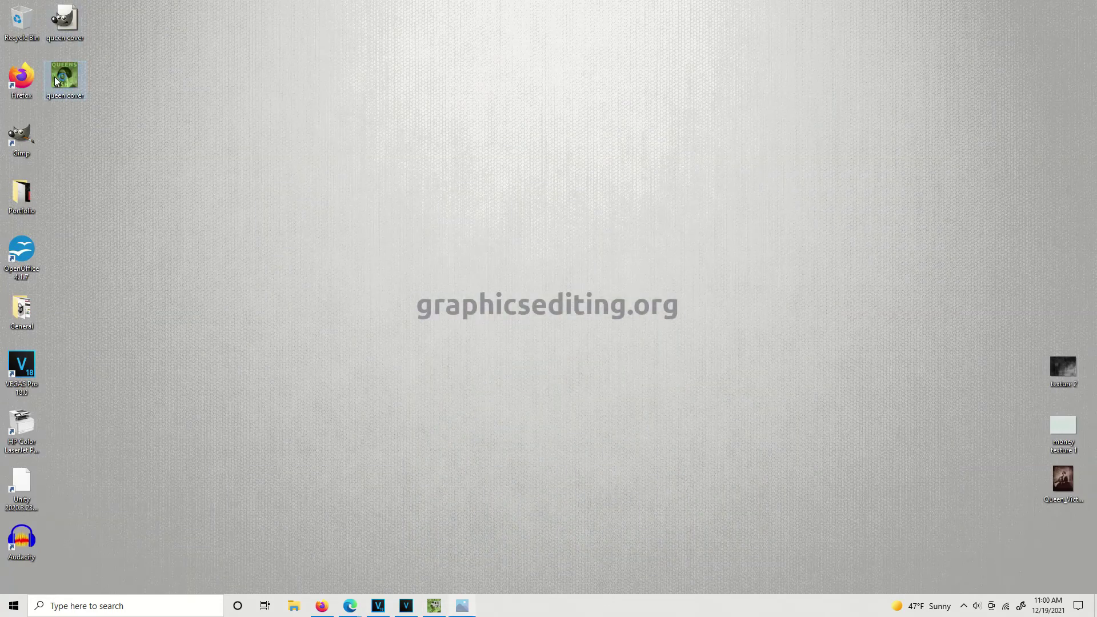